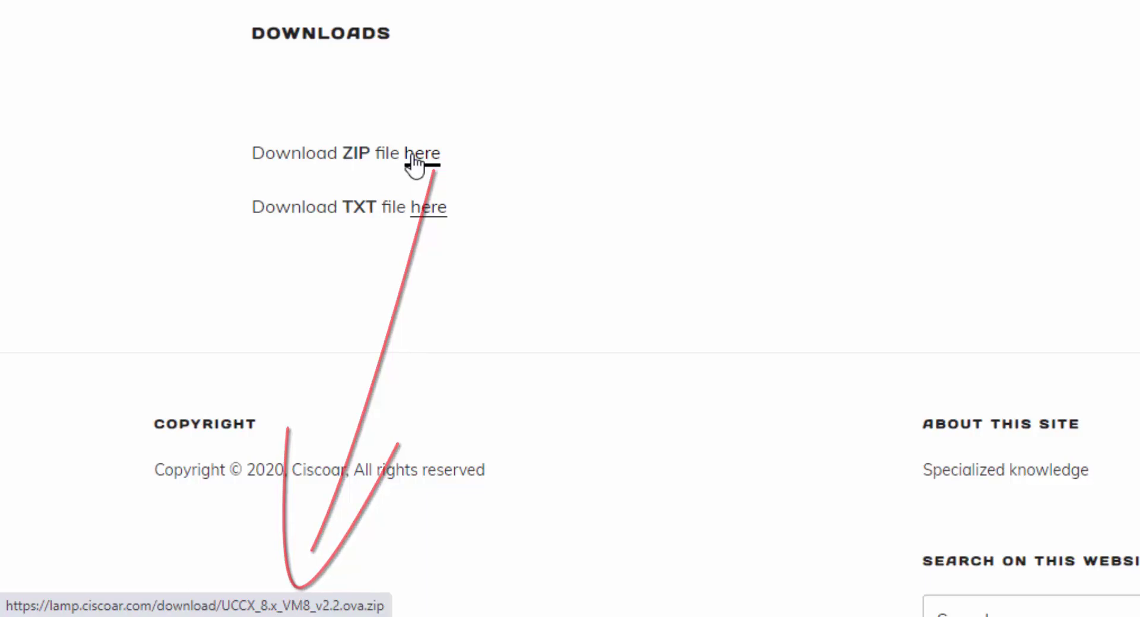
- Highlight the 'Download TXT file' line on the lamp.ciscoar.com Downloads page, then clear it
{"action": "left_click_drag", "start_coordinate": [255, 208], "coordinate": [407, 207]}
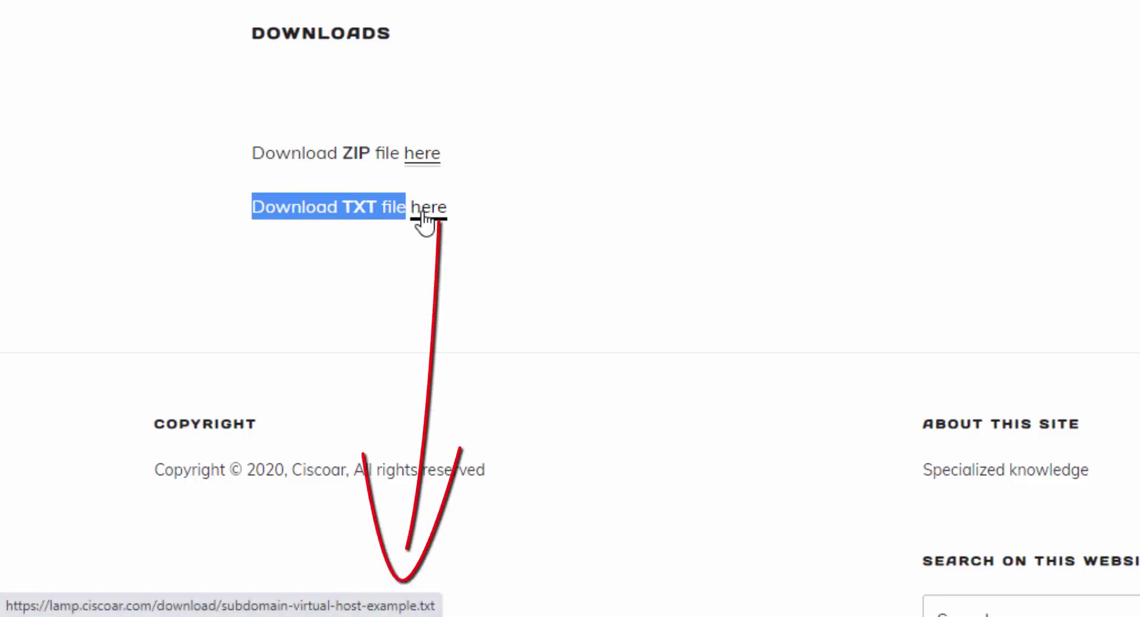
{"action": "left_click", "coordinate": [302, 207]}
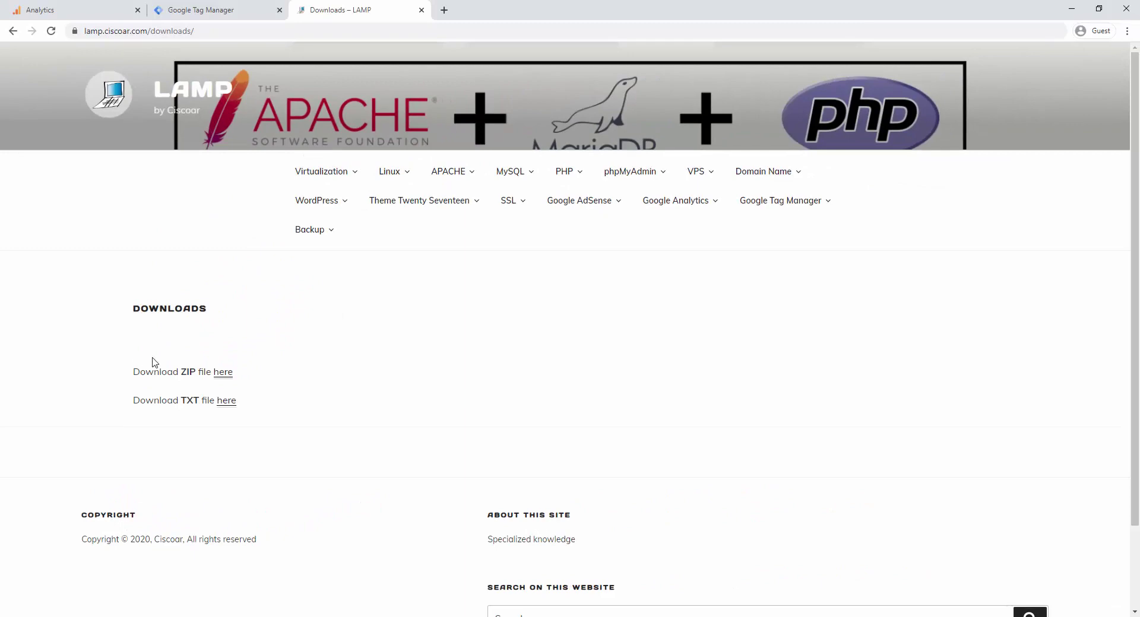
- Glance at the Analytics tab, return to Tag Manager's Variables page and highlight Built-In Variables
{"action": "left_click", "coordinate": [188, 18]}
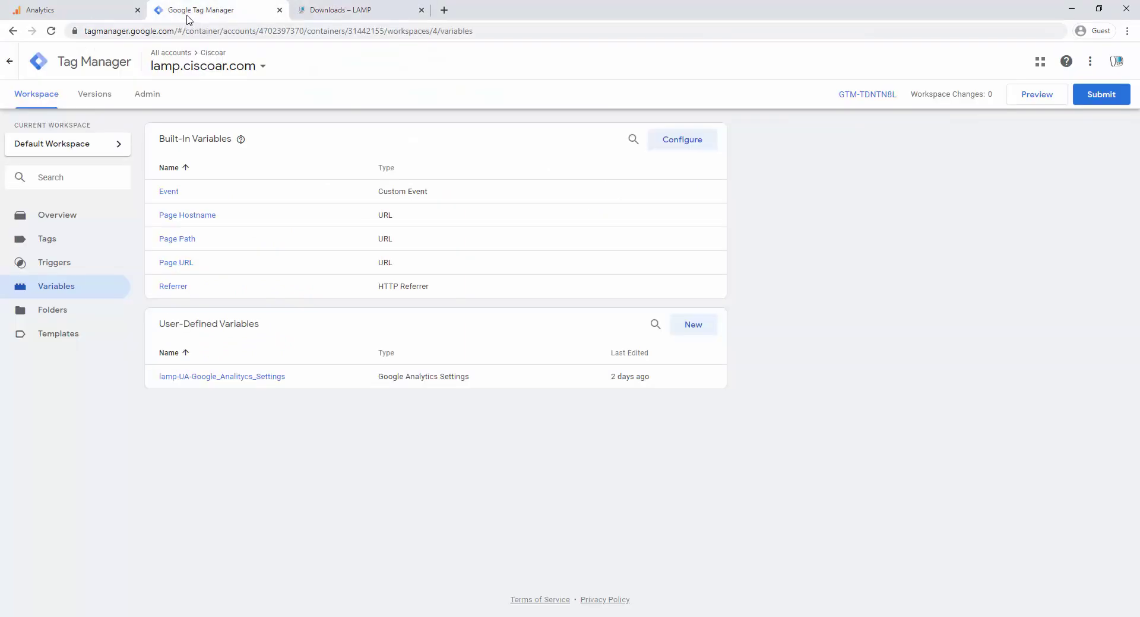
{"action": "left_click", "coordinate": [78, 18]}
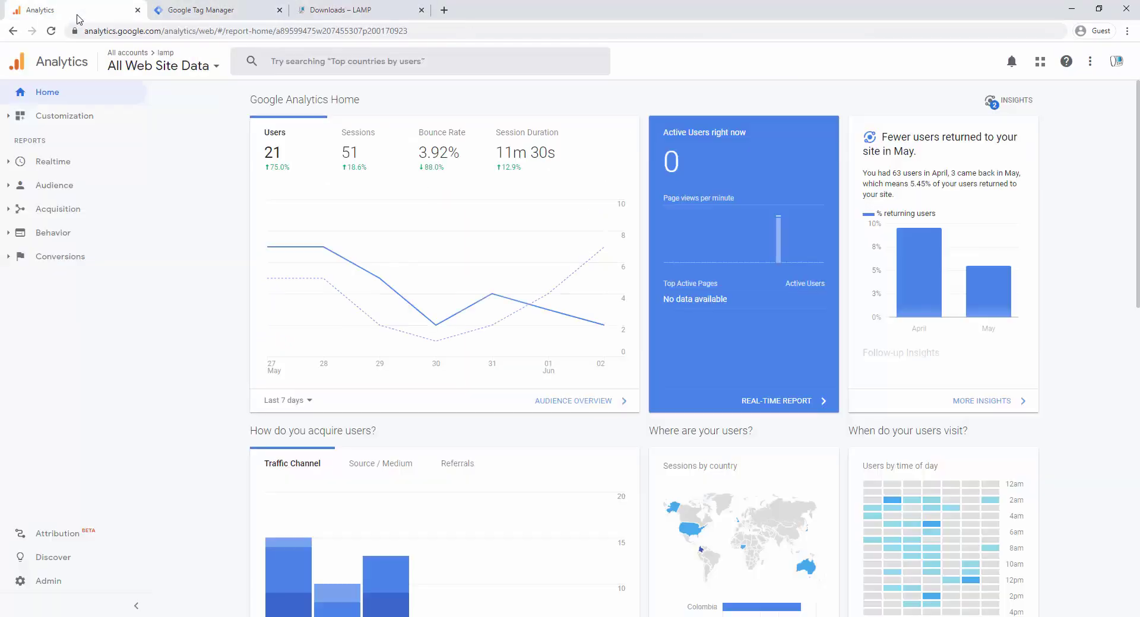
{"action": "left_click", "coordinate": [221, 20]}
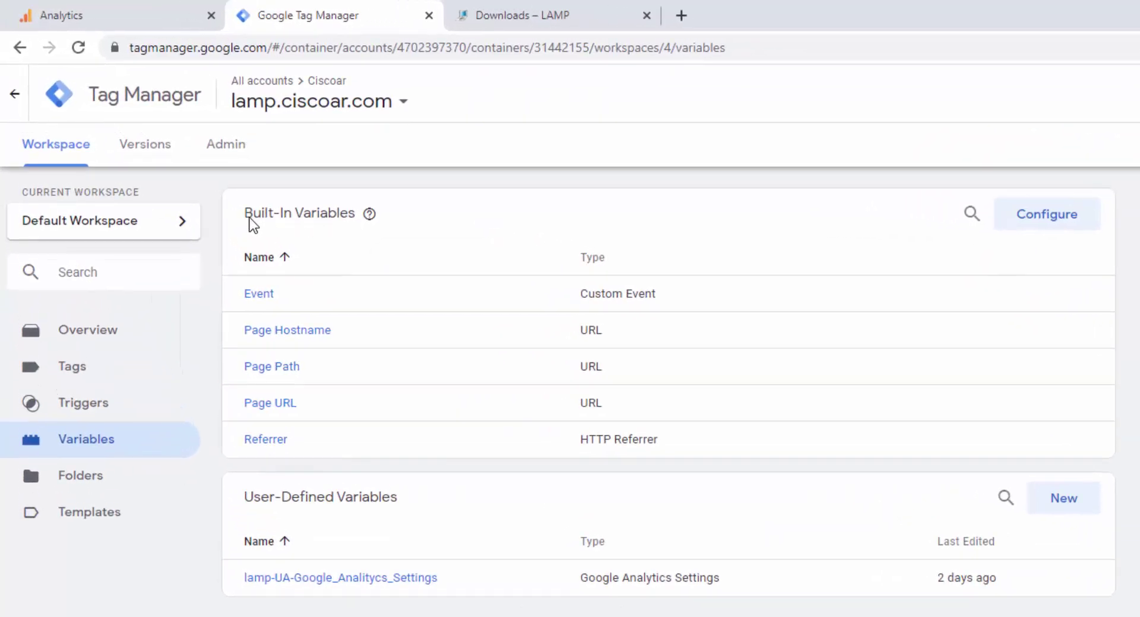
{"action": "left_click_drag", "start_coordinate": [280, 213], "coordinate": [348, 215]}
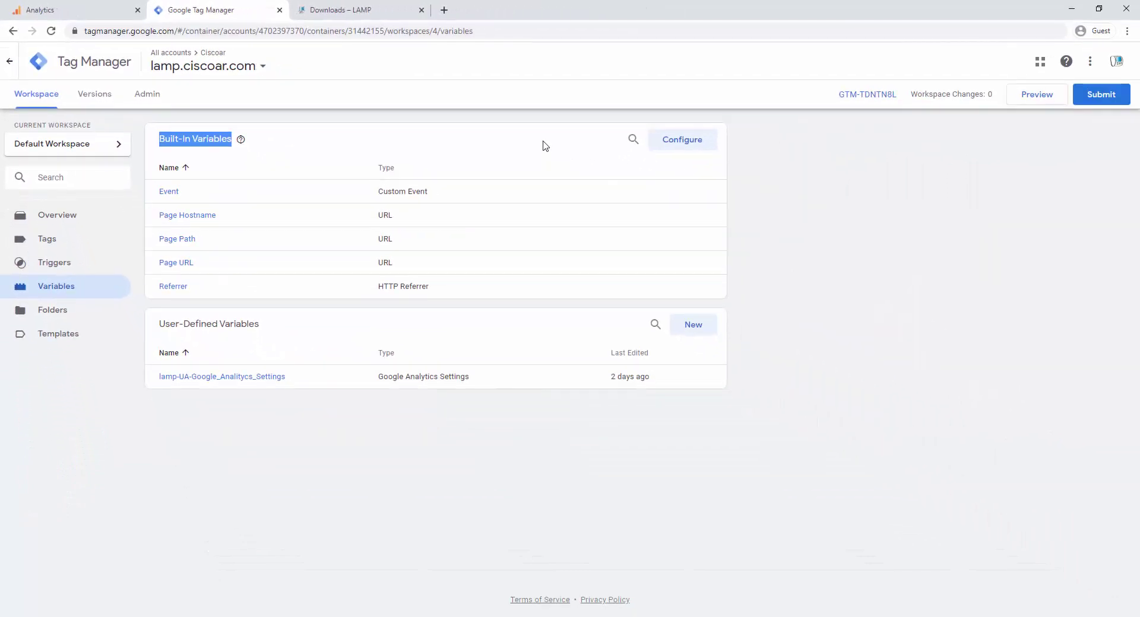
- Enable Click URL, Element, Classes, ID, Target and Text built-in variables and close the panel
{"action": "left_click", "coordinate": [688, 144]}
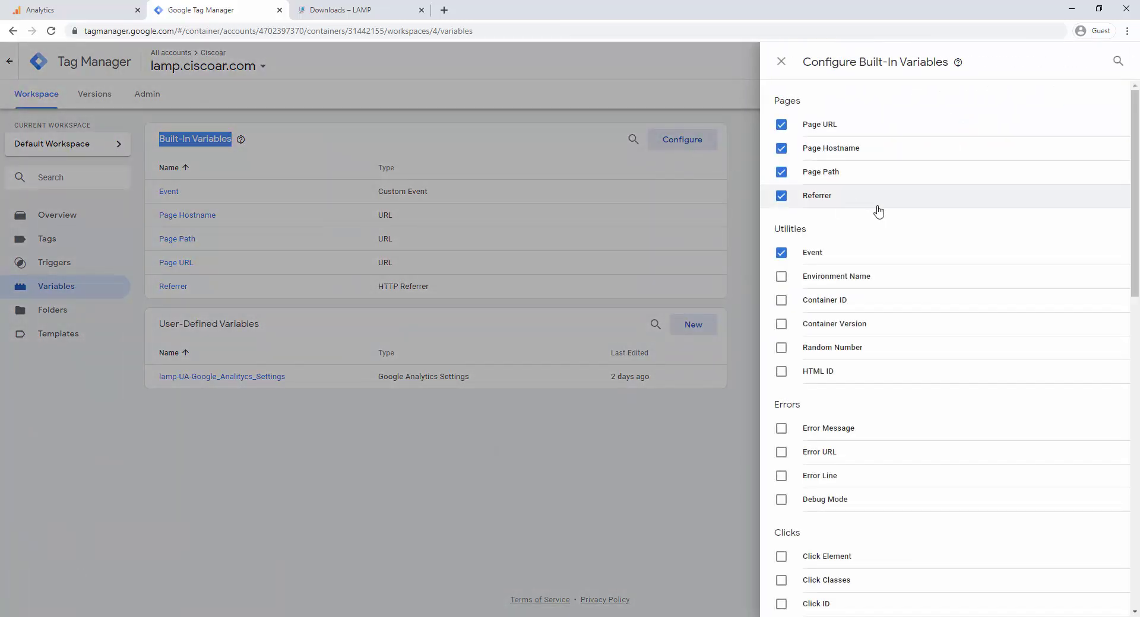
{"action": "scroll", "coordinate": [878, 210], "scroll_direction": "down", "scroll_amount": 2}
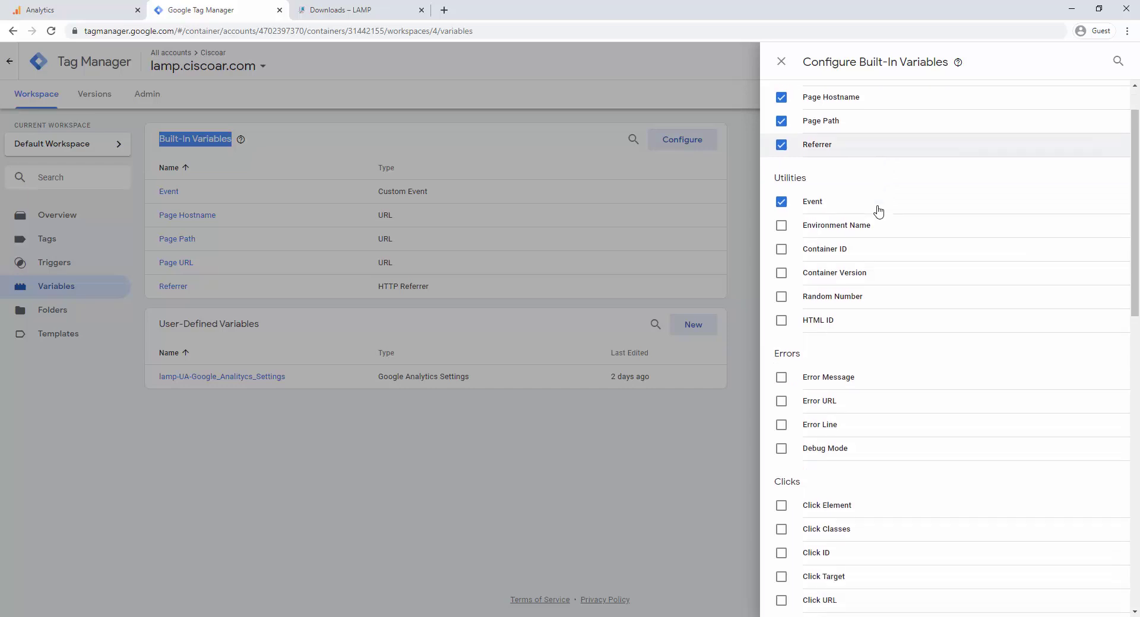
{"action": "scroll", "coordinate": [878, 210], "scroll_direction": "up", "scroll_amount": 2}
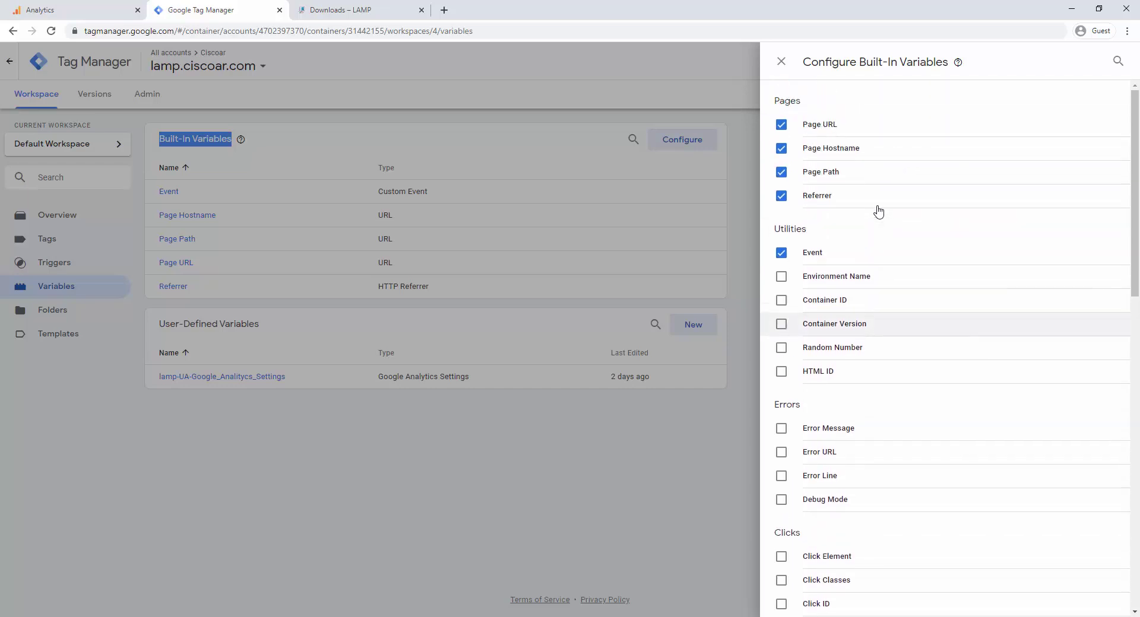
{"action": "scroll", "coordinate": [878, 211], "scroll_direction": "down", "scroll_amount": 3}
{"action": "scroll", "coordinate": [878, 211], "scroll_direction": "down", "scroll_amount": 3}
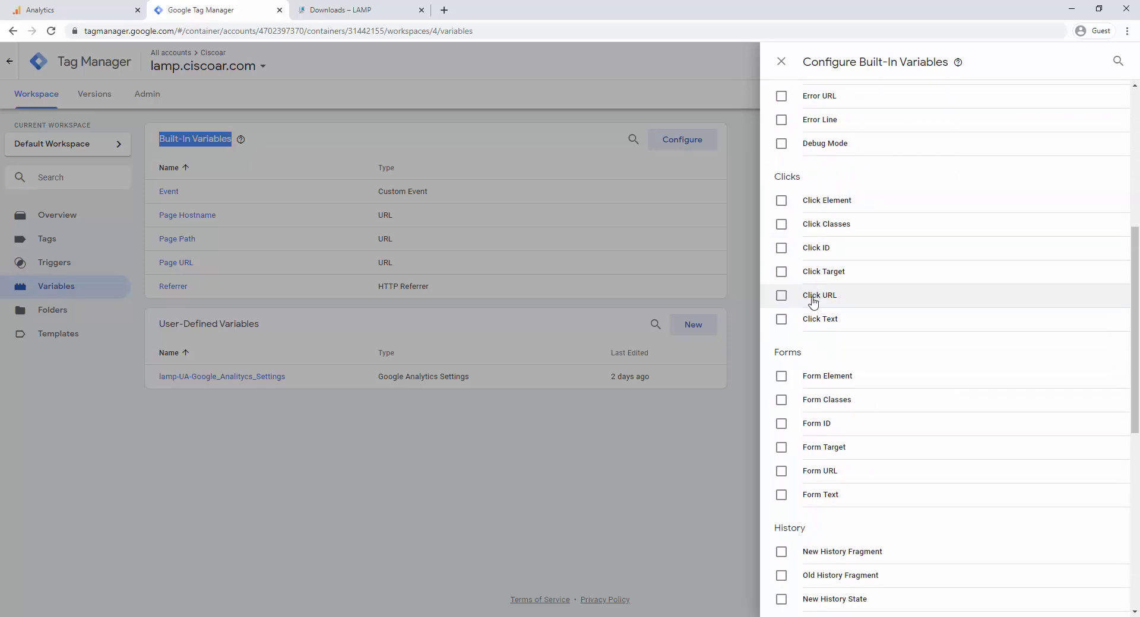
{"action": "left_click", "coordinate": [781, 297]}
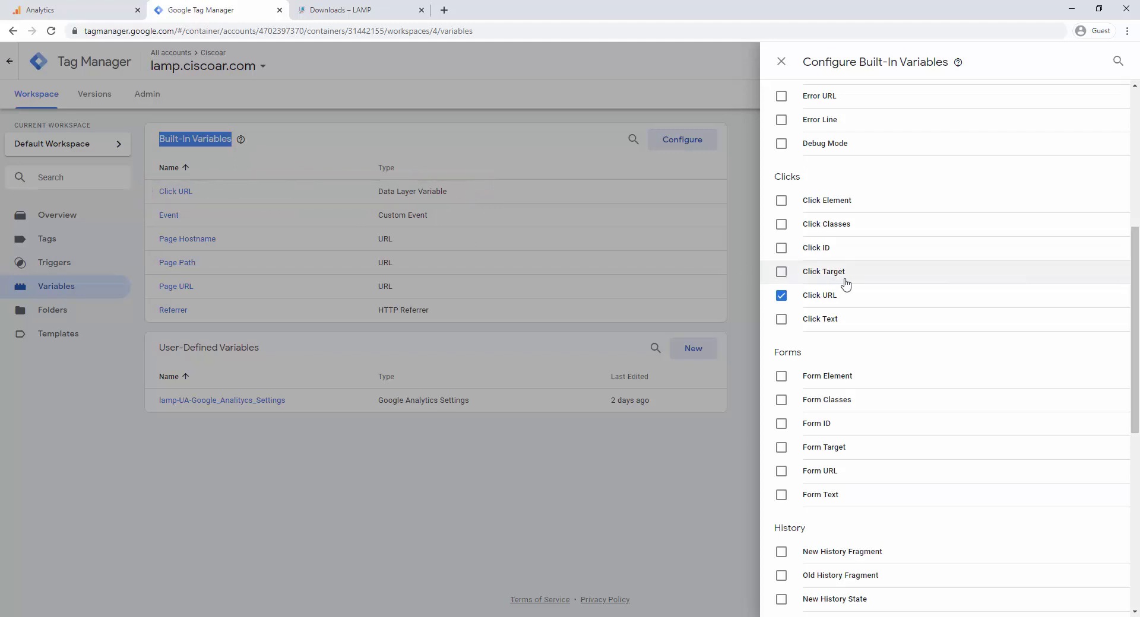
{"action": "left_click", "coordinate": [782, 201]}
{"action": "left_click", "coordinate": [781, 224]}
{"action": "left_click", "coordinate": [782, 248]}
{"action": "left_click", "coordinate": [781, 272]}
{"action": "left_click", "coordinate": [781, 319]}
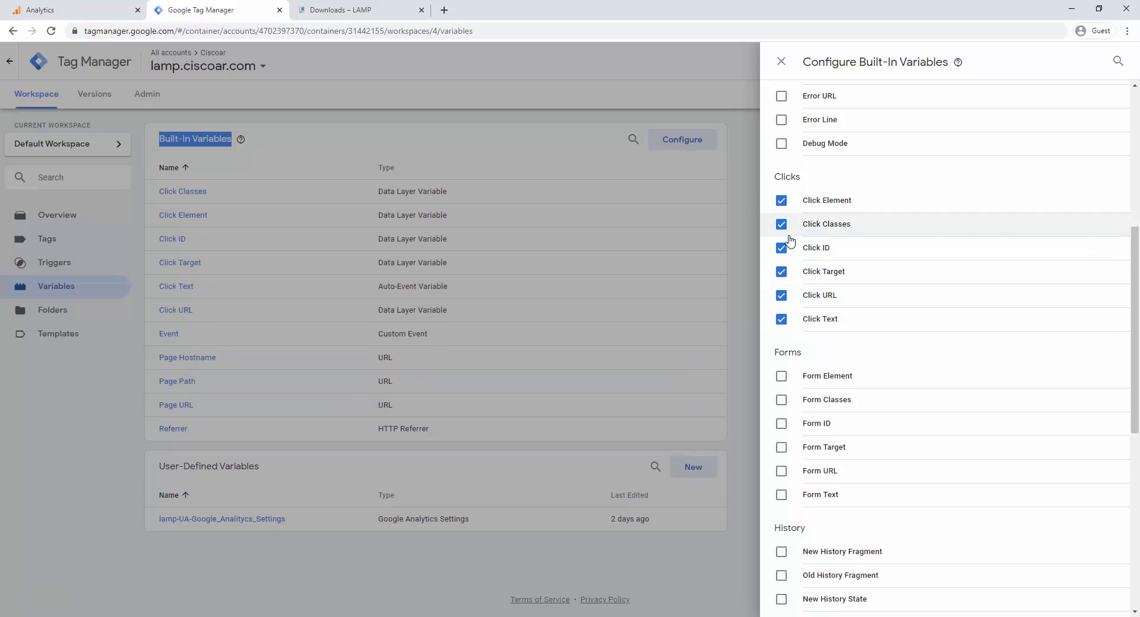
{"action": "left_click", "coordinate": [780, 62]}
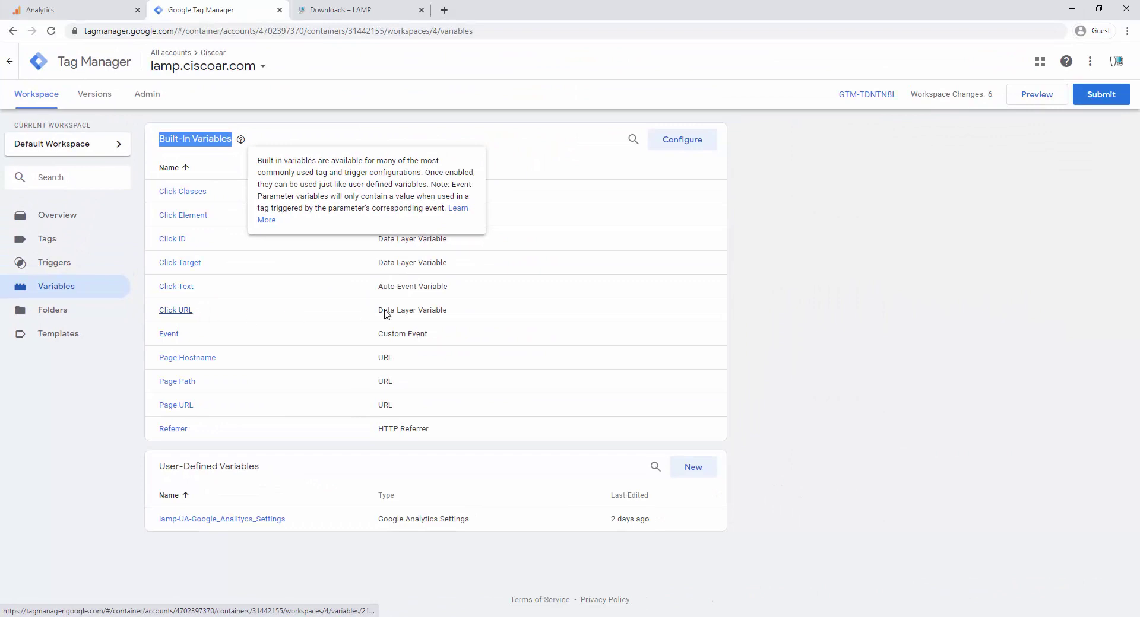
- Clear the heading highlight in Tag Manager and switch to the Tracking Downloads slide
{"action": "left_click", "coordinate": [387, 314]}
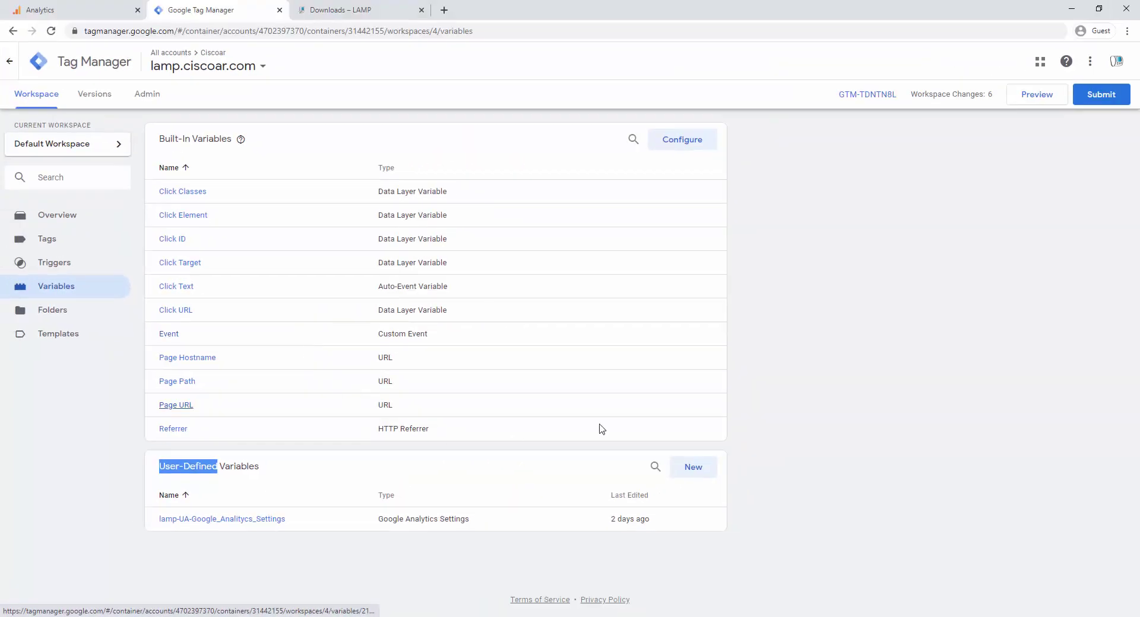
{"action": "key", "text": "alt+Tab"}
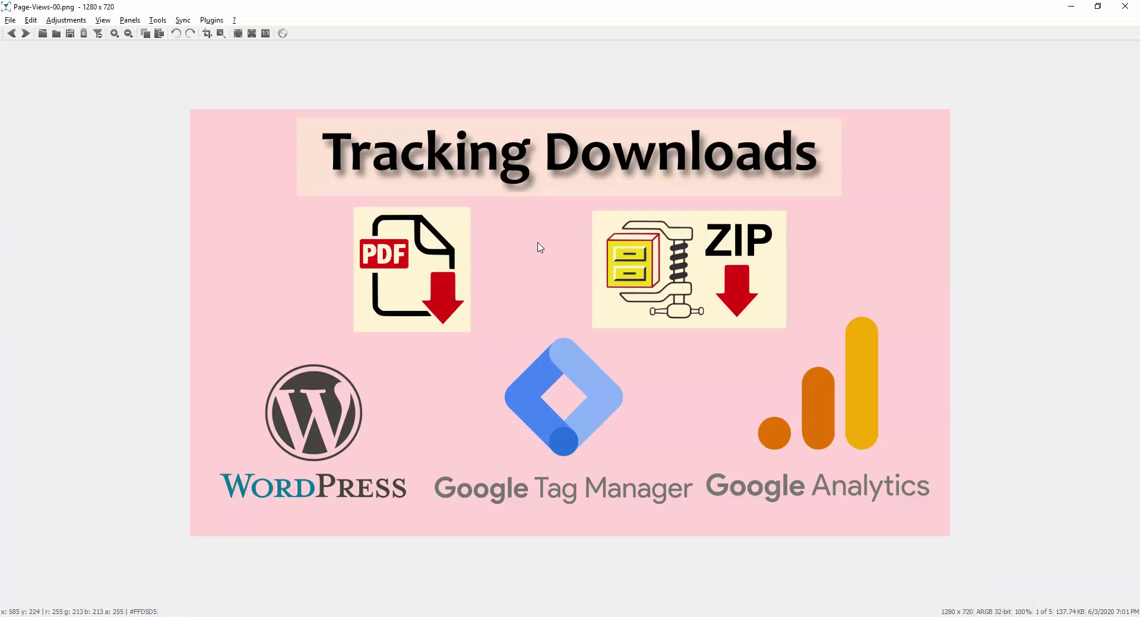
- Advance three slides to the trigger-and-tag diagram, then minimize the image viewer
{"action": "left_click", "coordinate": [26, 34]}
{"action": "left_click", "coordinate": [26, 33]}
{"action": "left_click", "coordinate": [25, 34]}
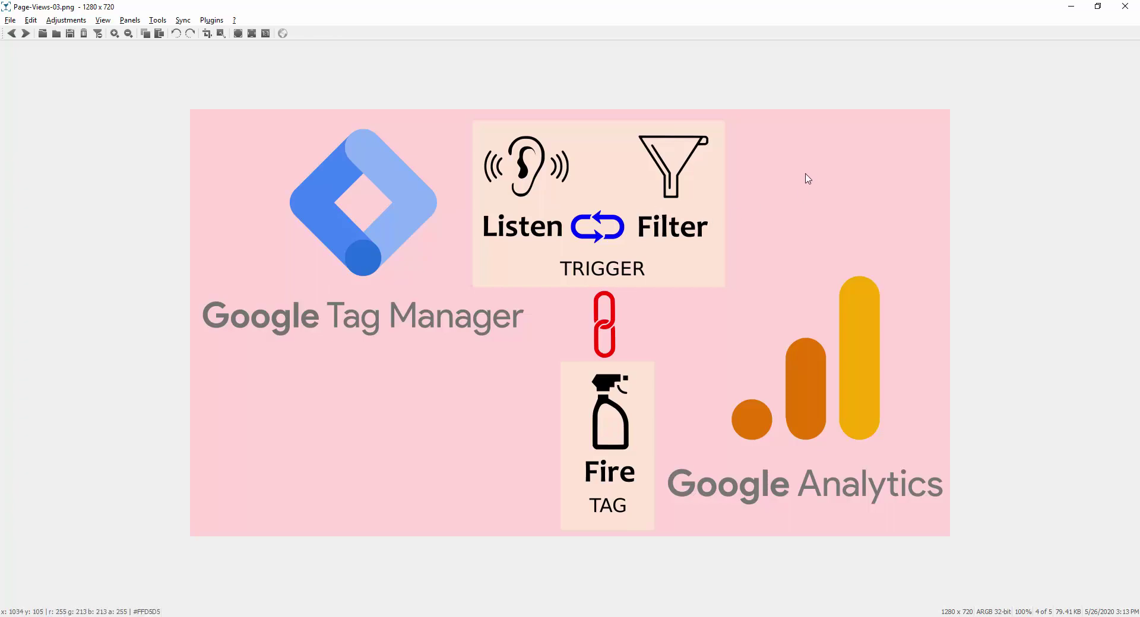
{"action": "left_click", "coordinate": [1069, 9]}
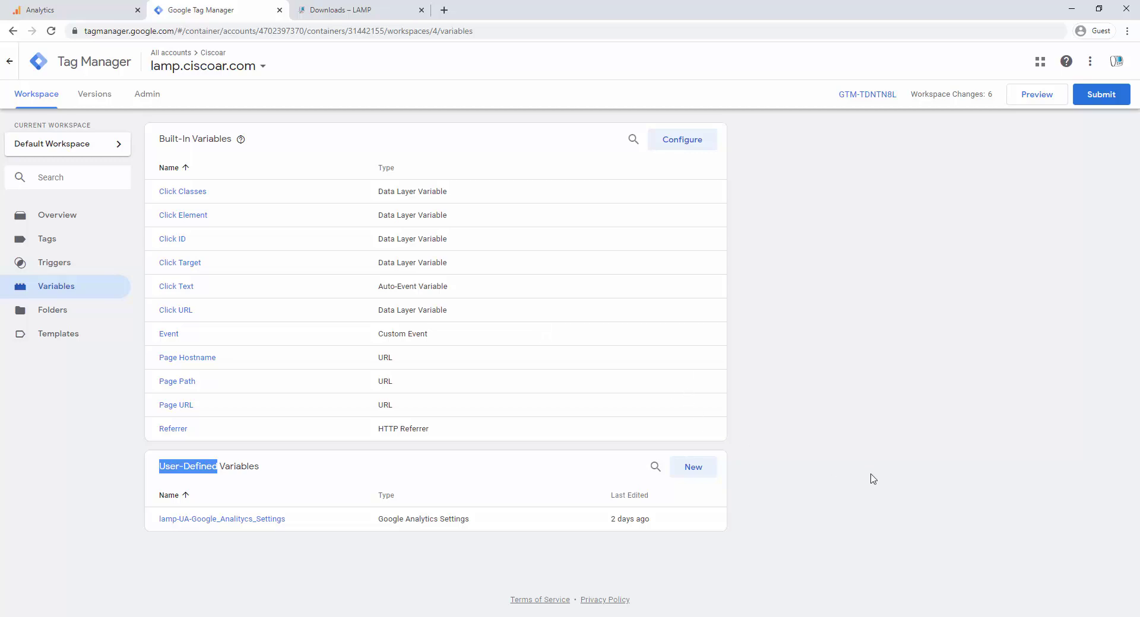
- Bring up ga-and-gtm.txt and highlight the TAG, TRIGGER and event category/action/label notes
{"action": "key", "text": "alt+Tab"}
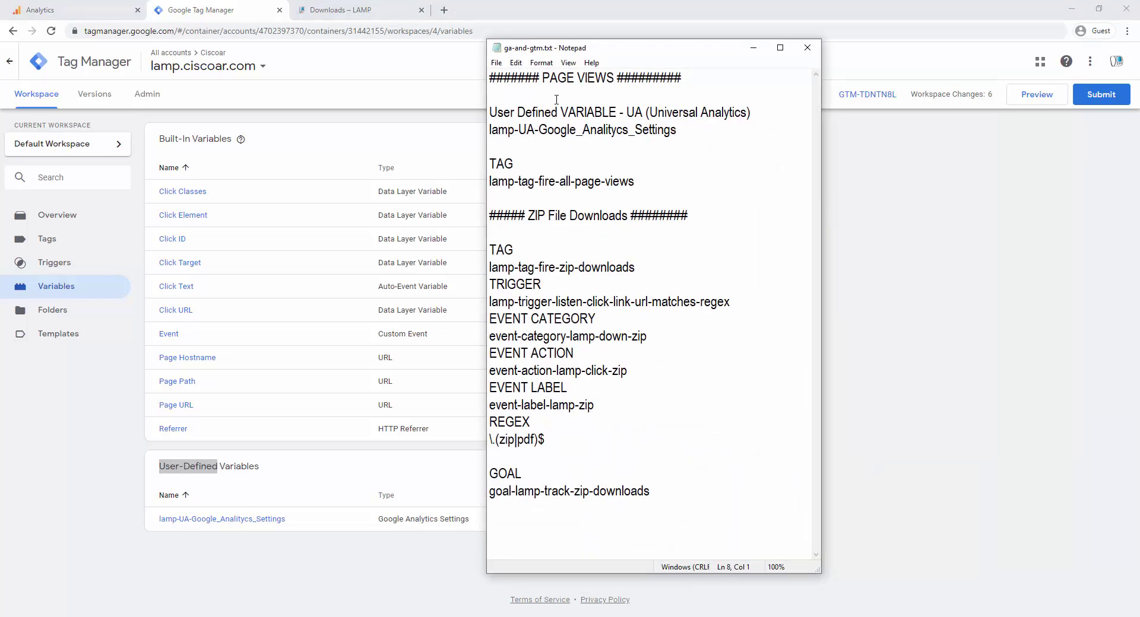
{"action": "left_click_drag", "start_coordinate": [493, 114], "coordinate": [656, 186]}
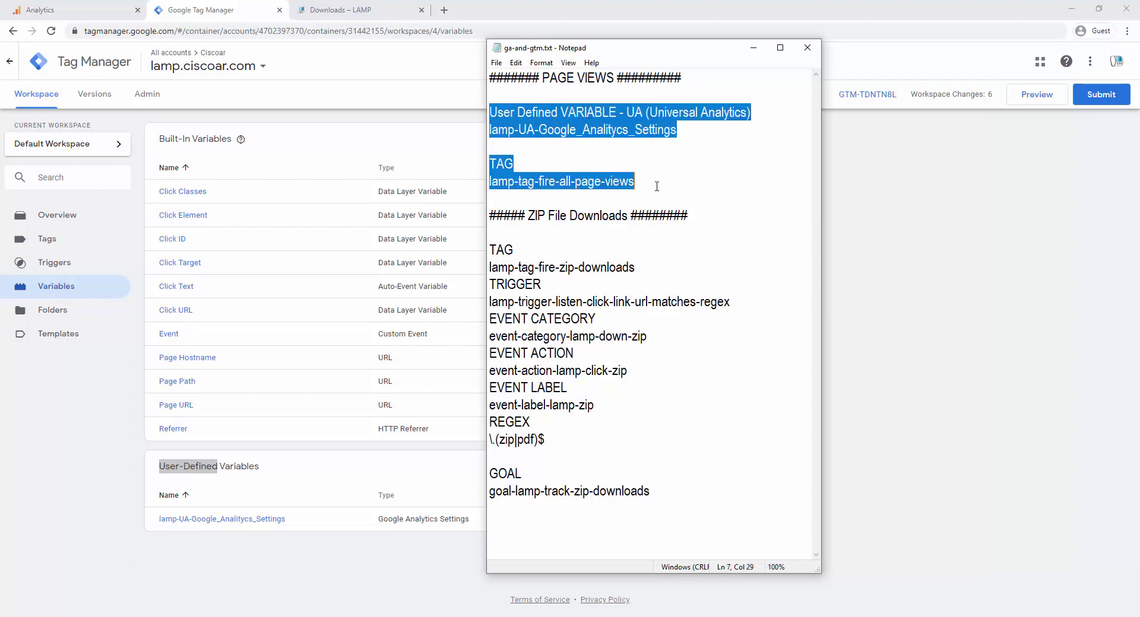
{"action": "left_click", "coordinate": [739, 188]}
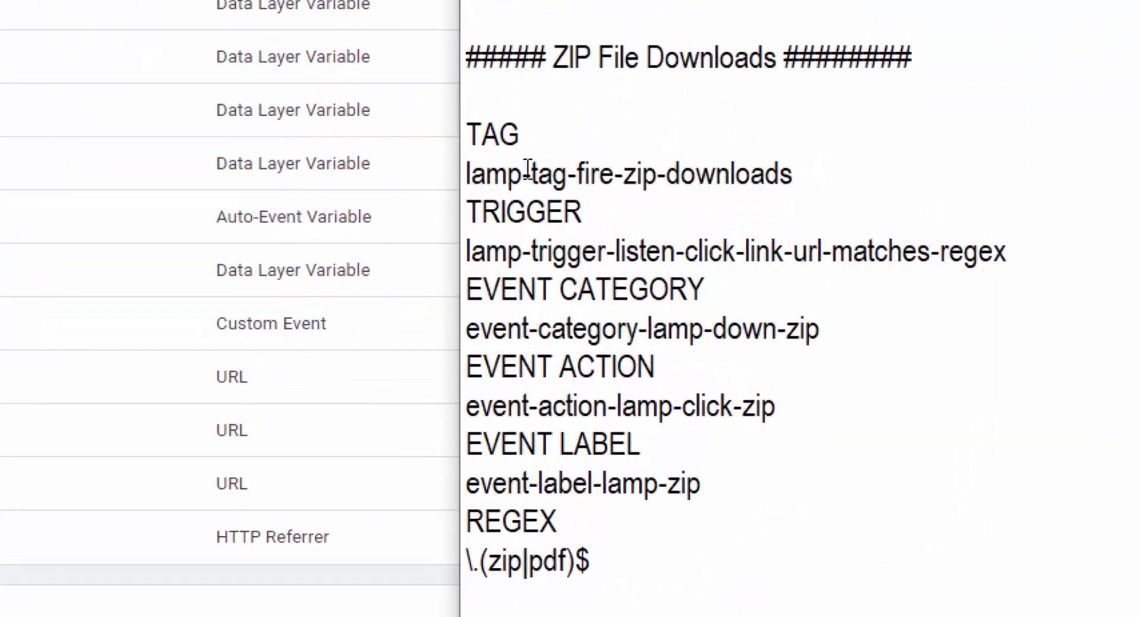
{"action": "left_click_drag", "start_coordinate": [469, 136], "coordinate": [533, 137]}
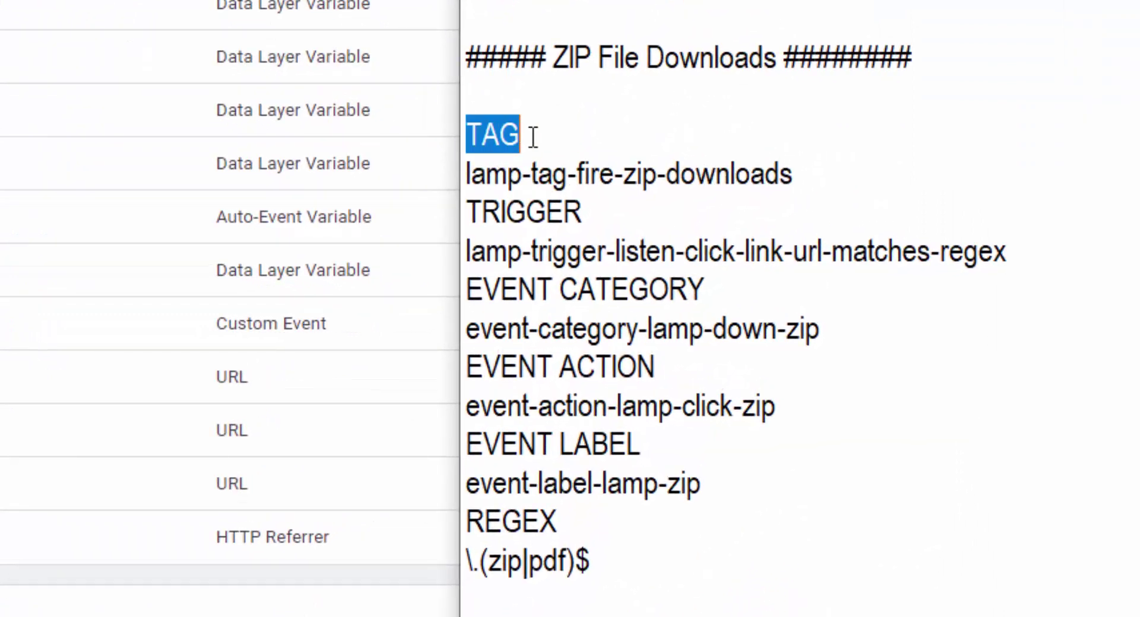
{"action": "left_click_drag", "start_coordinate": [470, 214], "coordinate": [603, 213]}
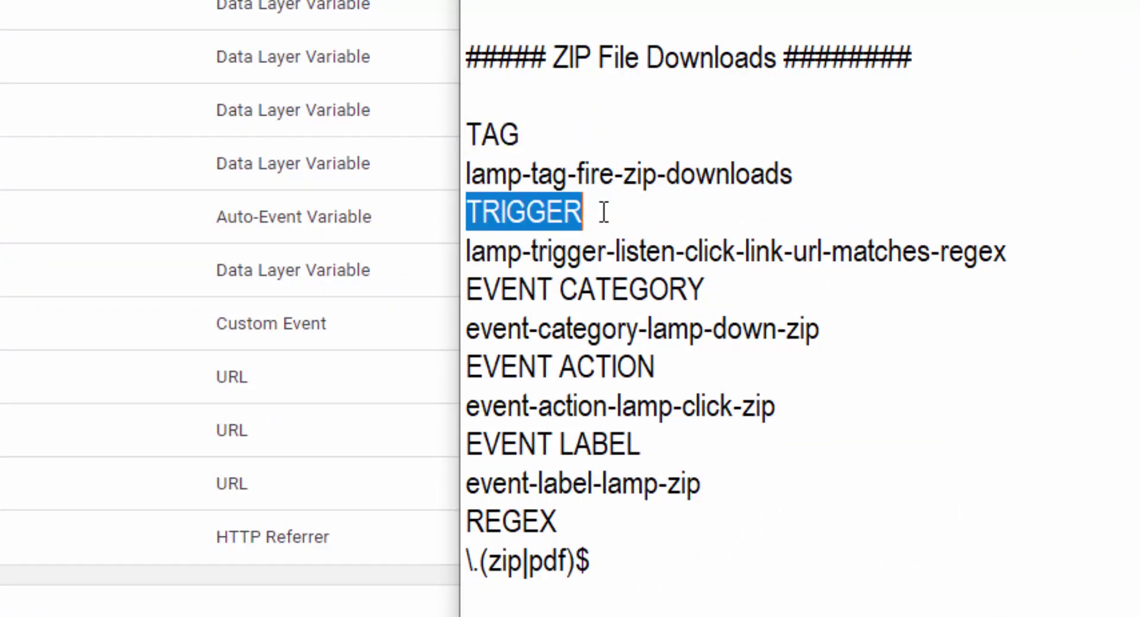
{"action": "left_click_drag", "start_coordinate": [468, 290], "coordinate": [698, 478]}
{"action": "left_click", "coordinate": [642, 505]}
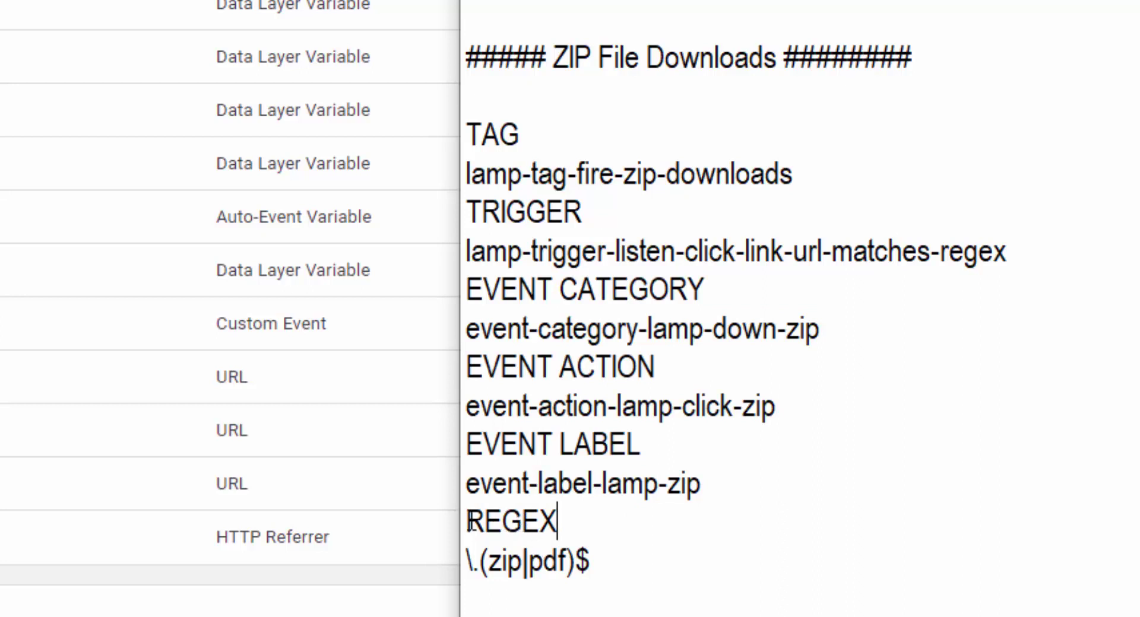
- Highlight the REGEX heading, the (zip|pdf)$ part and the escaped dot
{"action": "left_click_drag", "start_coordinate": [557, 522], "coordinate": [469, 523]}
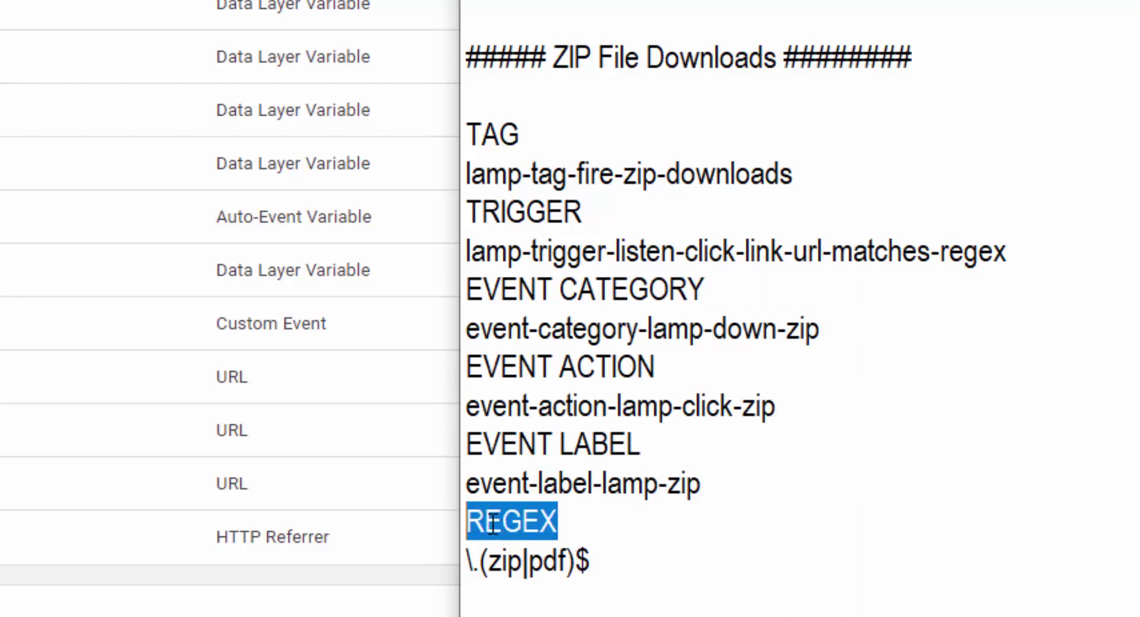
{"action": "left_click", "coordinate": [519, 524]}
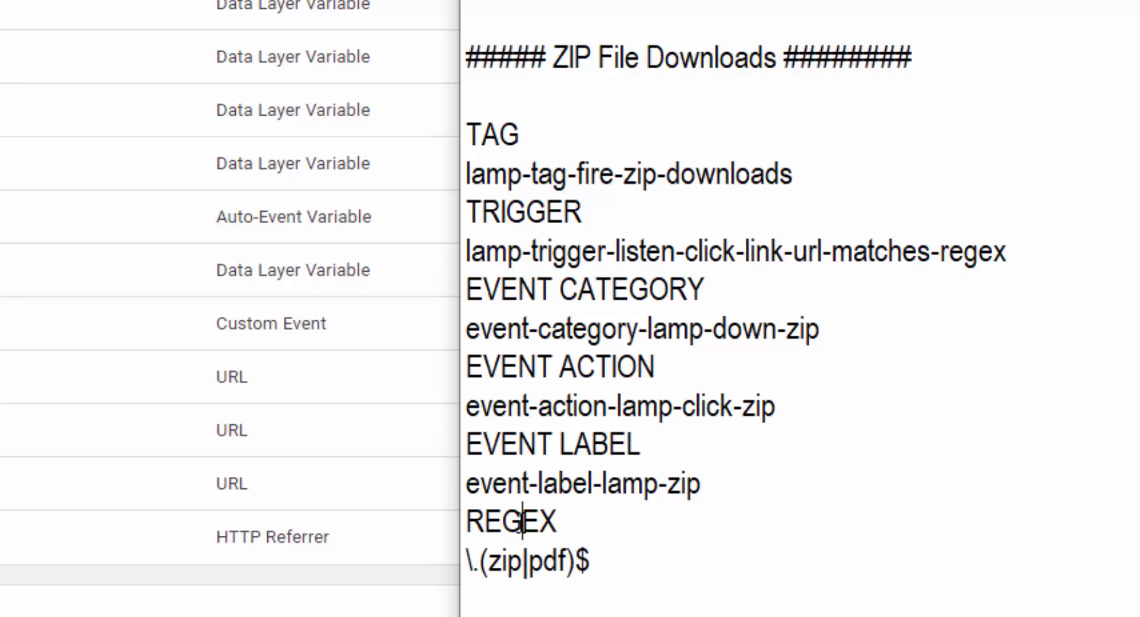
{"action": "left_click_drag", "start_coordinate": [520, 523], "coordinate": [649, 529]}
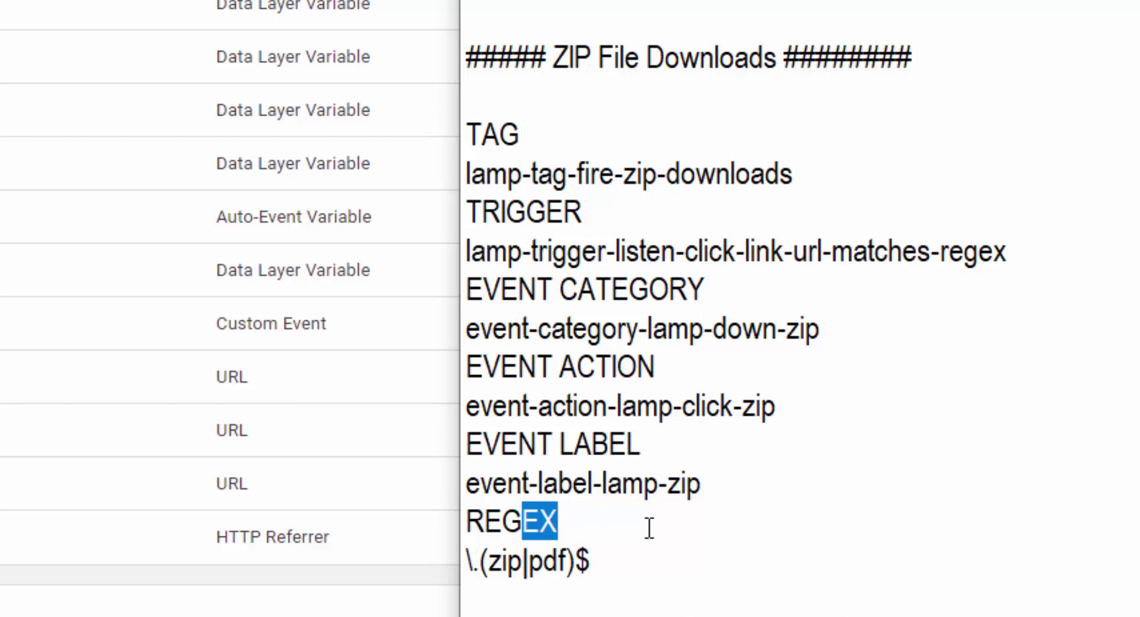
{"action": "left_click_drag", "start_coordinate": [478, 561], "coordinate": [606, 568]}
{"action": "left_click", "coordinate": [609, 571]}
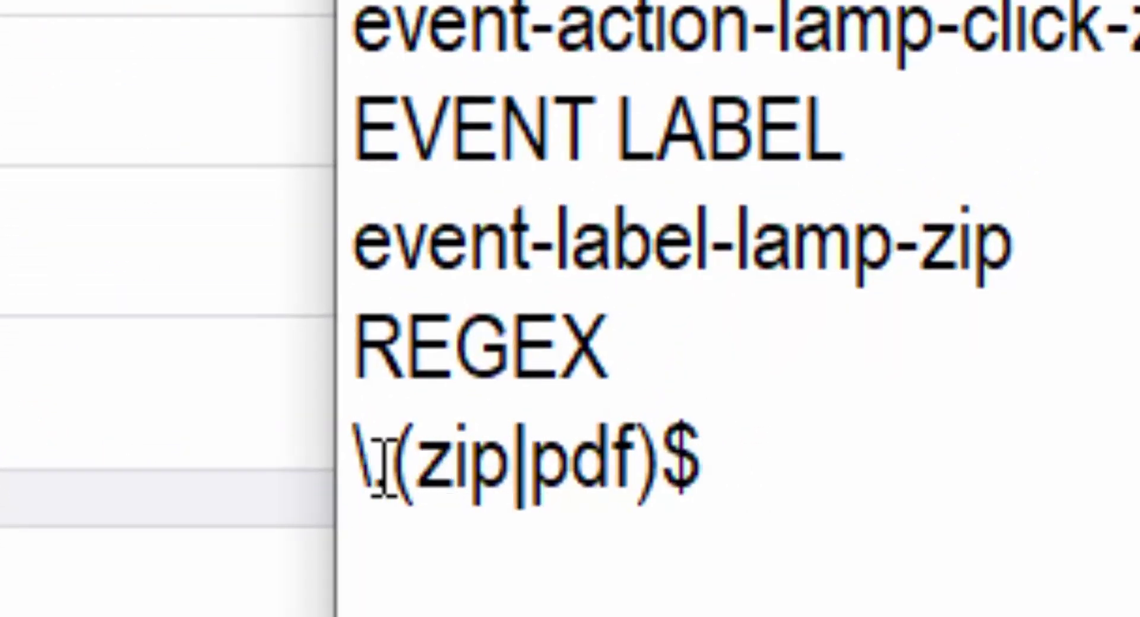
{"action": "left_click_drag", "start_coordinate": [389, 487], "coordinate": [374, 493]}
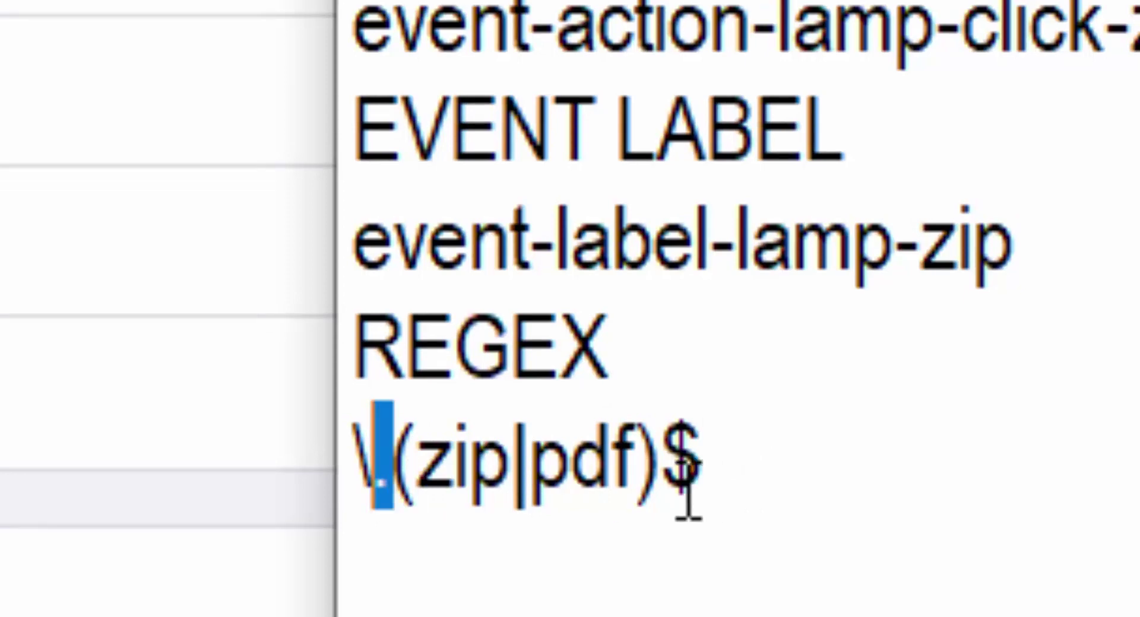
{"action": "left_click", "coordinate": [513, 472]}
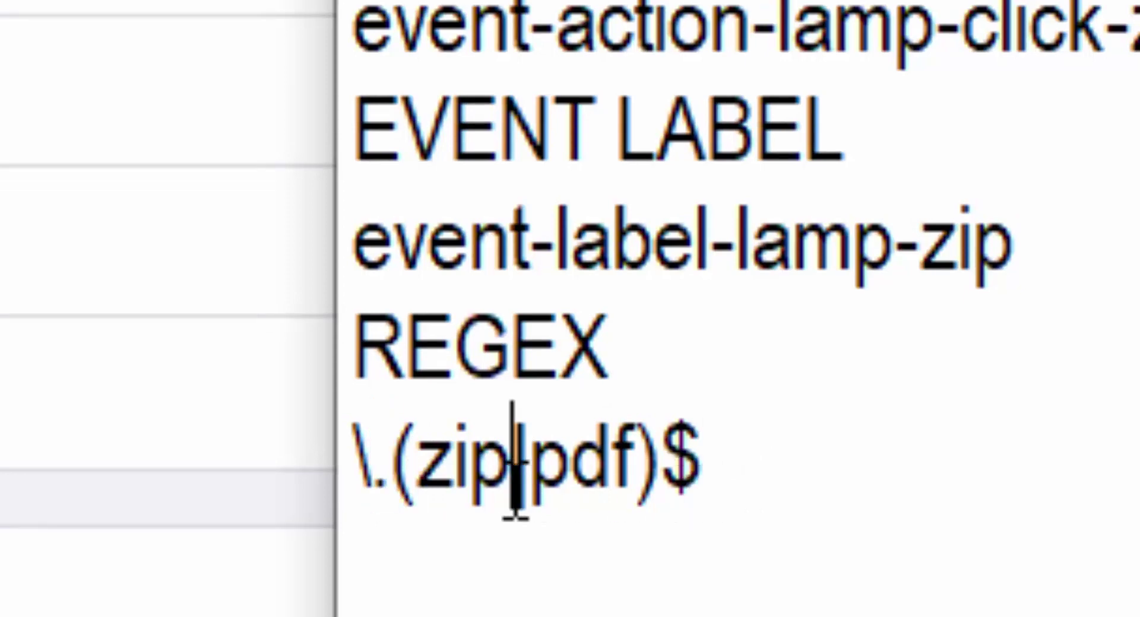
- Explain the regex's backslash, literal dot, zip, pdf and $ anchor, then show the LAMP Downloads page
{"action": "left_click", "coordinate": [372, 473]}
{"action": "key", "text": "shift+Left"}
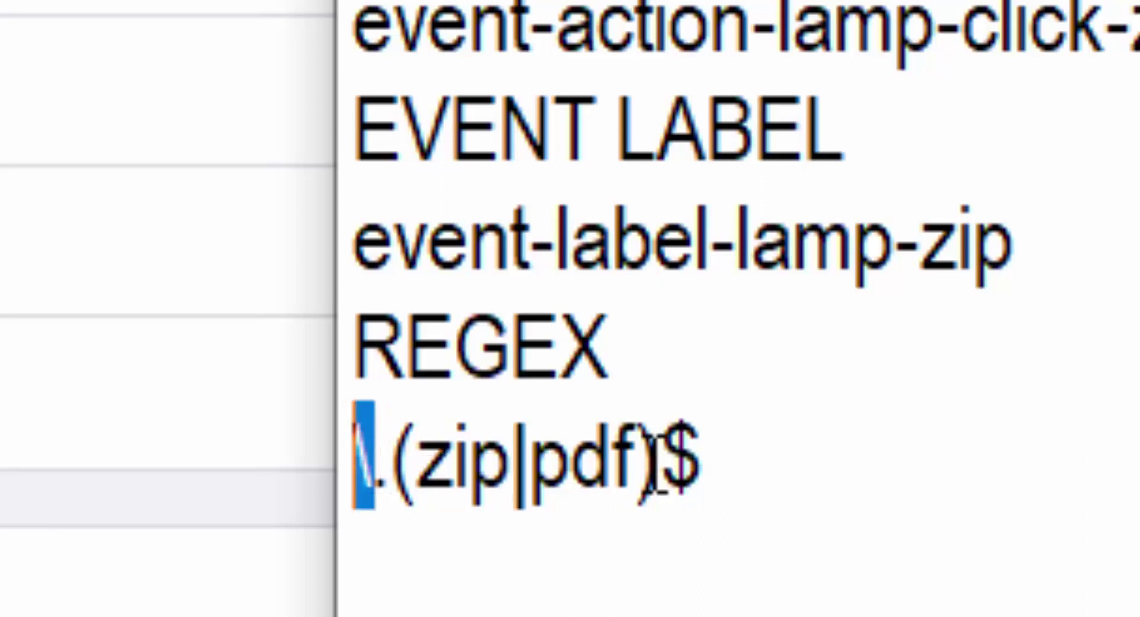
{"action": "left_click", "coordinate": [432, 475]}
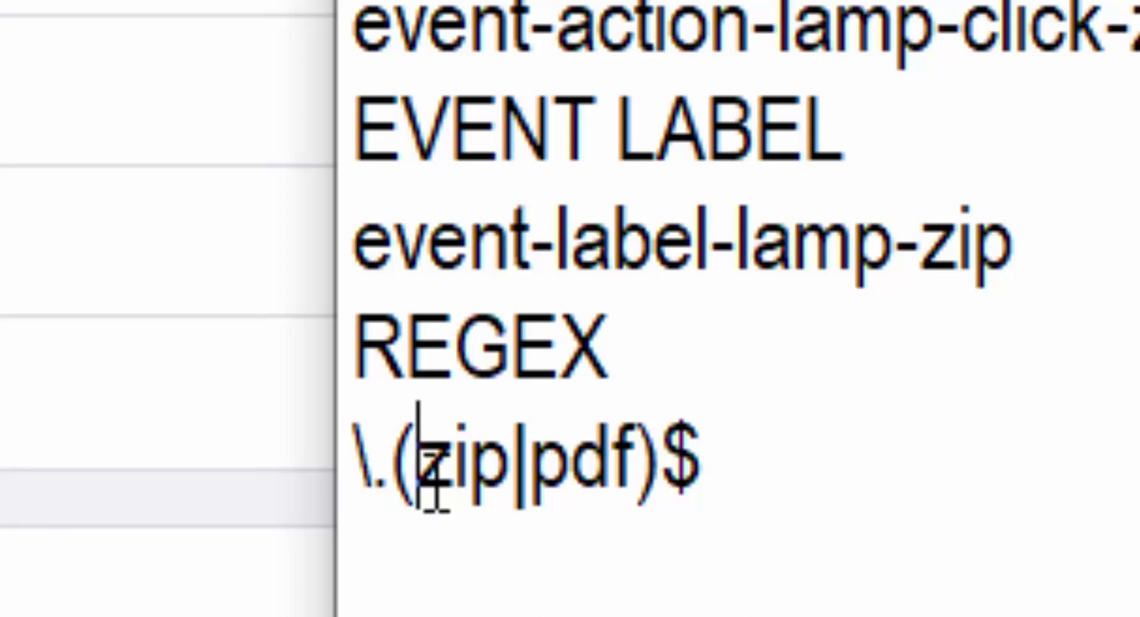
{"action": "left_click", "coordinate": [392, 475]}
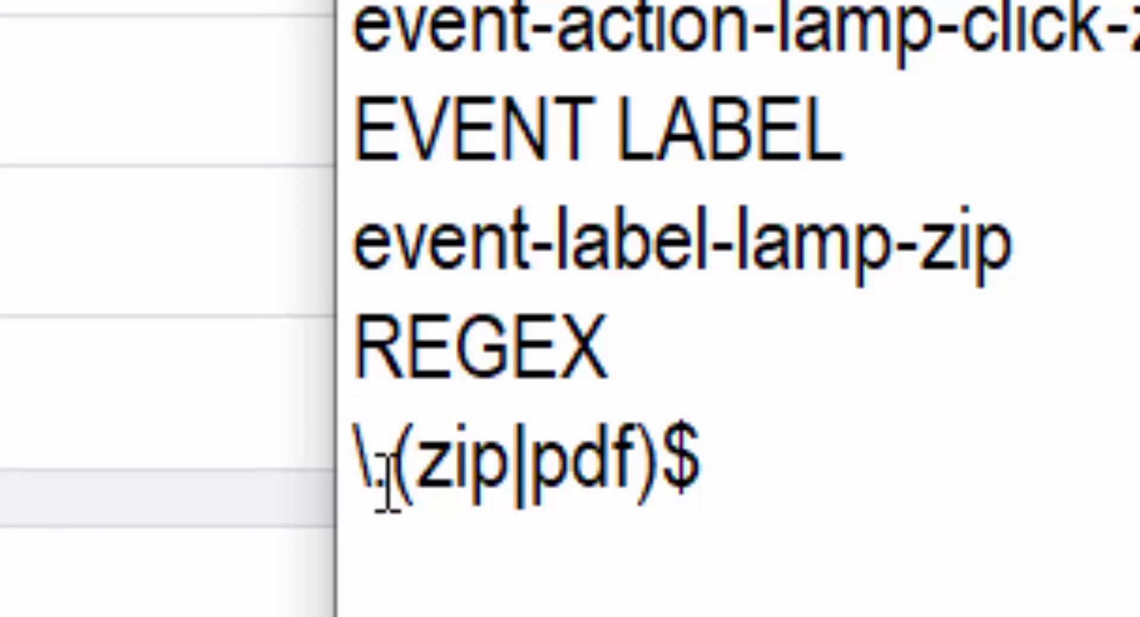
{"action": "key", "text": "shift+Left"}
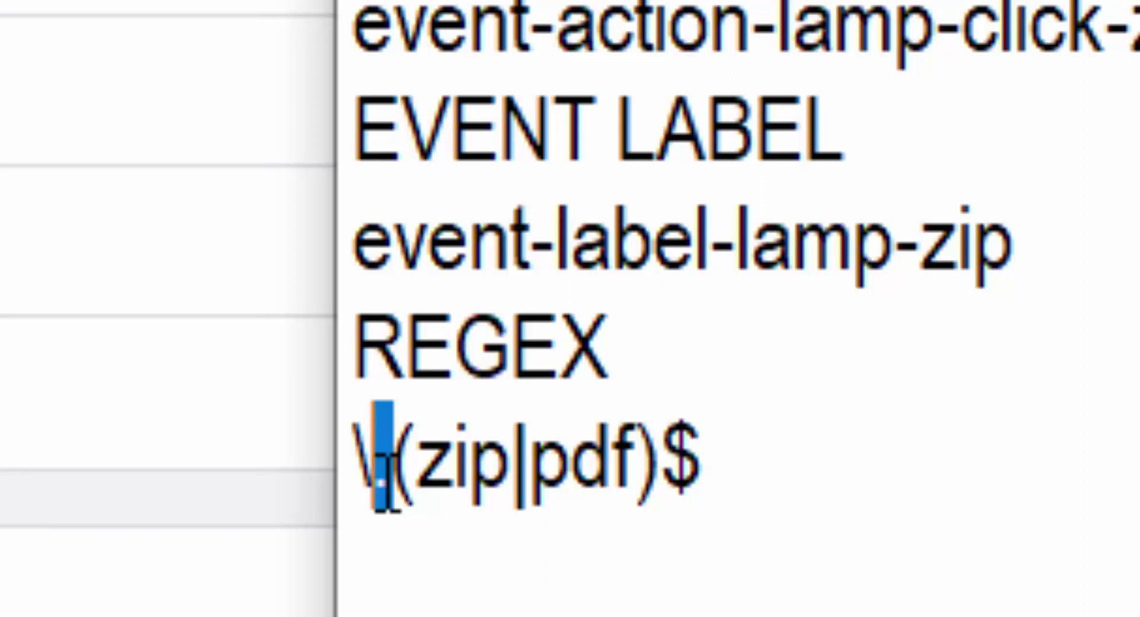
{"action": "left_click", "coordinate": [515, 458]}
{"action": "left_click_drag", "start_coordinate": [516, 457], "coordinate": [406, 486]}
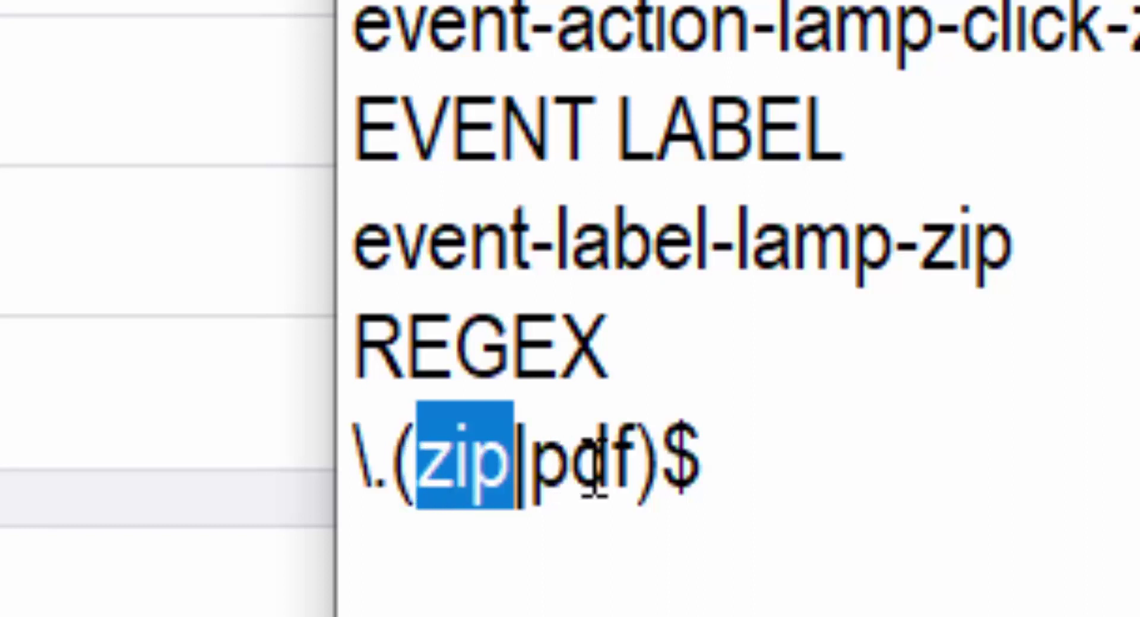
{"action": "left_click", "coordinate": [615, 464]}
{"action": "left_click_drag", "start_coordinate": [640, 464], "coordinate": [533, 475]}
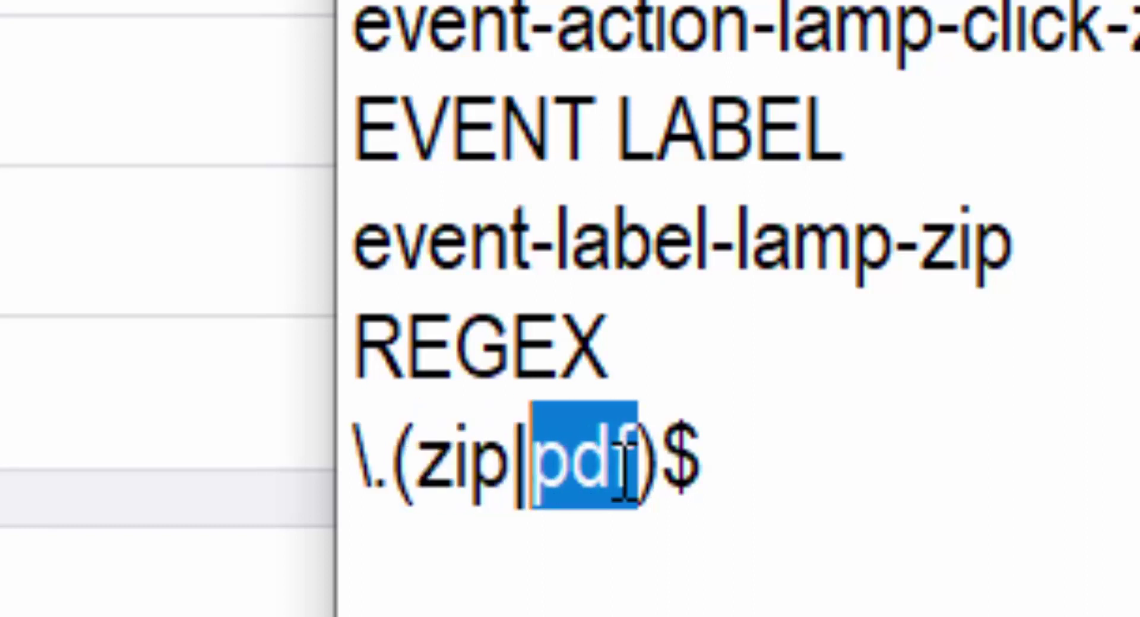
{"action": "left_click", "coordinate": [704, 465]}
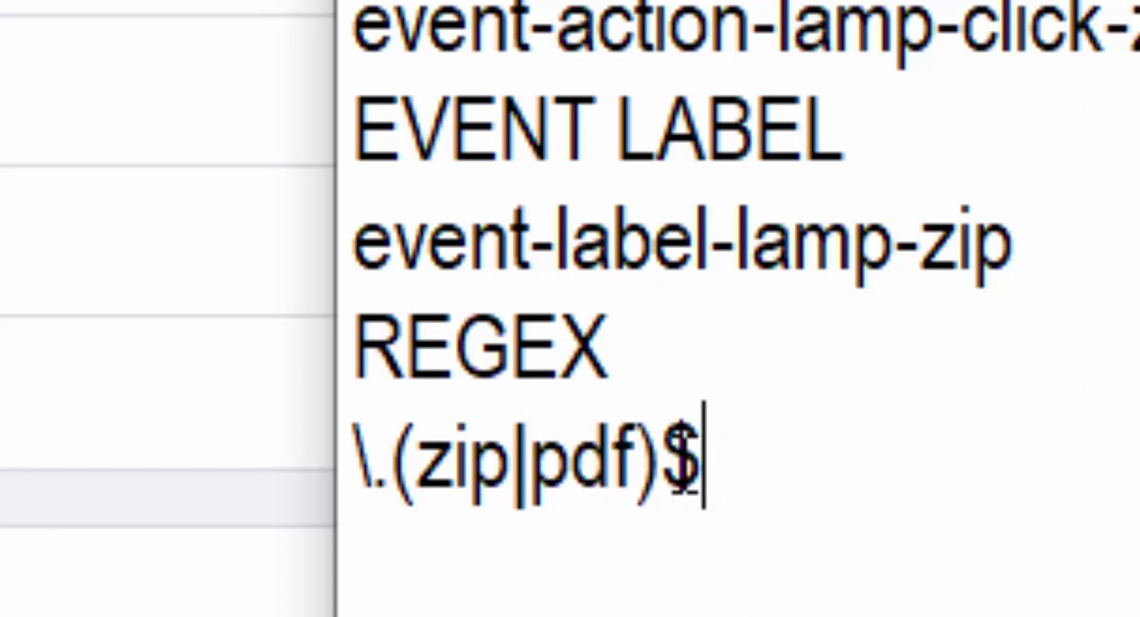
{"action": "left_click_drag", "start_coordinate": [703, 466], "coordinate": [683, 475]}
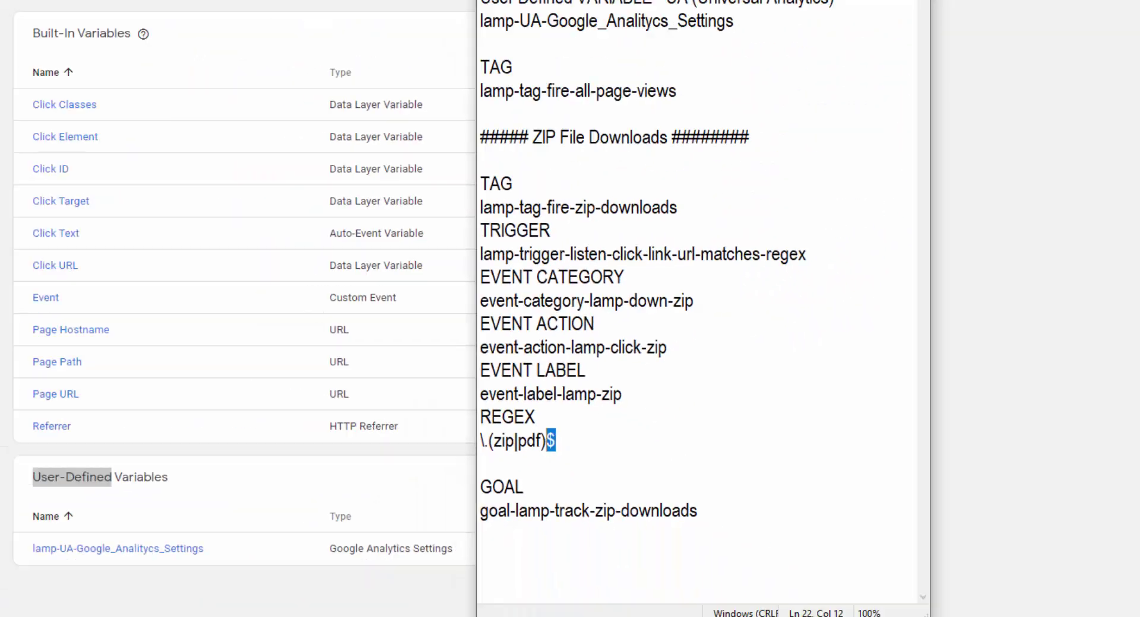
{"action": "left_click", "coordinate": [340, 12]}
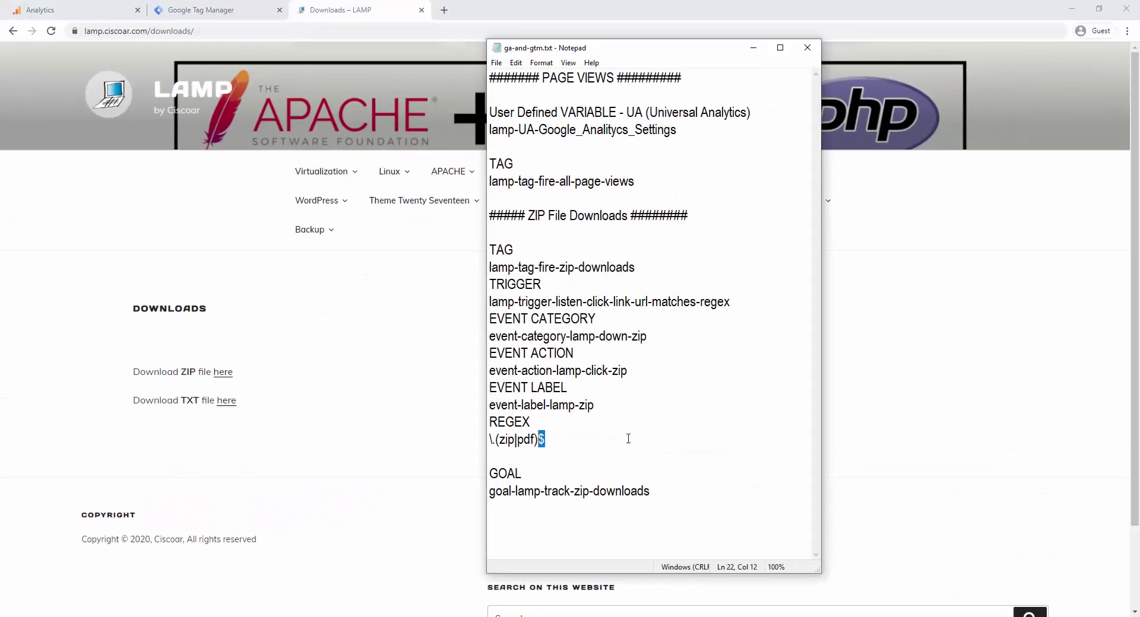
- Change the regex to \.(zip|txt)$, save ga-and-gtm.txt, and return to Tag Manager
{"action": "left_click", "coordinate": [534, 442]}
{"action": "key", "text": "BackSpace"}
{"action": "key", "text": "BackSpace"}
{"action": "key", "text": "BackSpace"}
{"action": "type", "text": "txt"}
{"action": "left_click", "coordinate": [496, 63]}
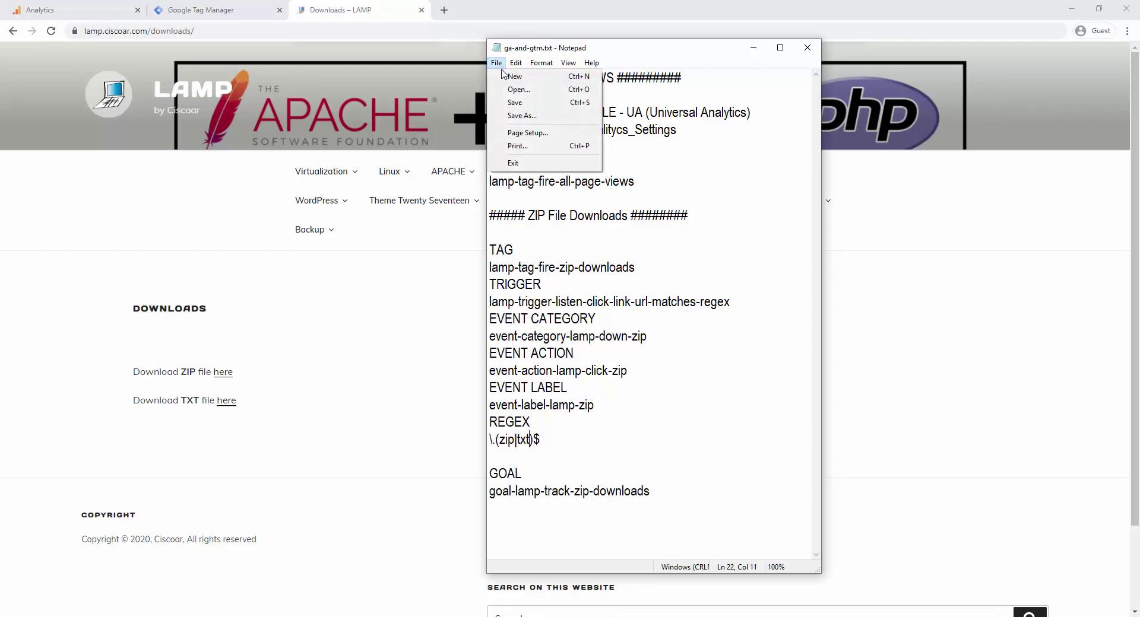
{"action": "left_click", "coordinate": [506, 103]}
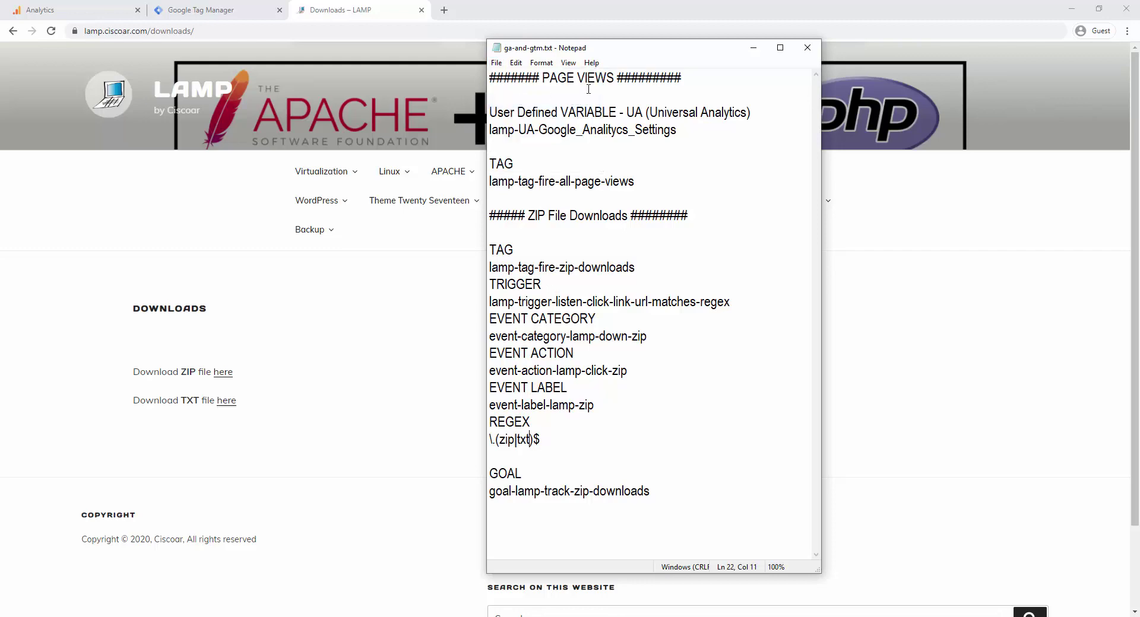
{"action": "left_click", "coordinate": [753, 47]}
{"action": "left_click", "coordinate": [220, 10]}
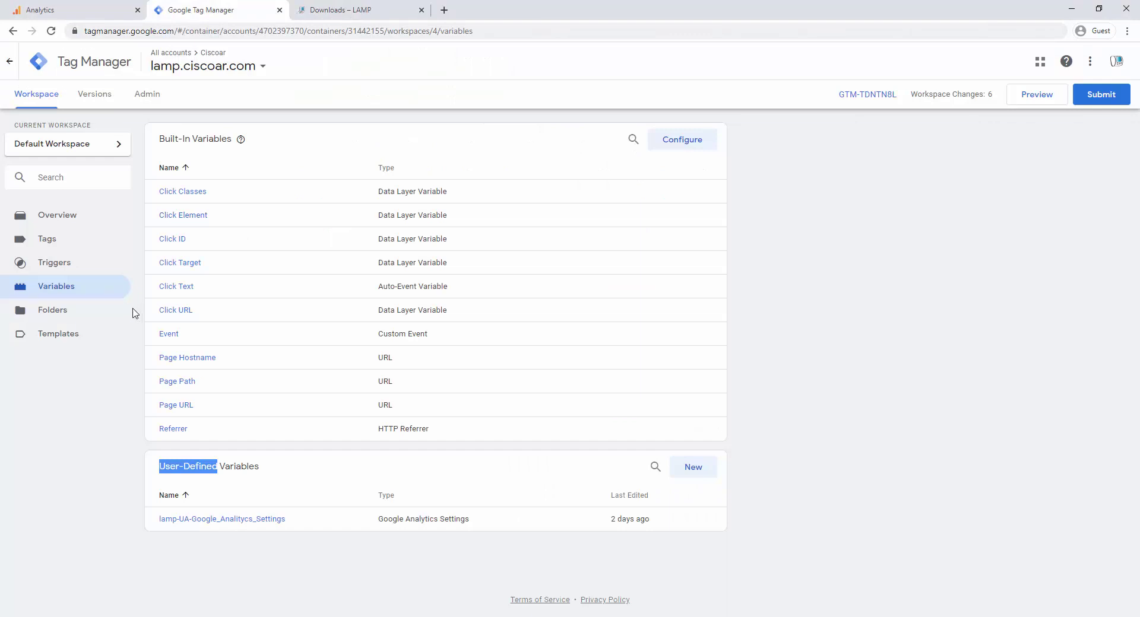
- Create a new Untitled Tag from the Tags list and bring the ga-and-gtm.txt notes forward
{"action": "left_click", "coordinate": [48, 245]}
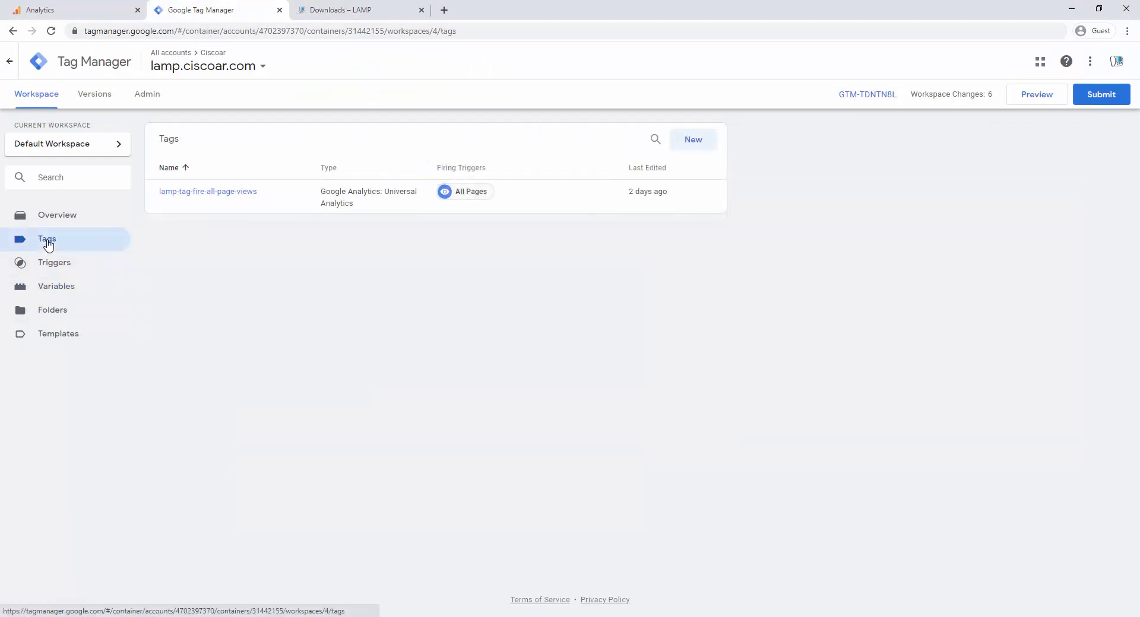
{"action": "left_click", "coordinate": [704, 146]}
{"action": "key", "text": "alt+Tab"}
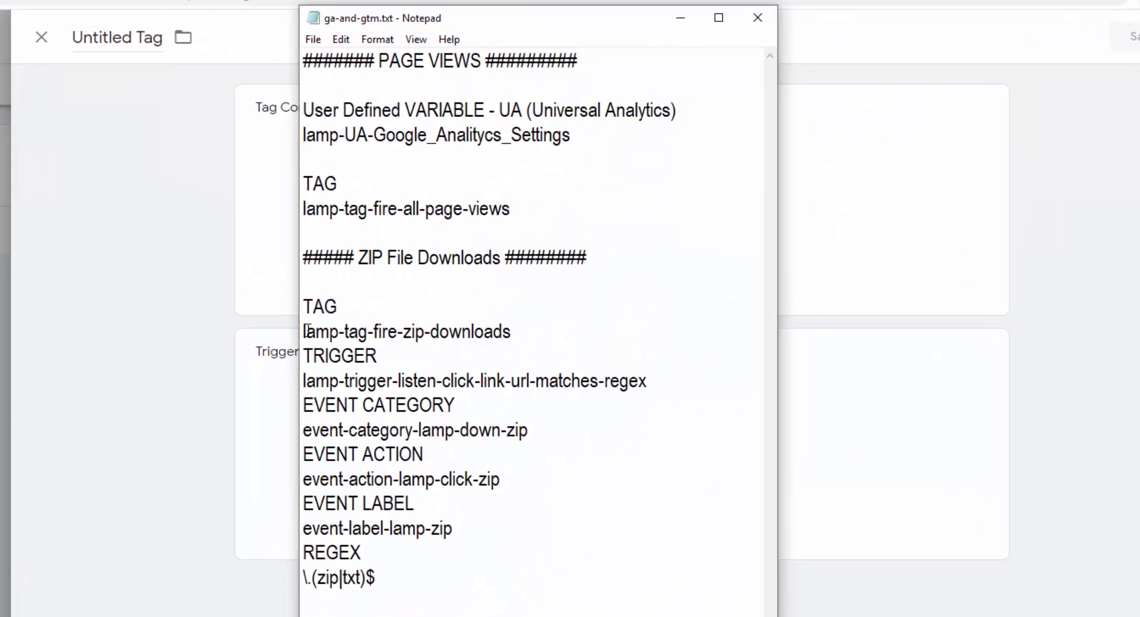
- Name the tag lamp-tag-fire-zip-downloads by copying the name from the notes
{"action": "left_click_drag", "start_coordinate": [304, 330], "coordinate": [511, 331]}
{"action": "right_click", "coordinate": [502, 331]}
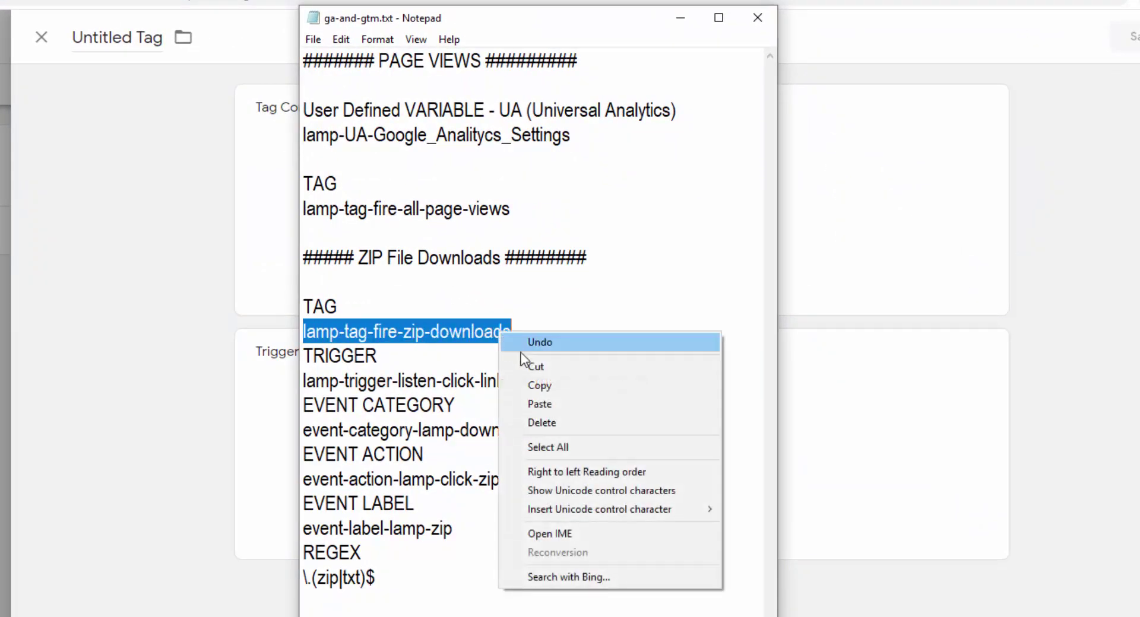
{"action": "left_click", "coordinate": [542, 387]}
{"action": "left_click", "coordinate": [163, 37]}
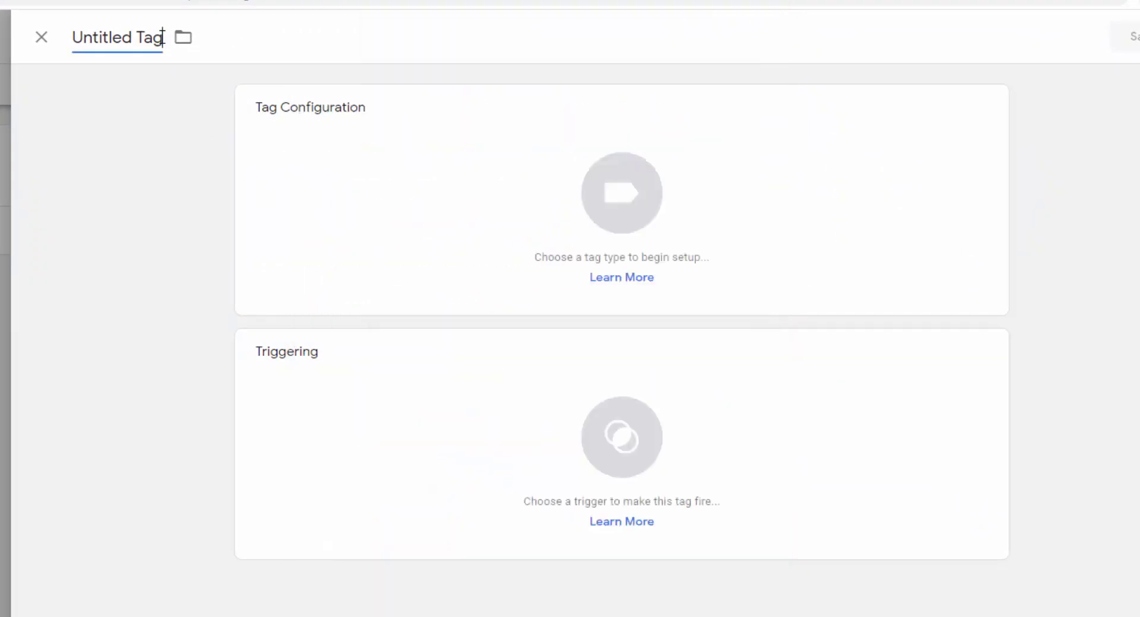
{"action": "left_click_drag", "start_coordinate": [163, 37], "coordinate": [68, 37]}
{"action": "key", "text": "ctrl+v"}
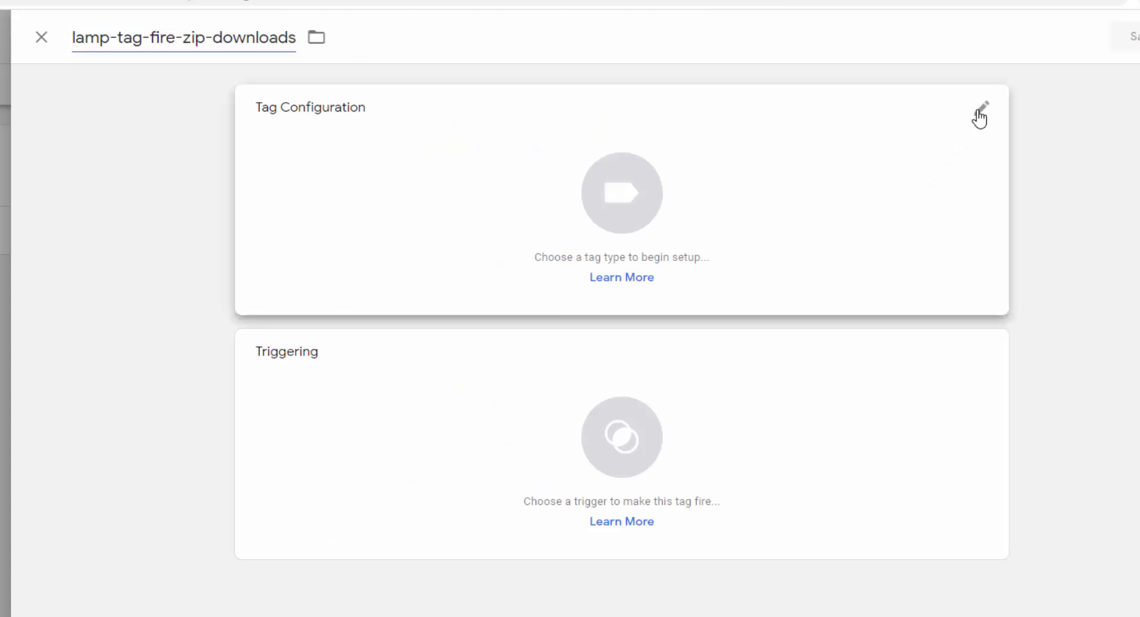
- Make it a Google Analytics: Universal Analytics tag and open the Track Type choices
{"action": "left_click", "coordinate": [981, 109]}
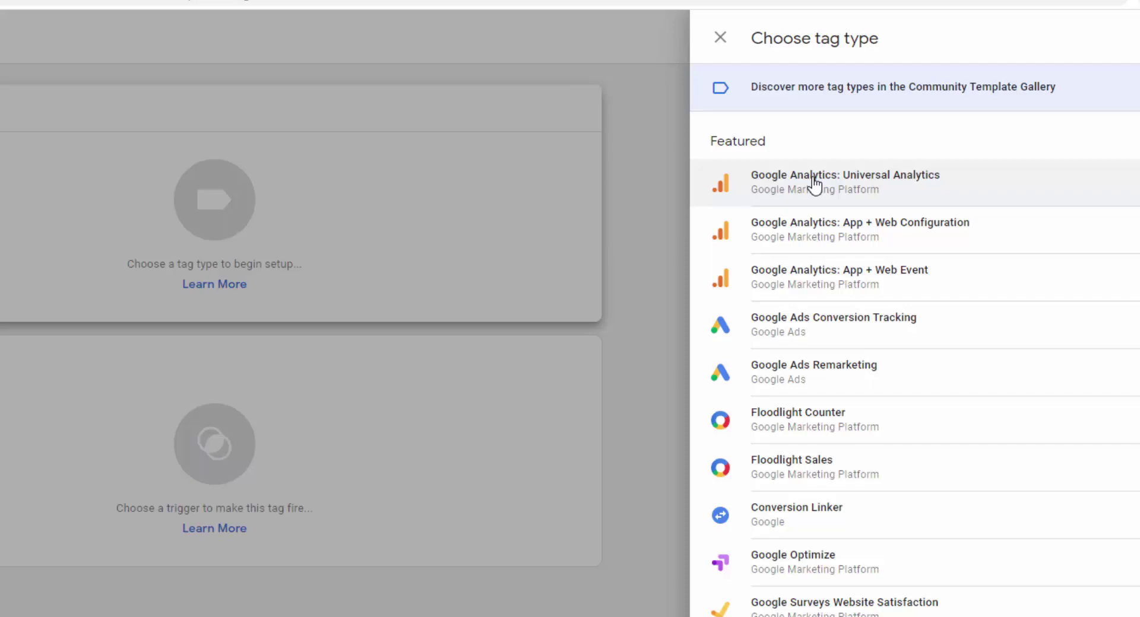
{"action": "left_click", "coordinate": [814, 184]}
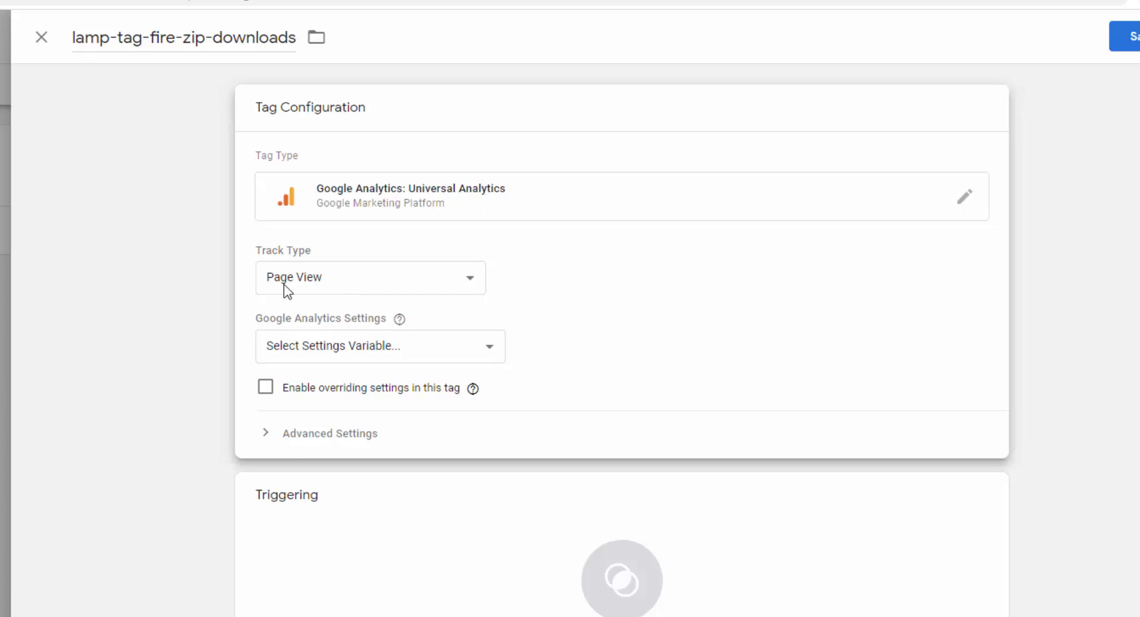
{"action": "left_click", "coordinate": [472, 278]}
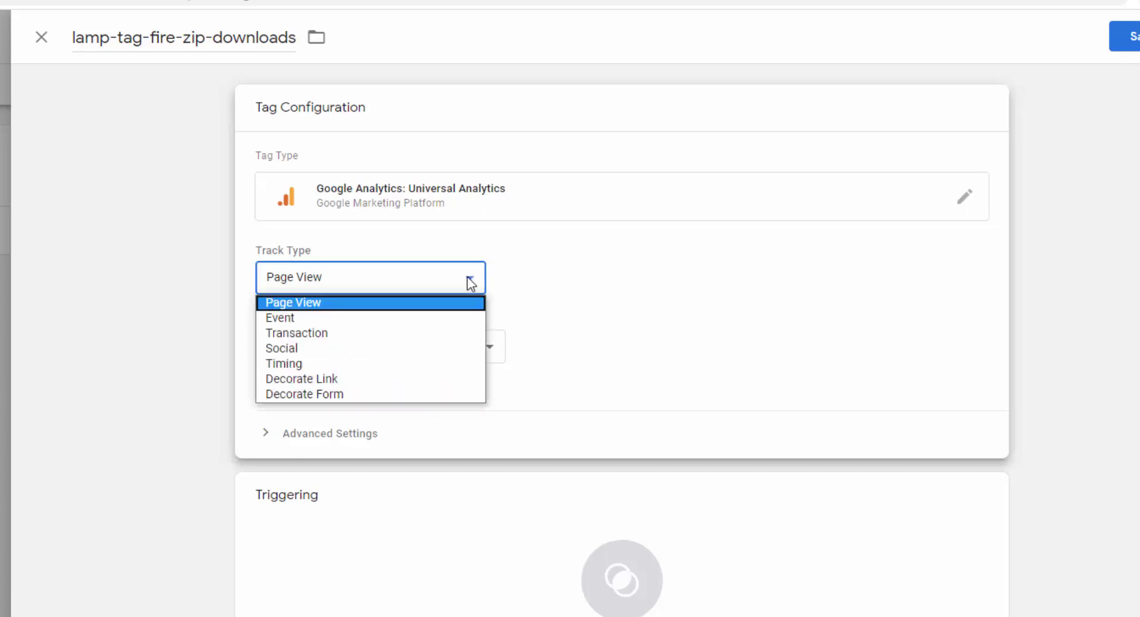
- Set Track Type to Event and paste Category event-category-lamp-down-zip from the notes
{"action": "left_click", "coordinate": [303, 320]}
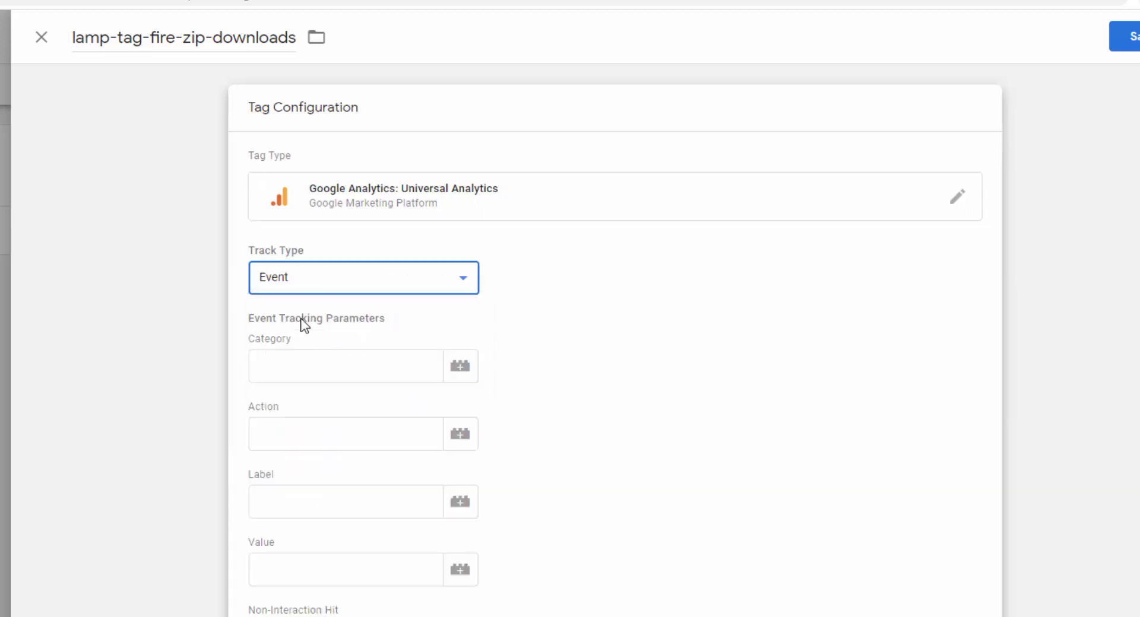
{"action": "left_click", "coordinate": [287, 374]}
{"action": "left_click", "coordinate": [276, 440]}
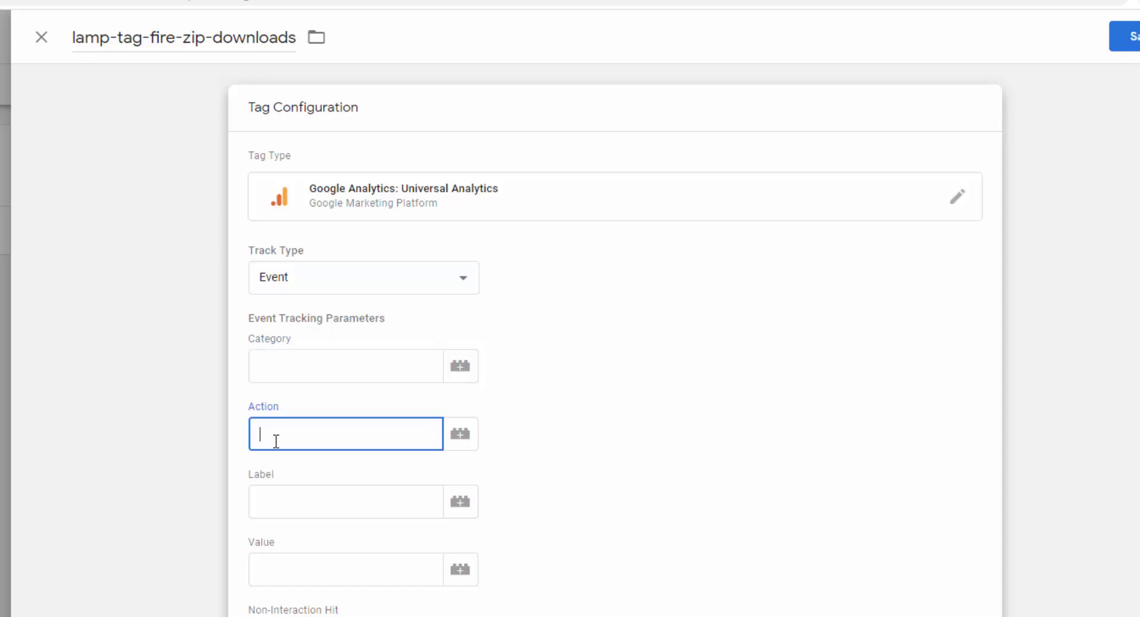
{"action": "left_click", "coordinate": [276, 506]}
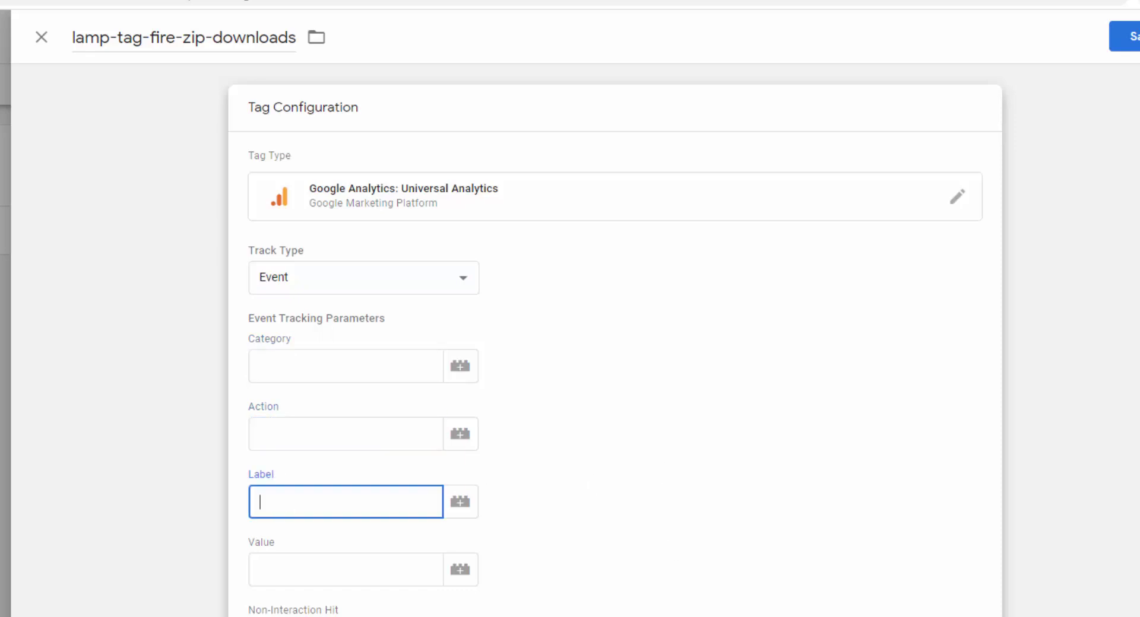
{"action": "key", "text": "alt+Tab"}
{"action": "left_click", "coordinate": [377, 380]}
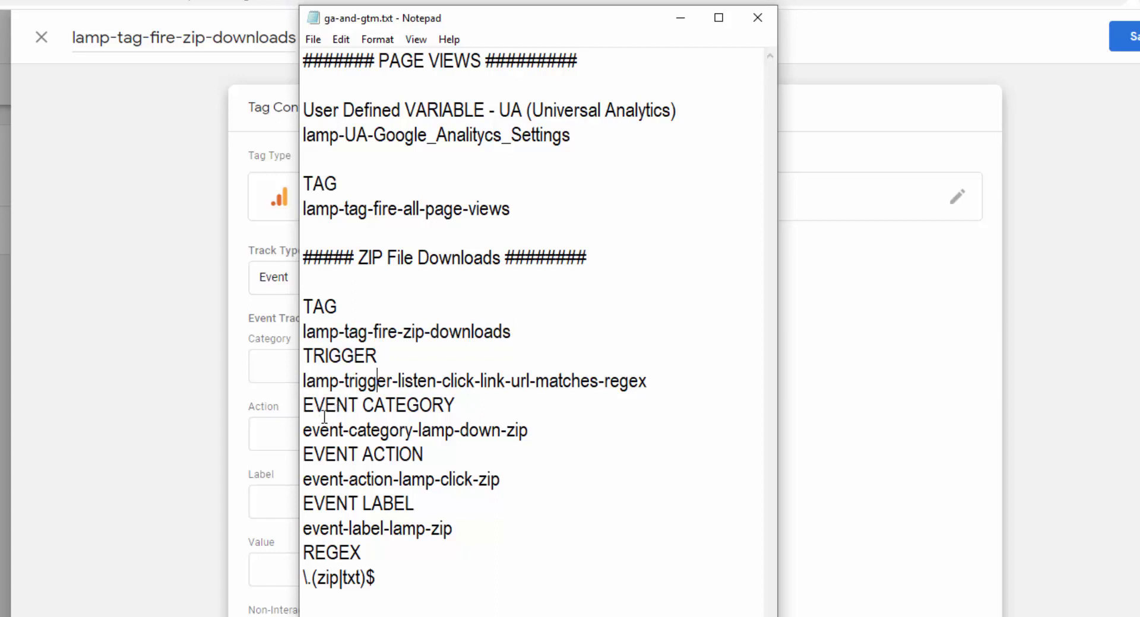
{"action": "left_click_drag", "start_coordinate": [304, 429], "coordinate": [528, 429]}
{"action": "right_click", "coordinate": [511, 432]}
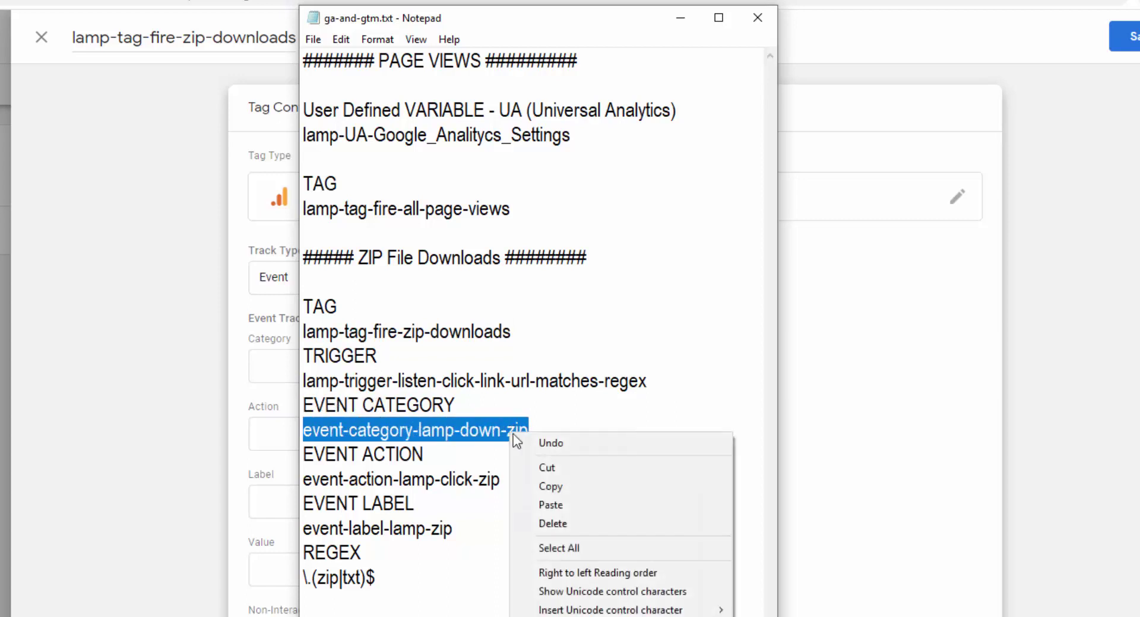
{"action": "left_click", "coordinate": [549, 486]}
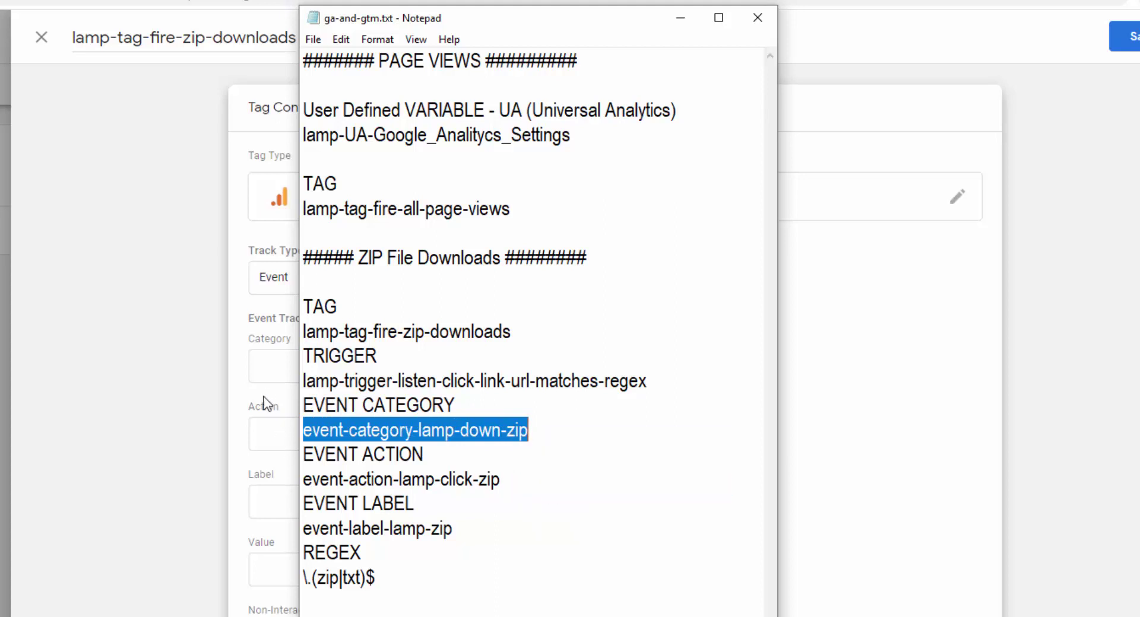
{"action": "left_click", "coordinate": [263, 372]}
{"action": "key", "text": "ctrl+v"}
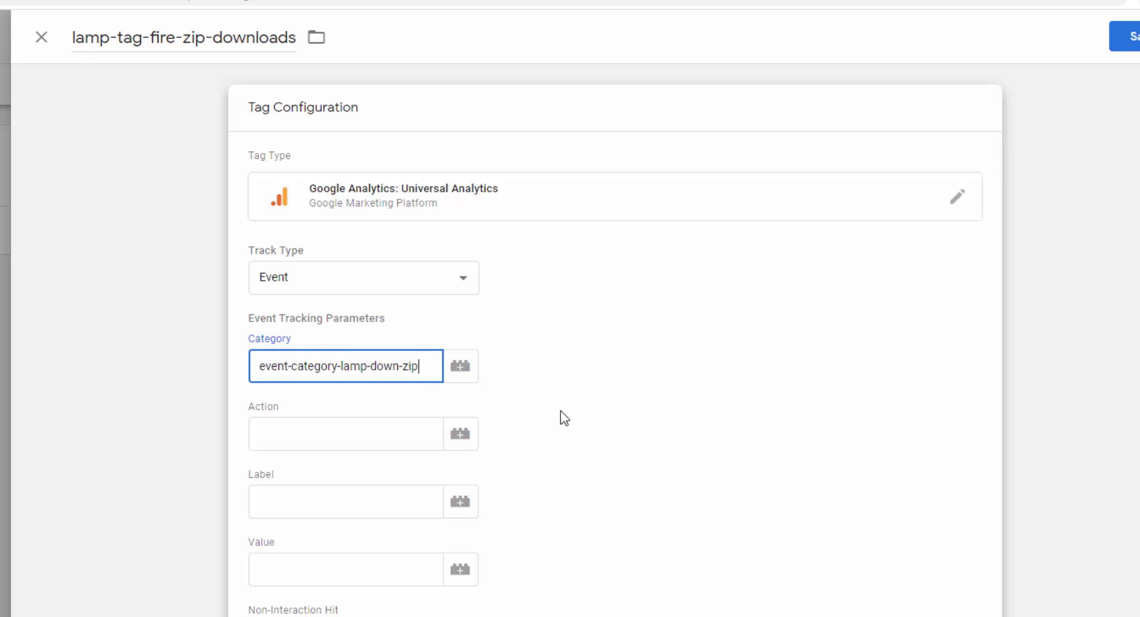
- Paste Action event-action-lamp-click-zip from the notes into the tag
{"action": "key", "text": "alt+Tab"}
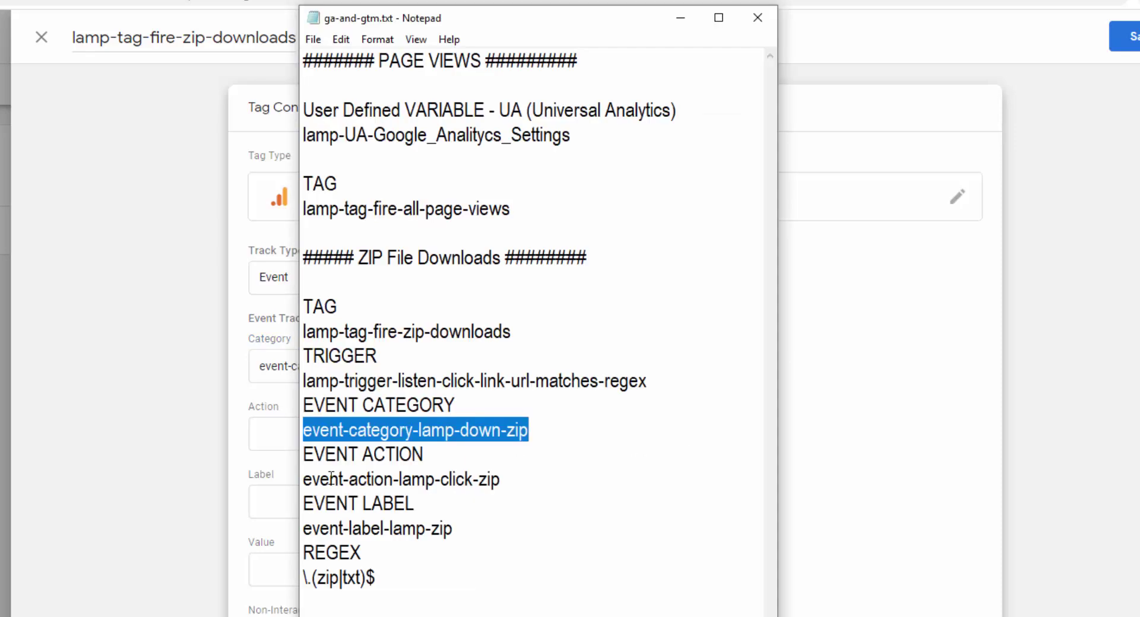
{"action": "left_click_drag", "start_coordinate": [304, 479], "coordinate": [501, 480]}
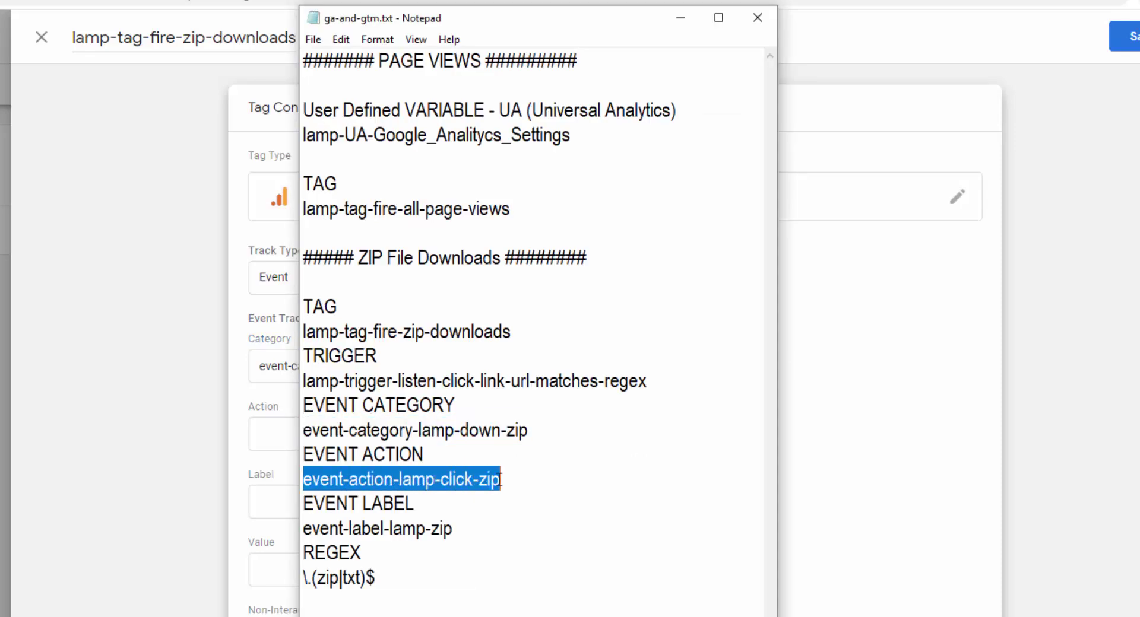
{"action": "right_click", "coordinate": [480, 480]}
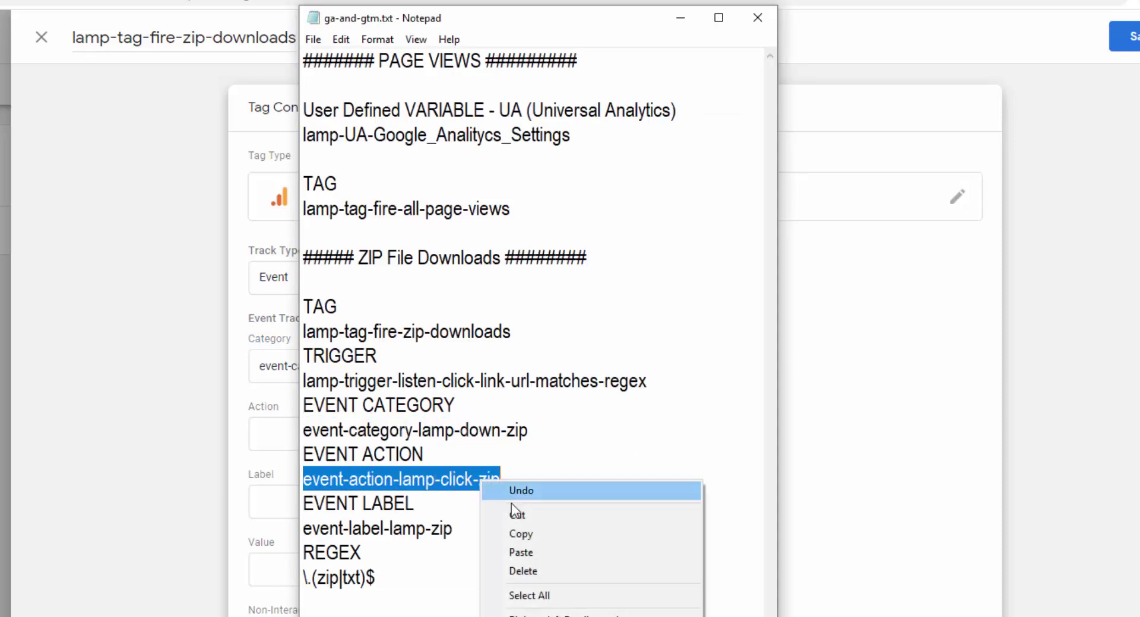
{"action": "left_click", "coordinate": [523, 536]}
{"action": "left_click", "coordinate": [272, 432]}
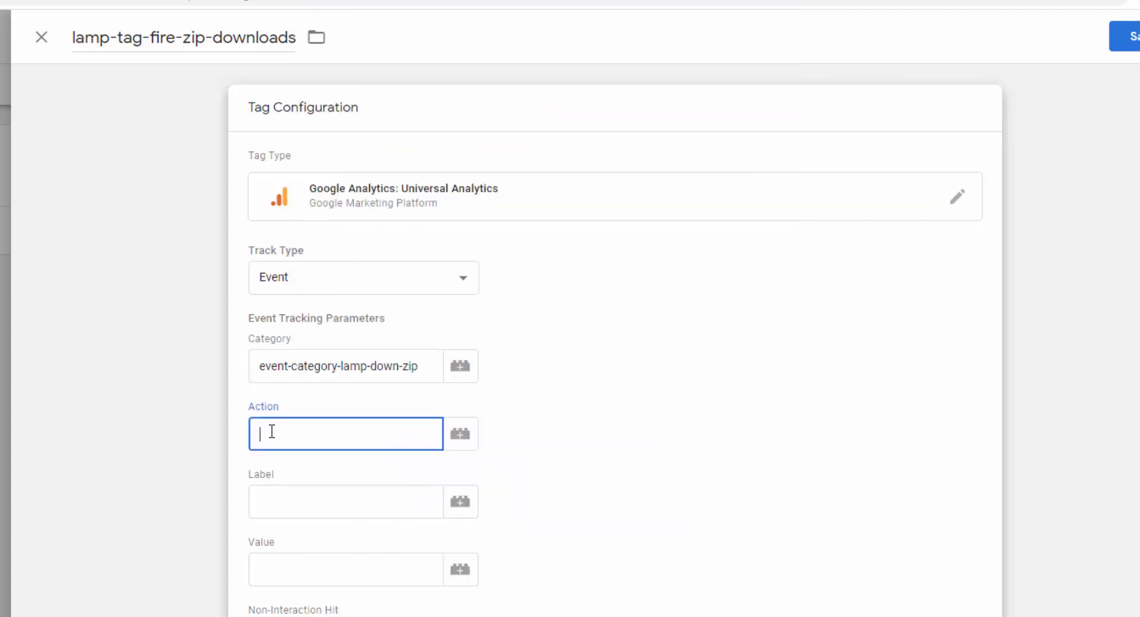
{"action": "key", "text": "ctrl+v"}
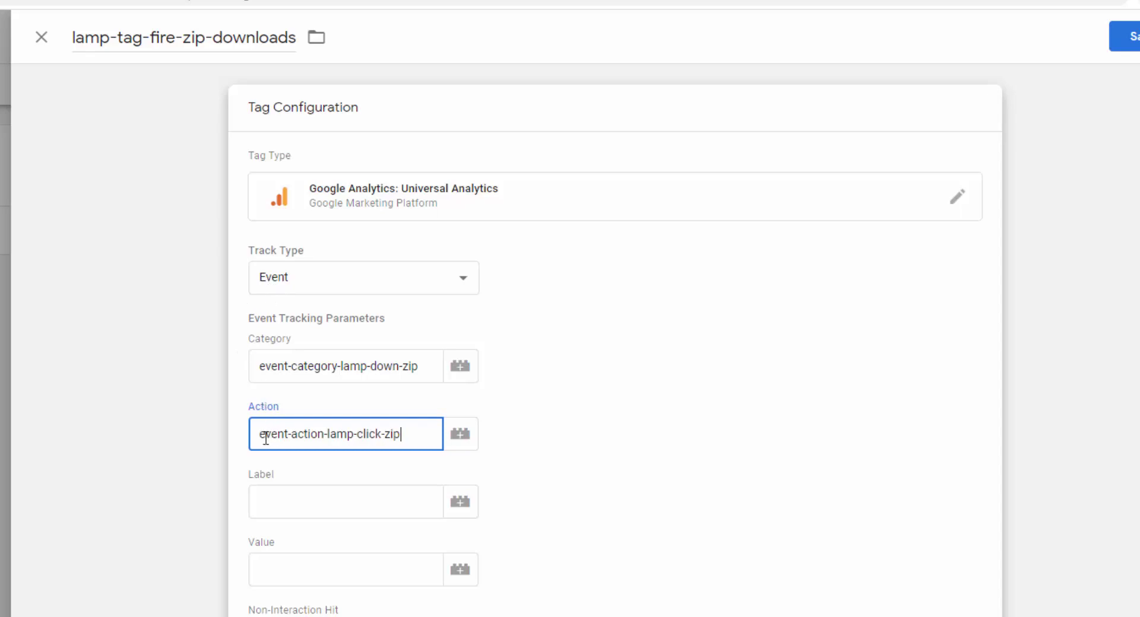
{"action": "left_click_drag", "start_coordinate": [259, 435], "coordinate": [359, 436]}
{"action": "left_click", "coordinate": [293, 438]}
{"action": "left_click", "coordinate": [338, 436]}
- Paste Label event-label-lamp-zip from the notes into the tag
{"action": "key", "text": "alt+Tab"}
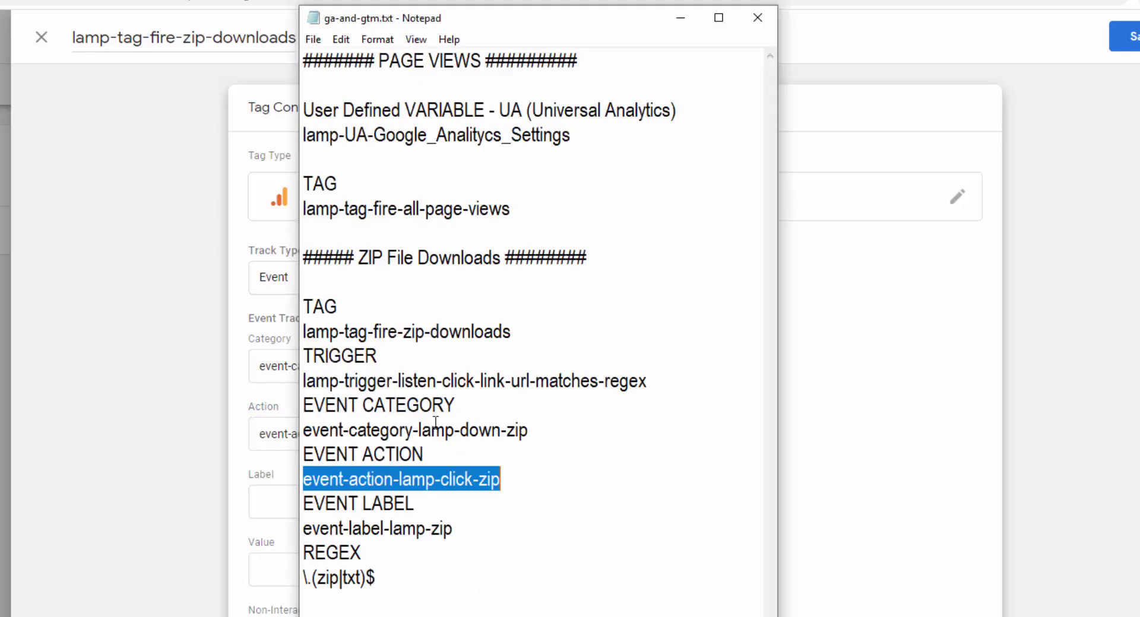
{"action": "left_click_drag", "start_coordinate": [306, 528], "coordinate": [453, 528]}
{"action": "right_click", "coordinate": [433, 530]}
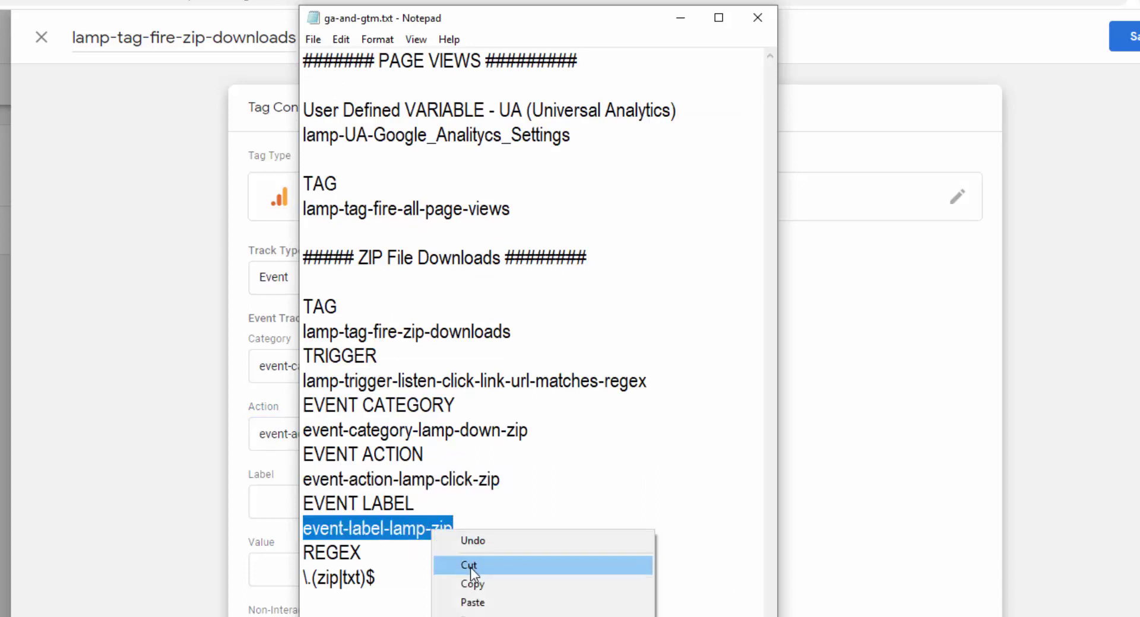
{"action": "left_click", "coordinate": [477, 585]}
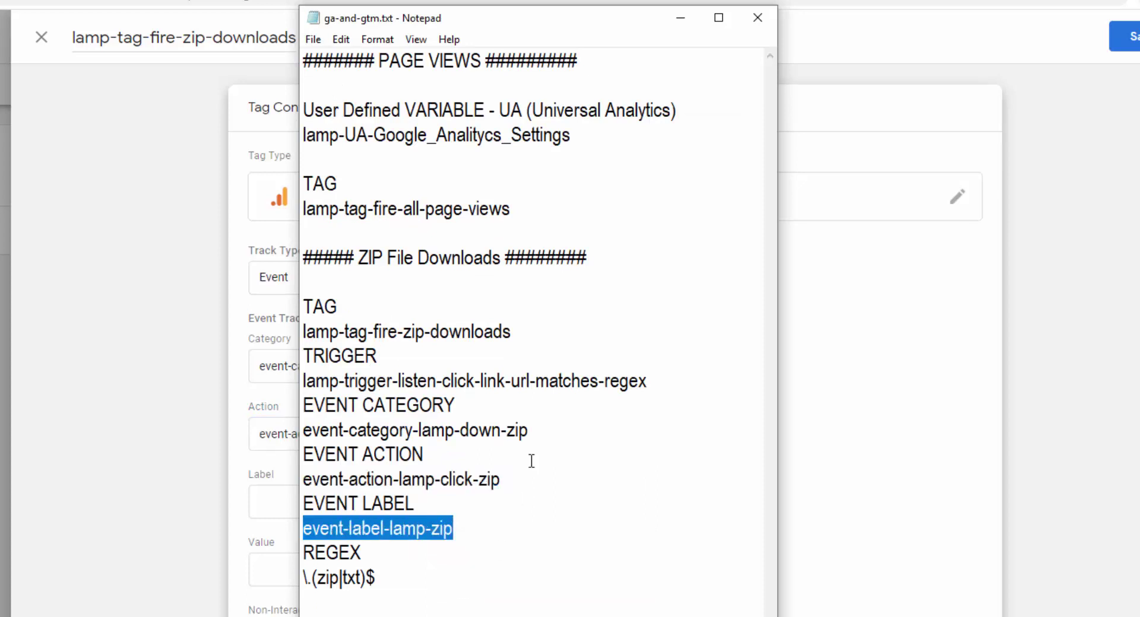
{"action": "left_click", "coordinate": [276, 504]}
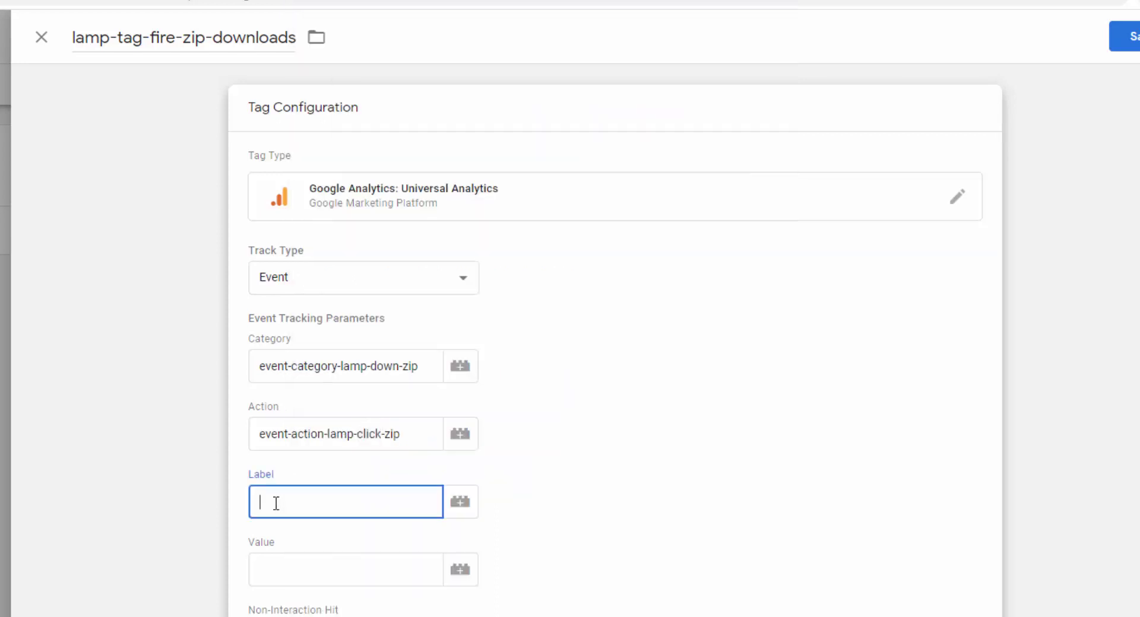
{"action": "key", "text": "ctrl+v"}
{"action": "scroll", "coordinate": [581, 523], "scroll_direction": "down", "scroll_amount": 4}
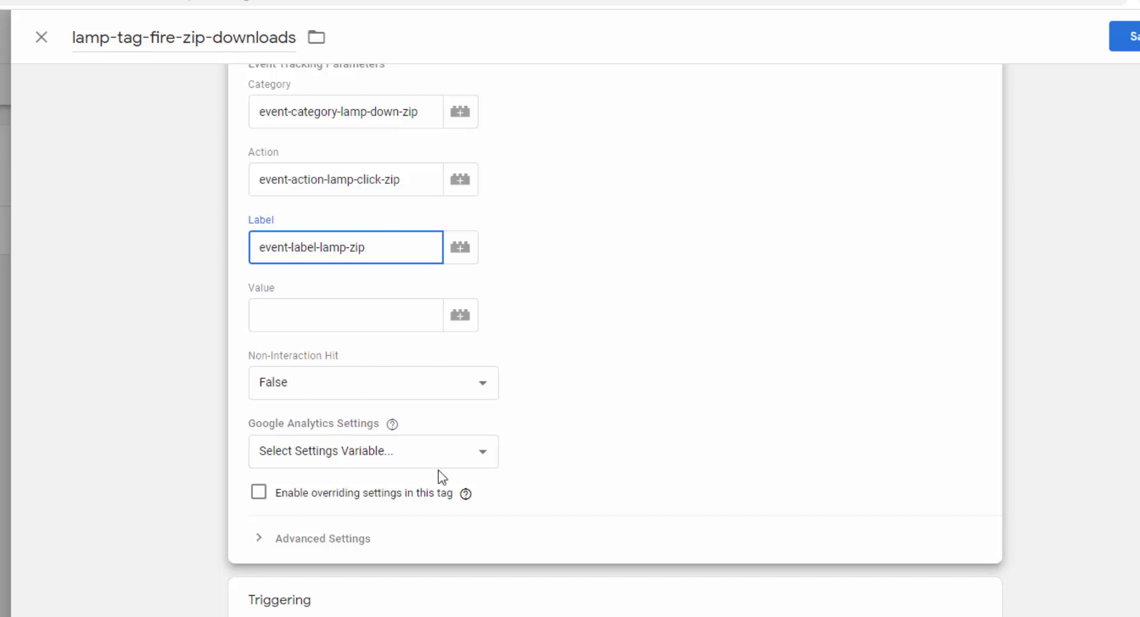
- Set the tag's Google Analytics Settings to {{lamp-UA-Google_Analitycs_Settings}} and bring up the trigger chooser
{"action": "left_click", "coordinate": [485, 456]}
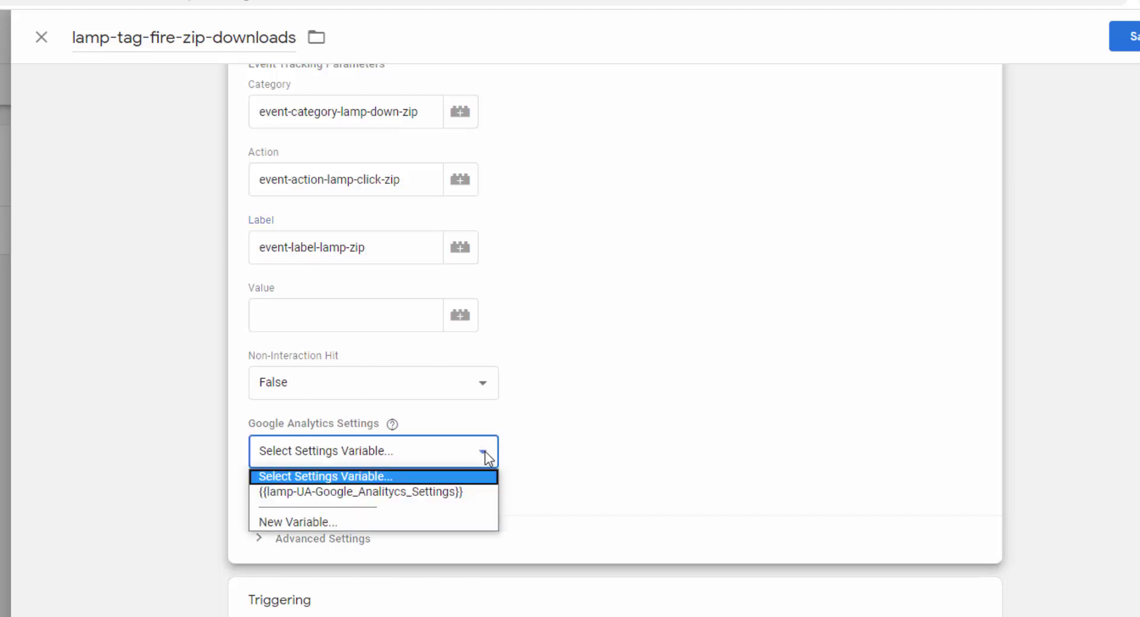
{"action": "left_click", "coordinate": [414, 493]}
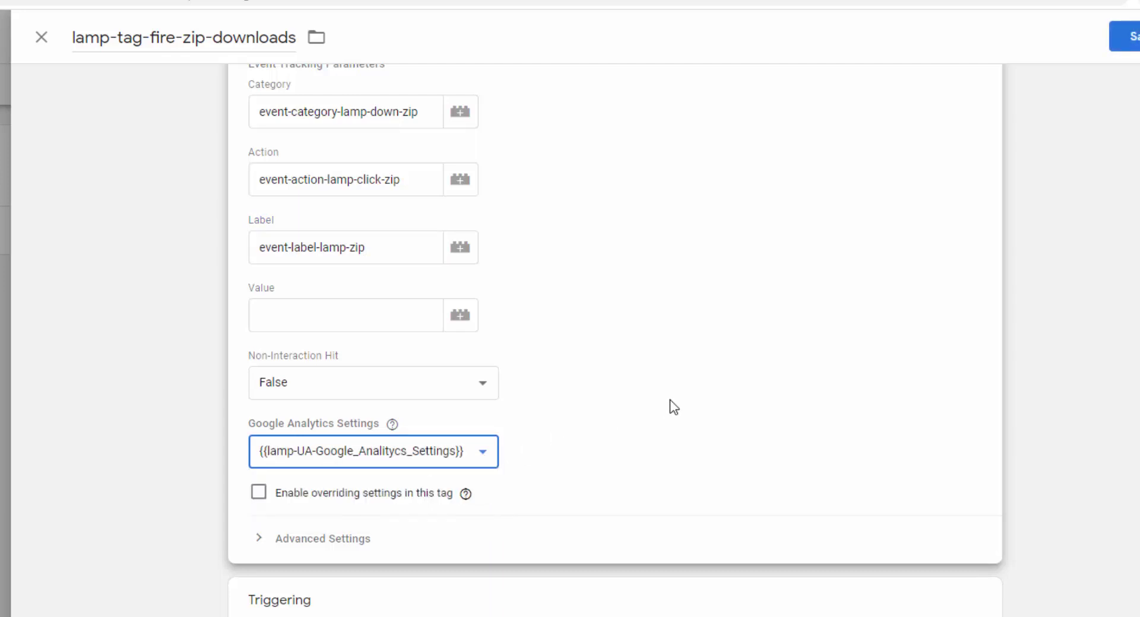
{"action": "scroll", "coordinate": [678, 398], "scroll_direction": "up", "scroll_amount": 4}
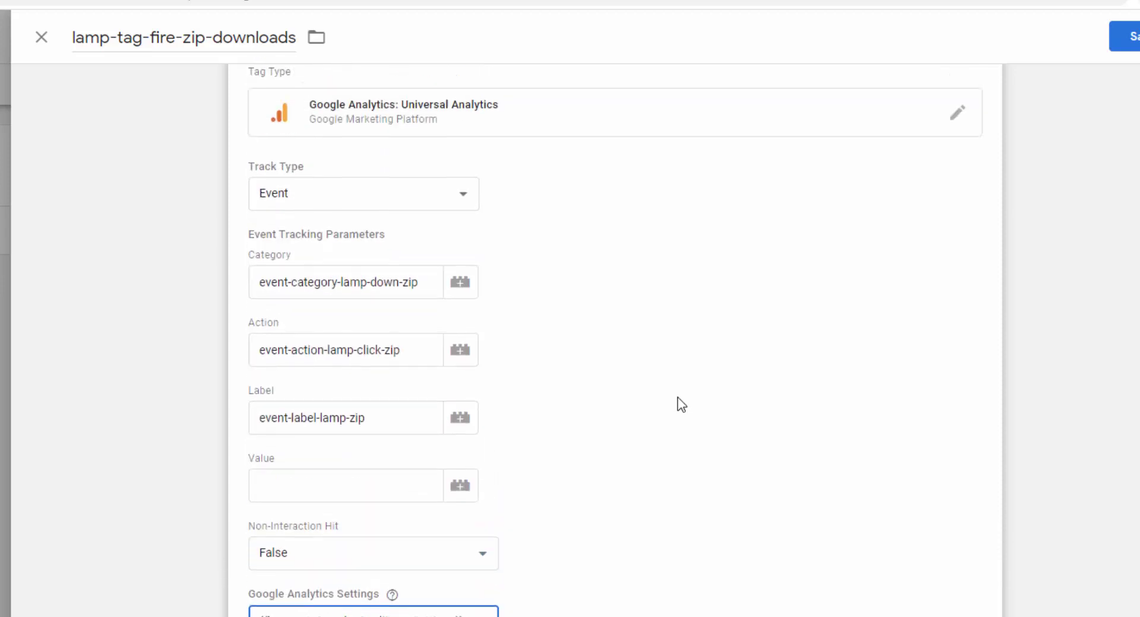
{"action": "scroll", "coordinate": [676, 398], "scroll_direction": "down", "scroll_amount": 4}
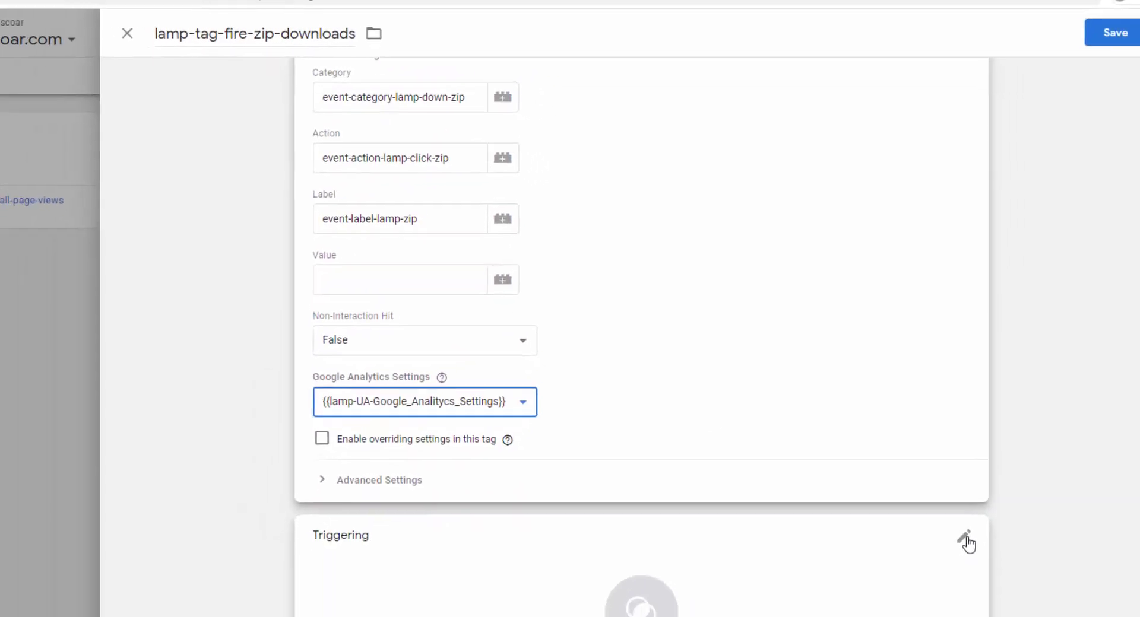
{"action": "left_click", "coordinate": [953, 469]}
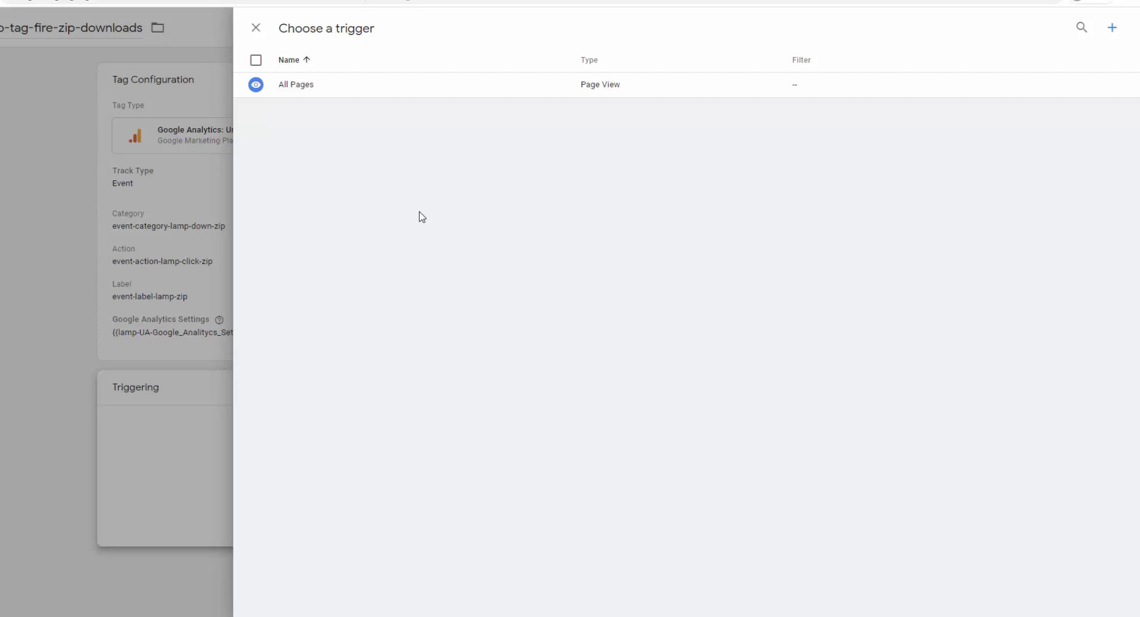
- Create a new trigger and name it lamp-trigger-listen-click-link-url-matches-regex, copied from the notes
{"action": "left_click", "coordinate": [1113, 31]}
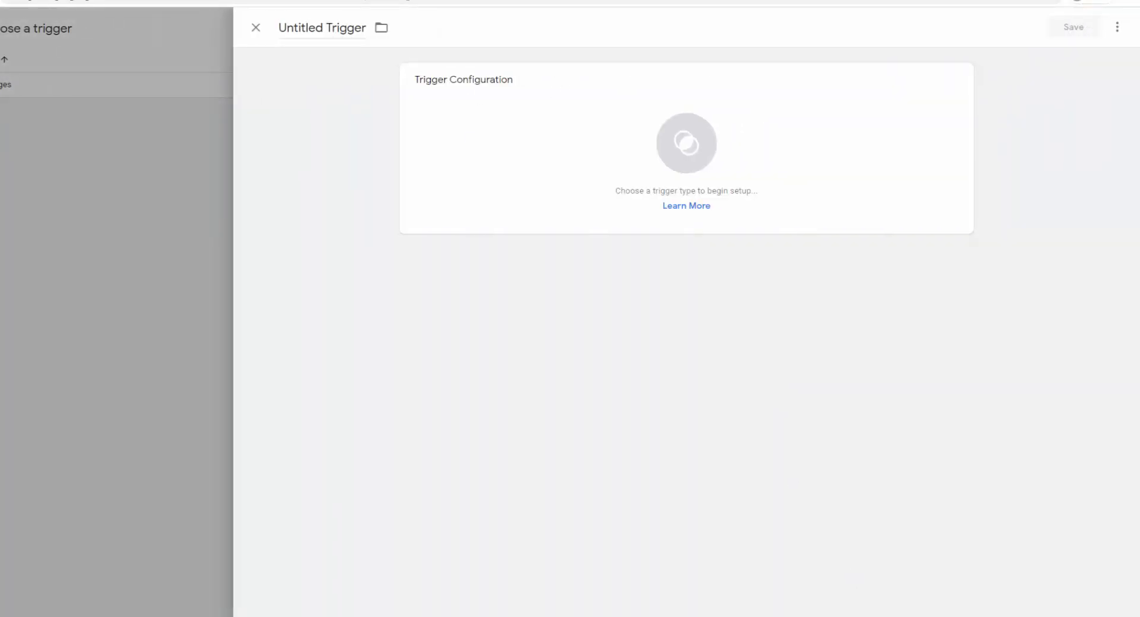
{"action": "key", "text": "alt+Tab"}
{"action": "left_click", "coordinate": [450, 283]}
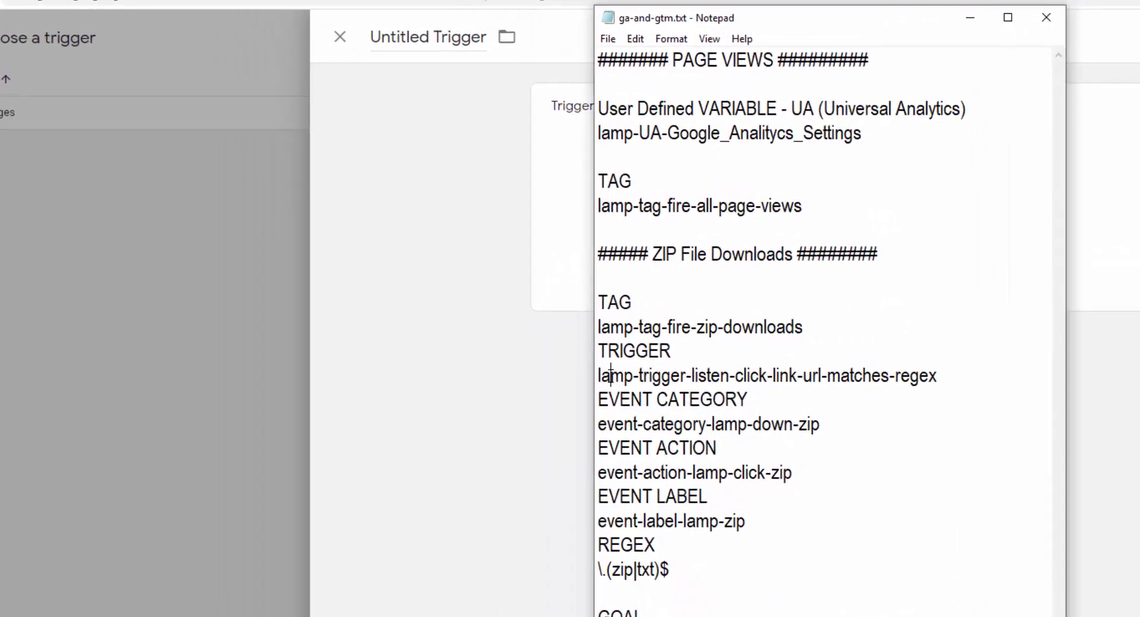
{"action": "left_click_drag", "start_coordinate": [450, 282], "coordinate": [517, 283]}
{"action": "left_click_drag", "start_coordinate": [697, 382], "coordinate": [960, 383]}
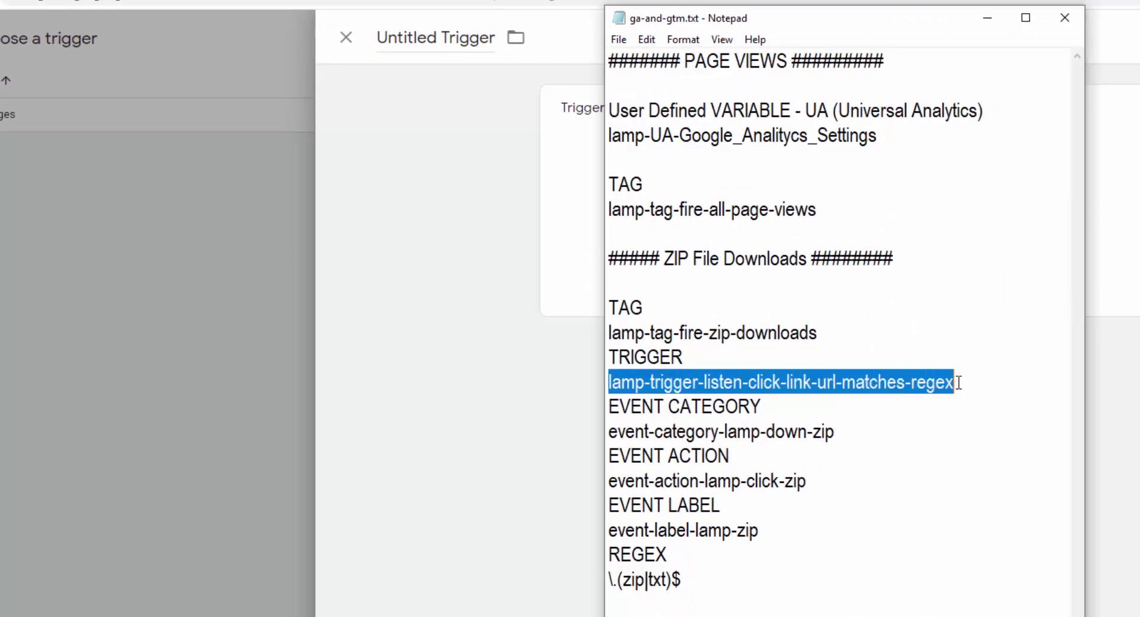
{"action": "right_click", "coordinate": [918, 383]}
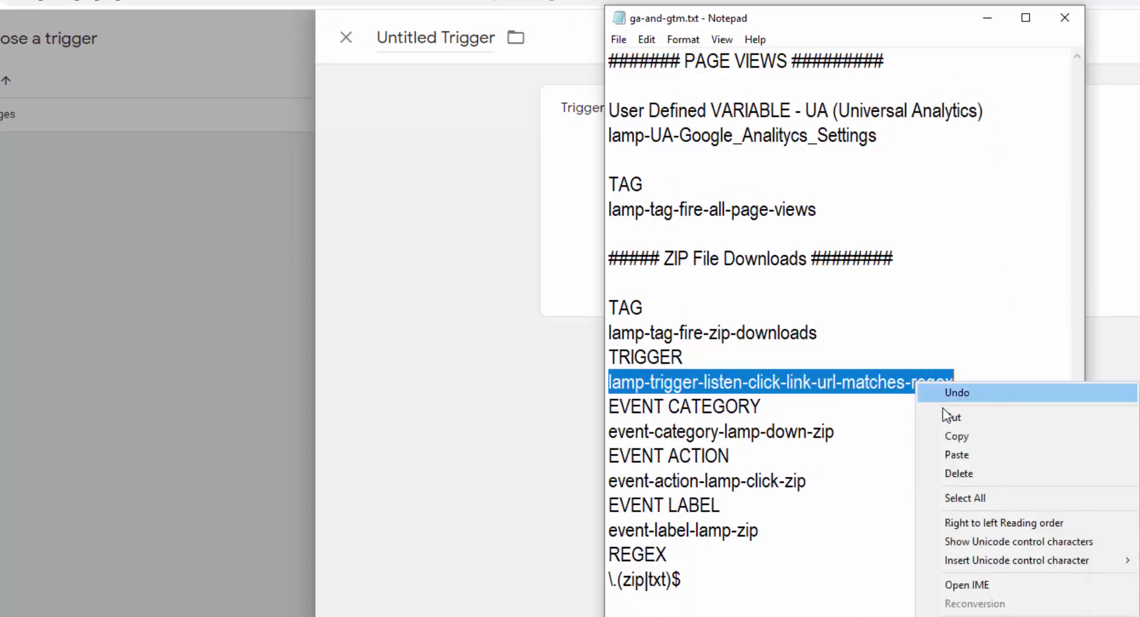
{"action": "left_click", "coordinate": [956, 436]}
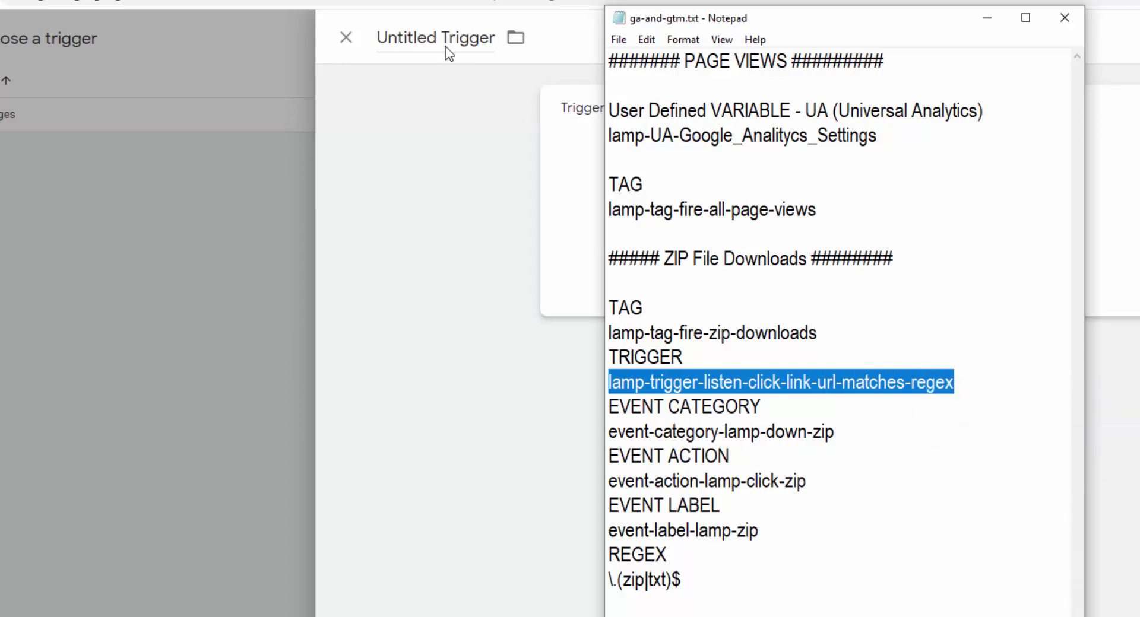
{"action": "left_click", "coordinate": [427, 38]}
{"action": "left_click_drag", "start_coordinate": [381, 38], "coordinate": [495, 40]}
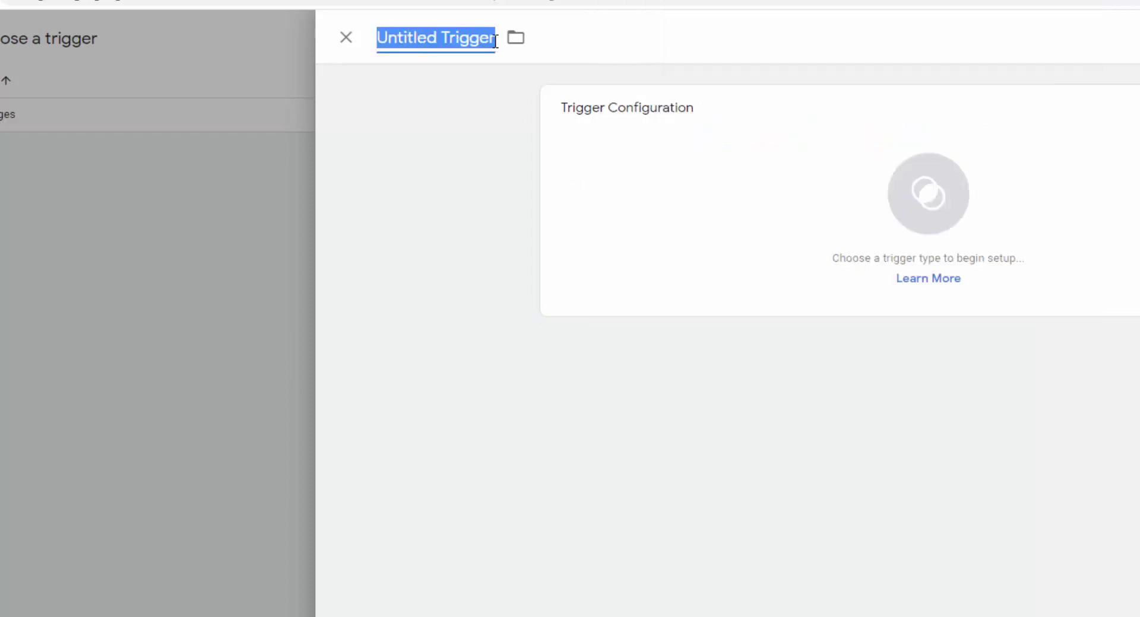
{"action": "key", "text": "ctrl+v"}
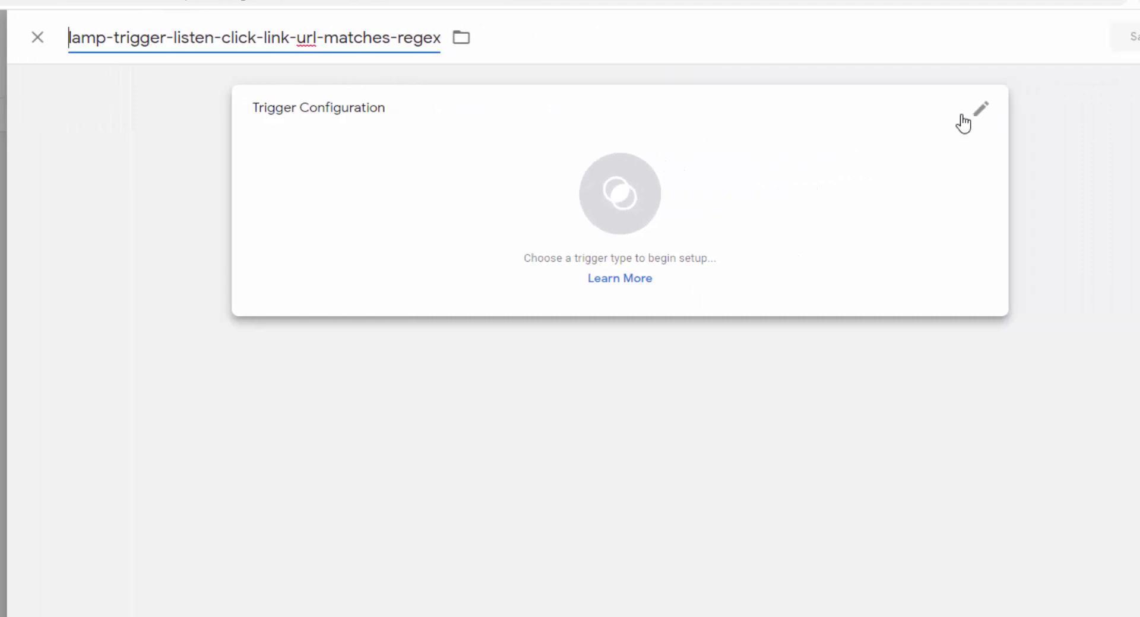
- Make it a Click - Just Links trigger on Some Link Clicks where Click URL matches RegEx
{"action": "left_click", "coordinate": [983, 112]}
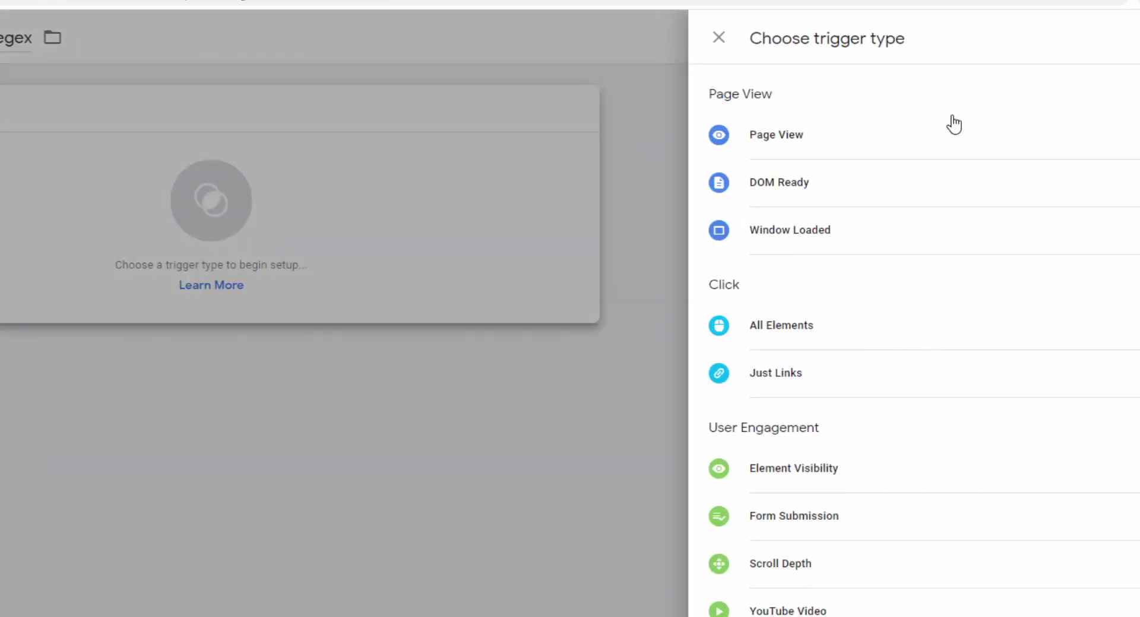
{"action": "left_click", "coordinate": [785, 380]}
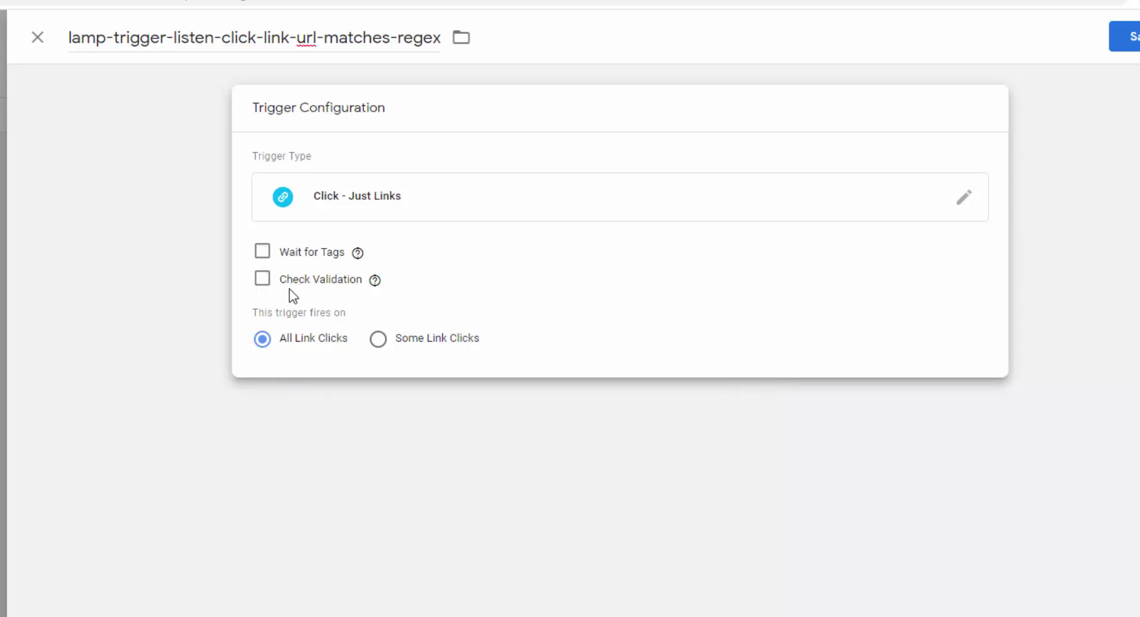
{"action": "left_click", "coordinate": [379, 340]}
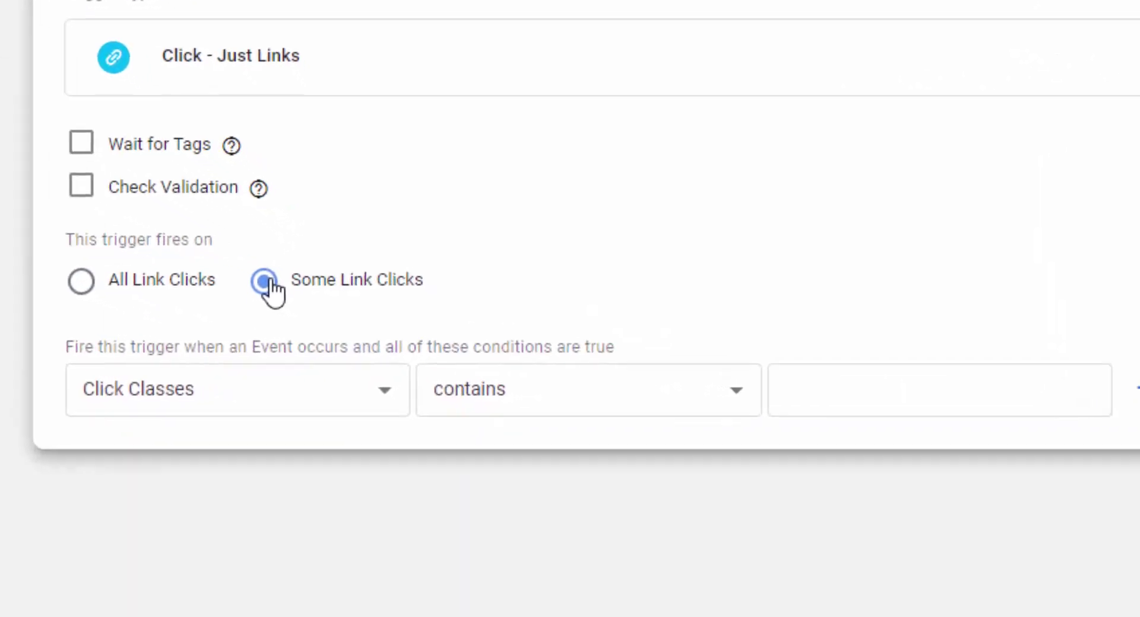
{"action": "left_click", "coordinate": [380, 393]}
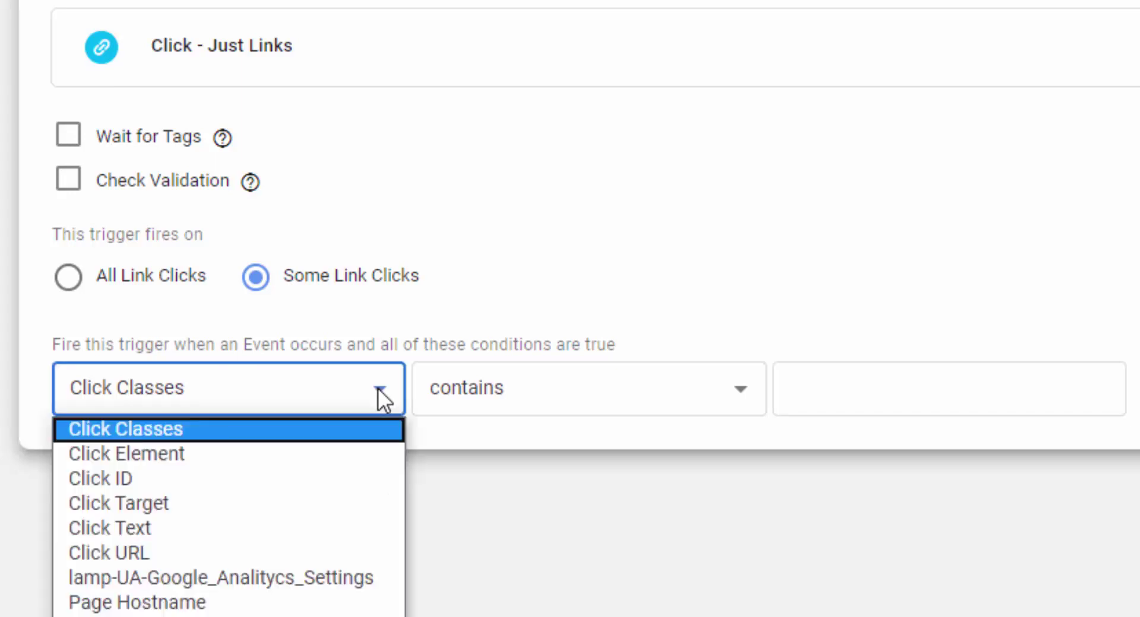
{"action": "left_click", "coordinate": [146, 553]}
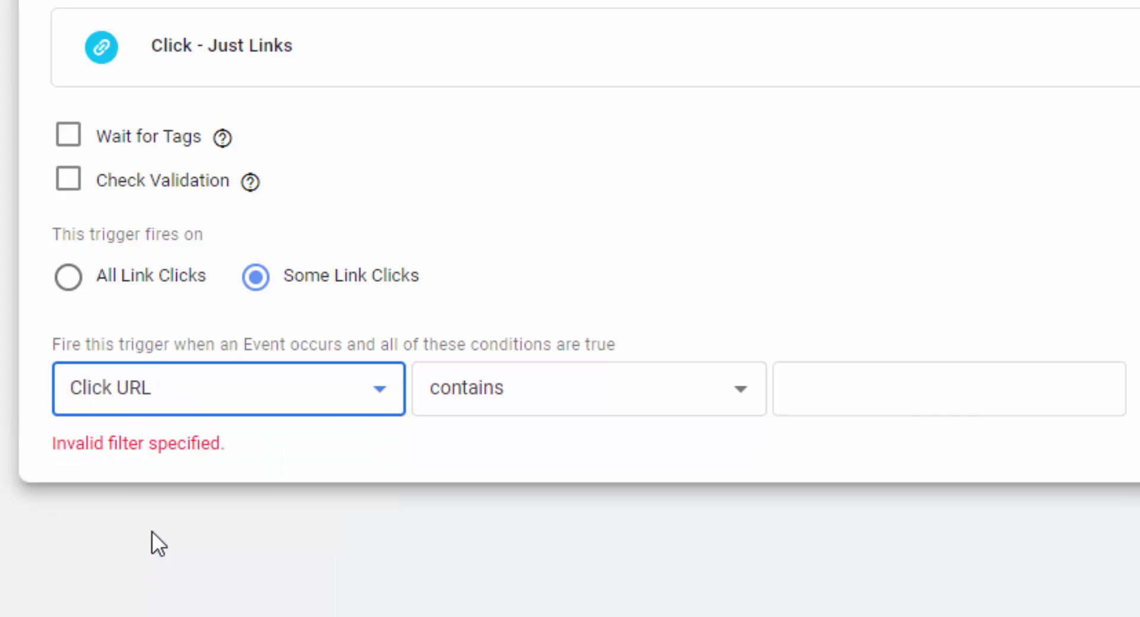
{"action": "left_click", "coordinate": [742, 390]}
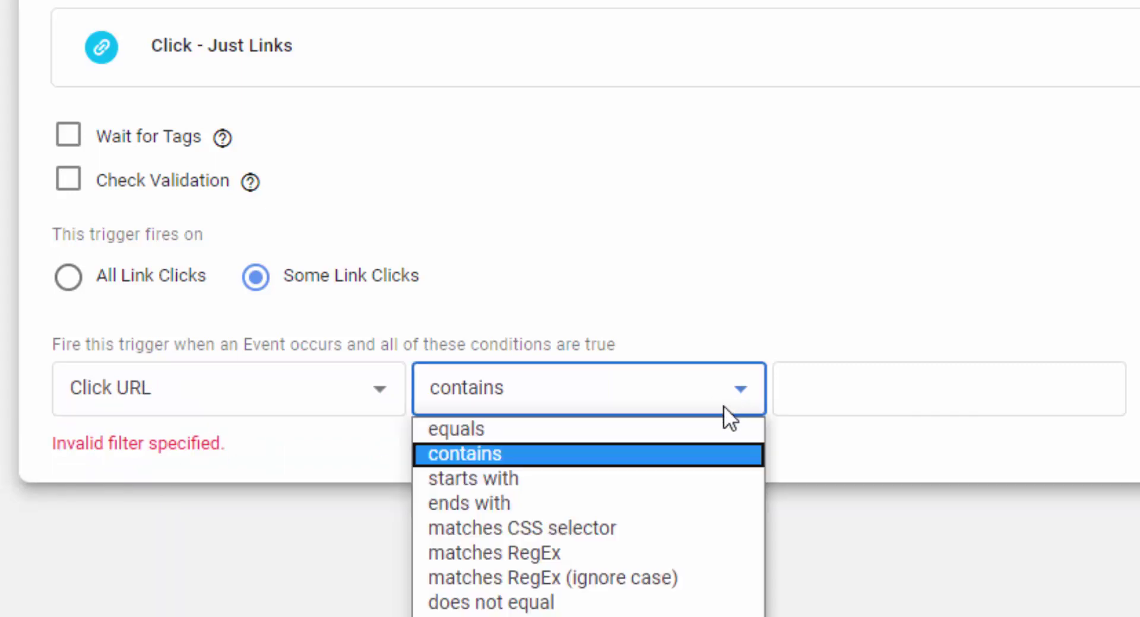
{"action": "left_click", "coordinate": [554, 552]}
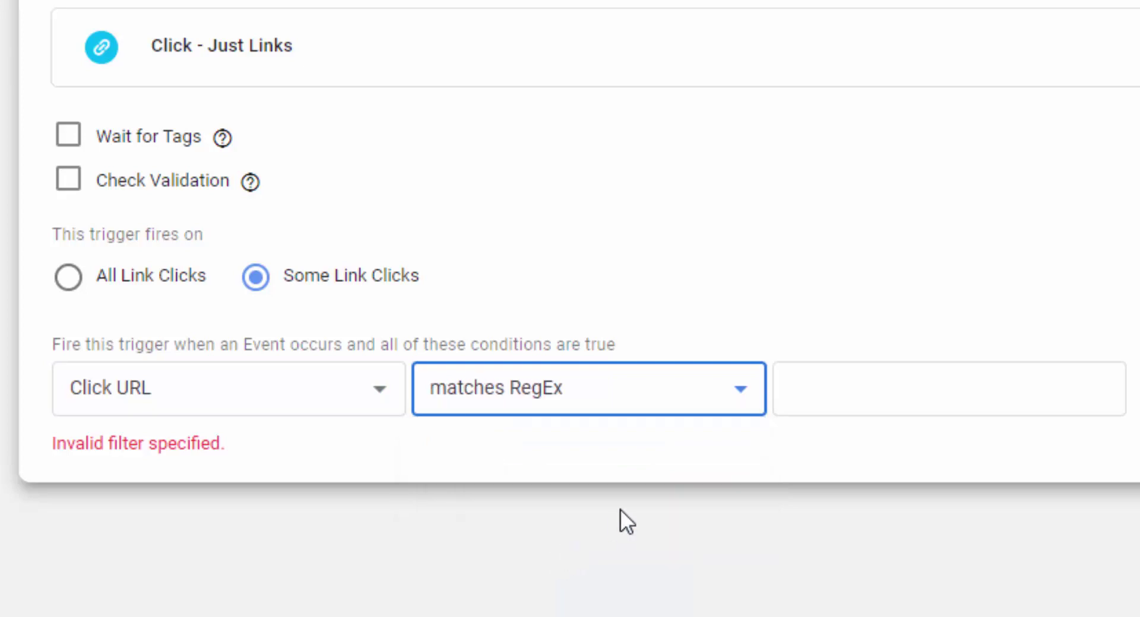
- Paste \.(zip|txt)$ from the notes as the condition value and save the trigger
{"action": "left_click", "coordinate": [826, 392]}
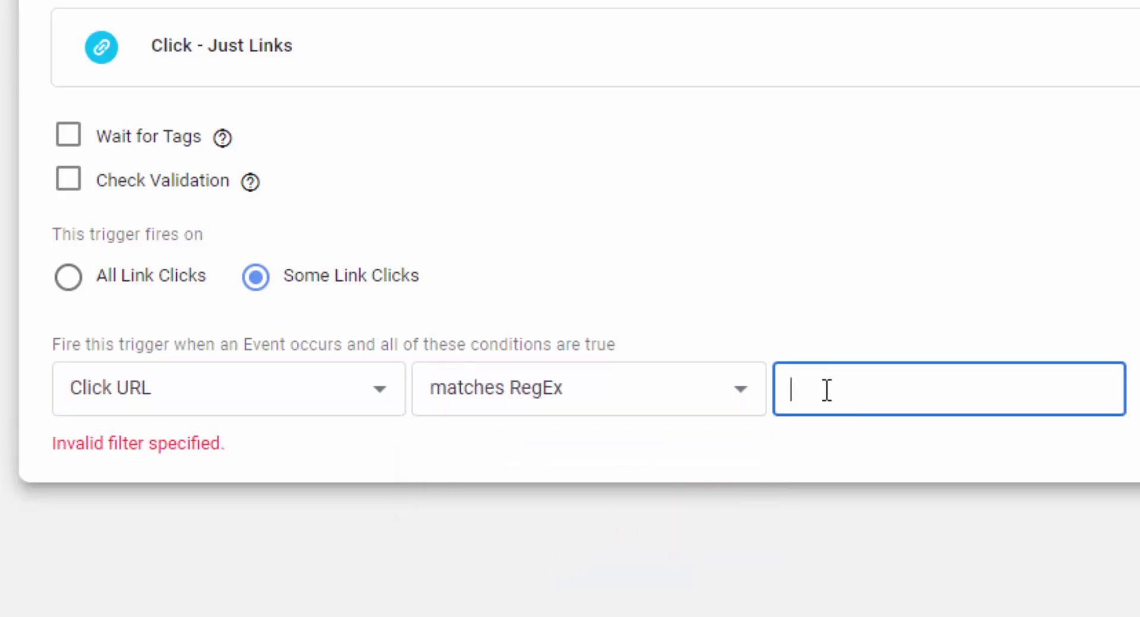
{"action": "key", "text": "alt+Tab"}
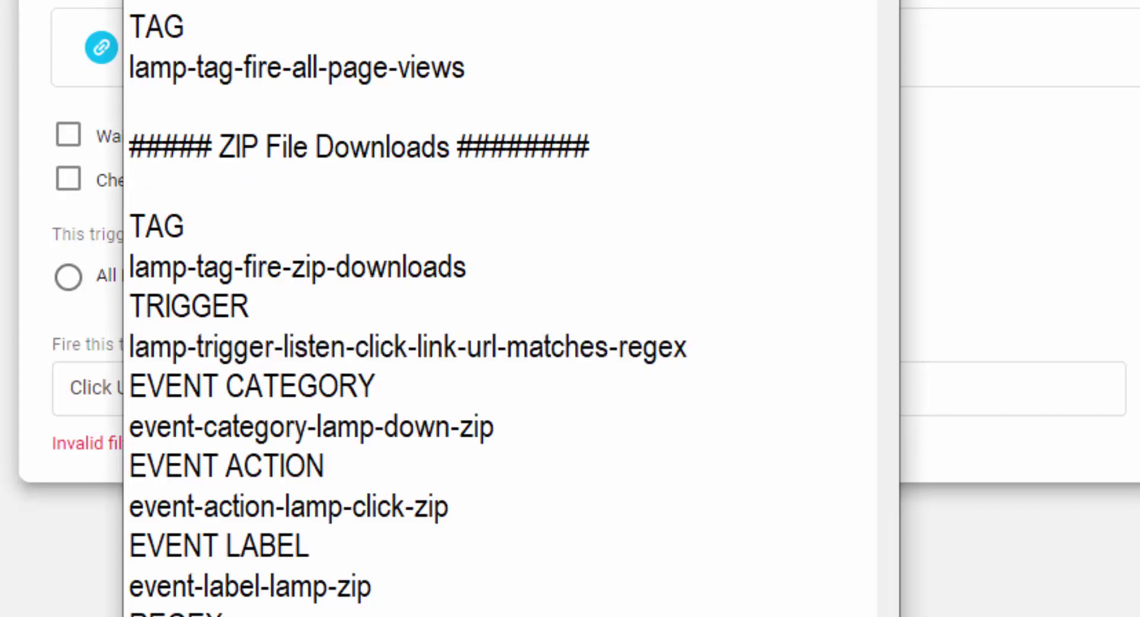
{"action": "right_click", "coordinate": [196, 244]}
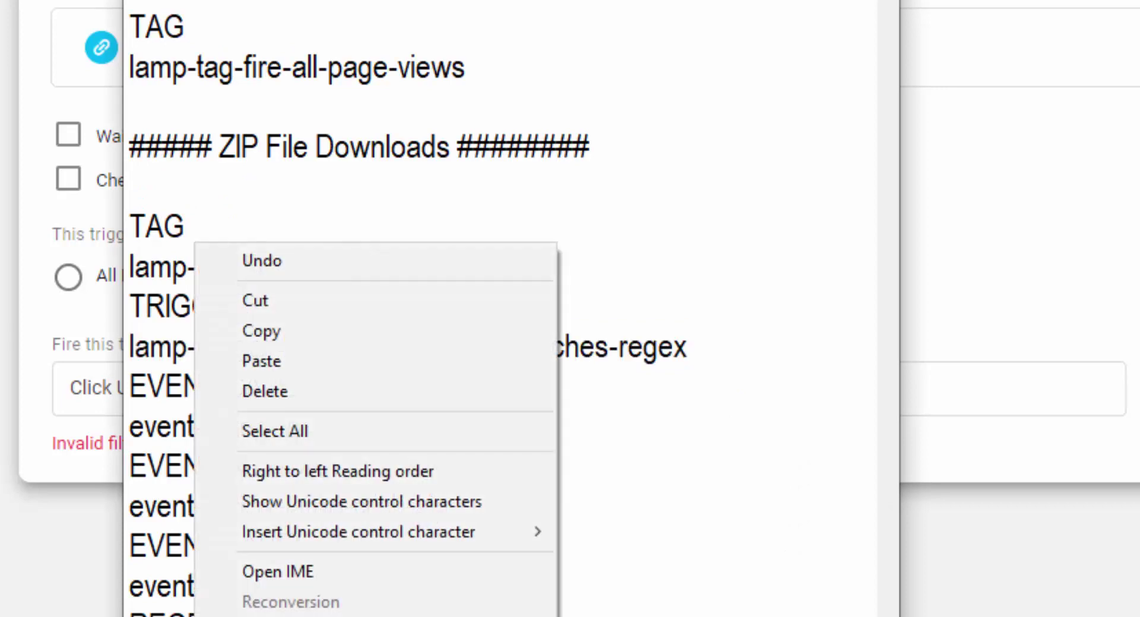
{"action": "left_click", "coordinate": [266, 333]}
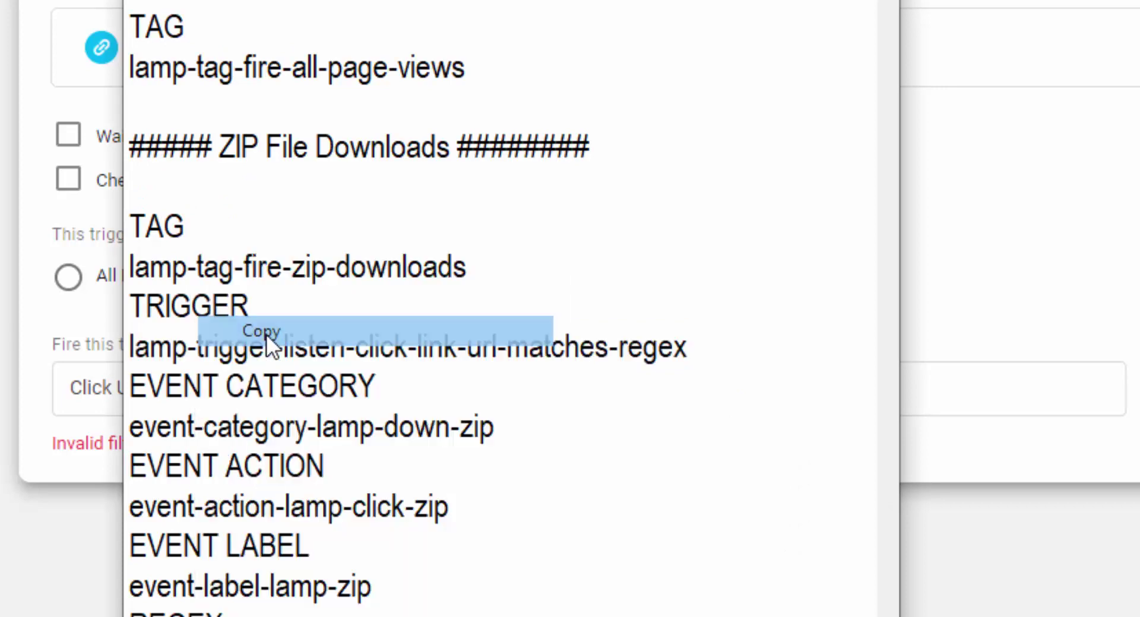
{"action": "left_click", "coordinate": [925, 378]}
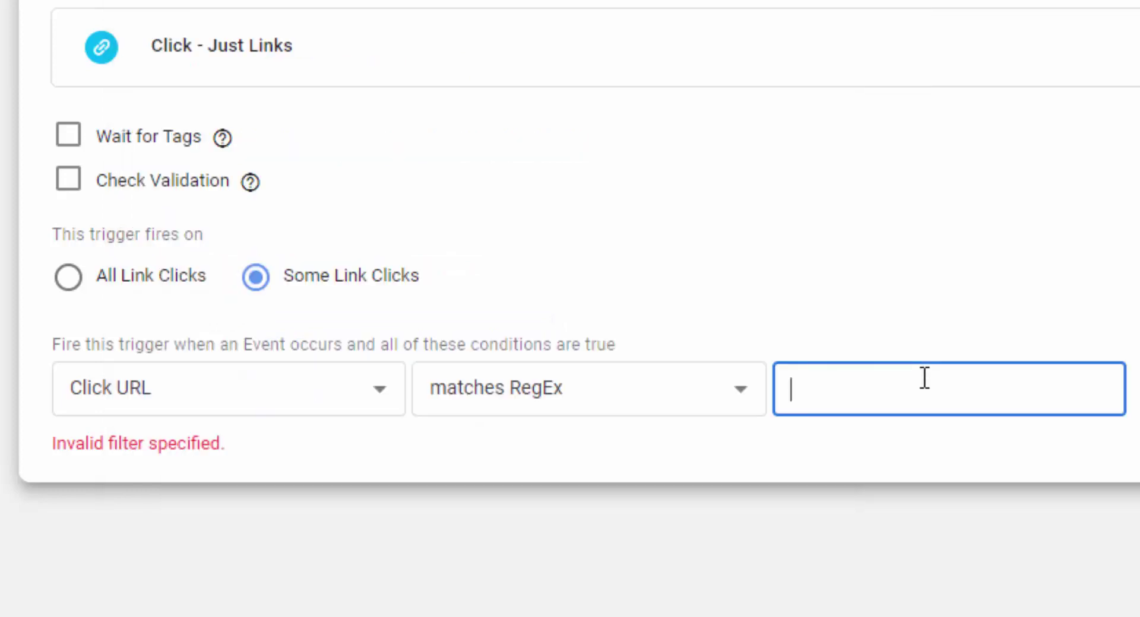
{"action": "key", "text": "ctrl+v"}
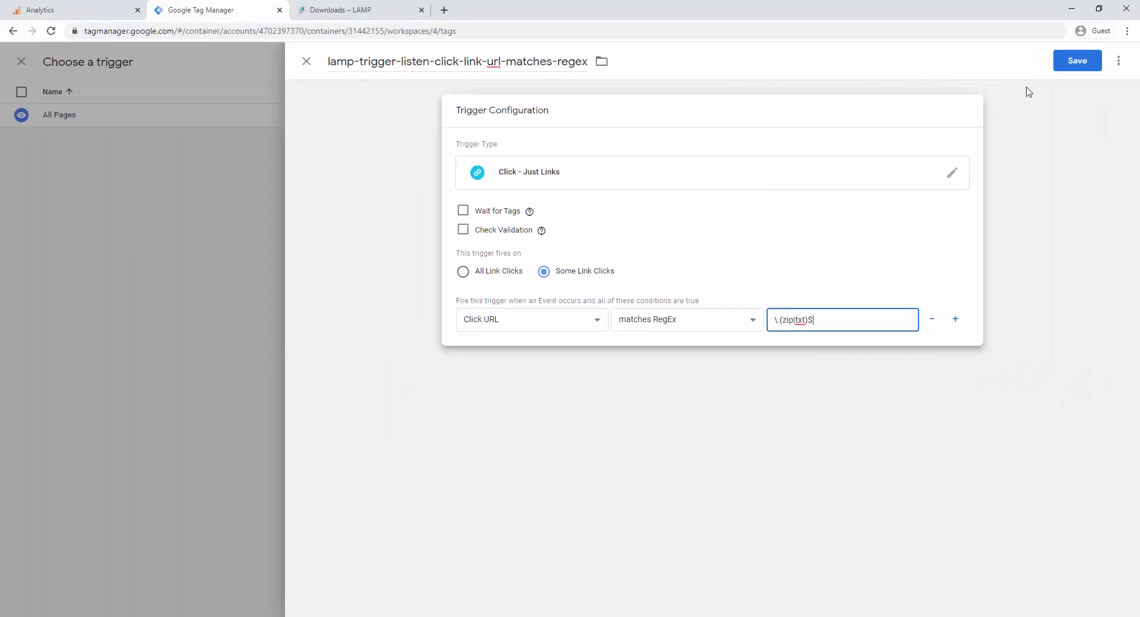
{"action": "left_click", "coordinate": [1075, 67]}
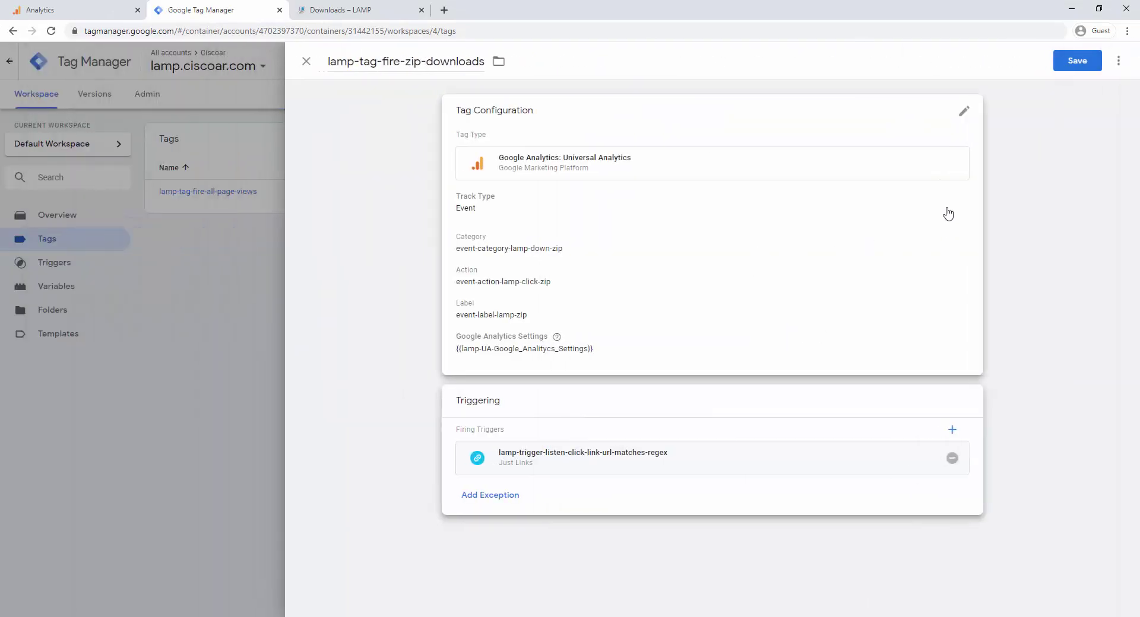
- Save the lamp-tag-fire-zip-downloads tag and check the Tags list against the notes
{"action": "left_click", "coordinate": [1066, 62]}
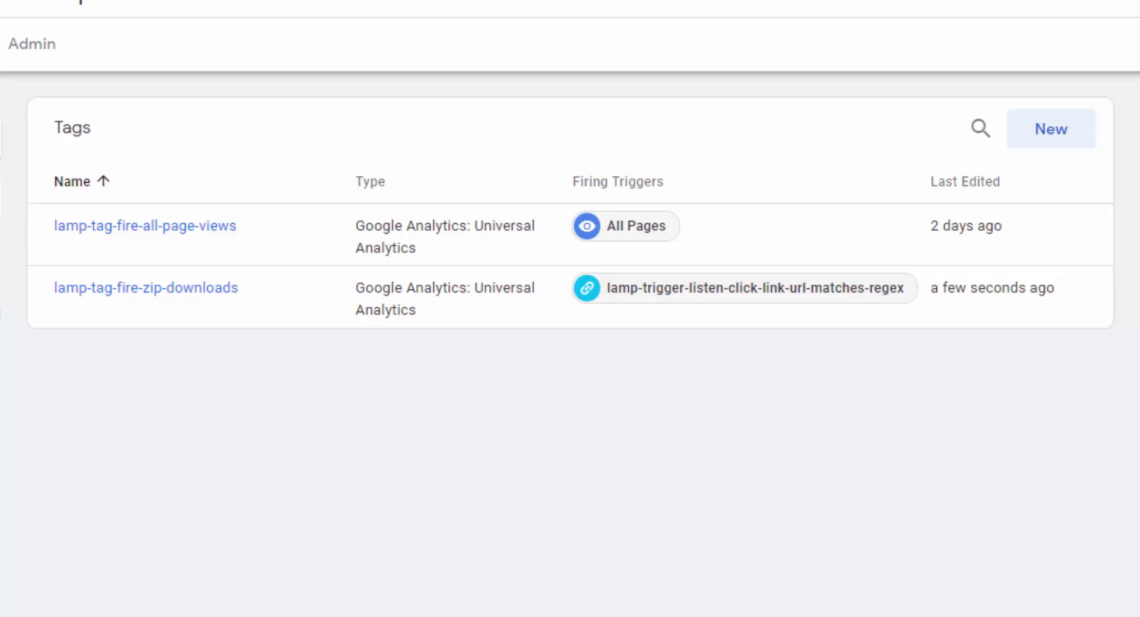
{"action": "key", "text": "alt+Tab"}
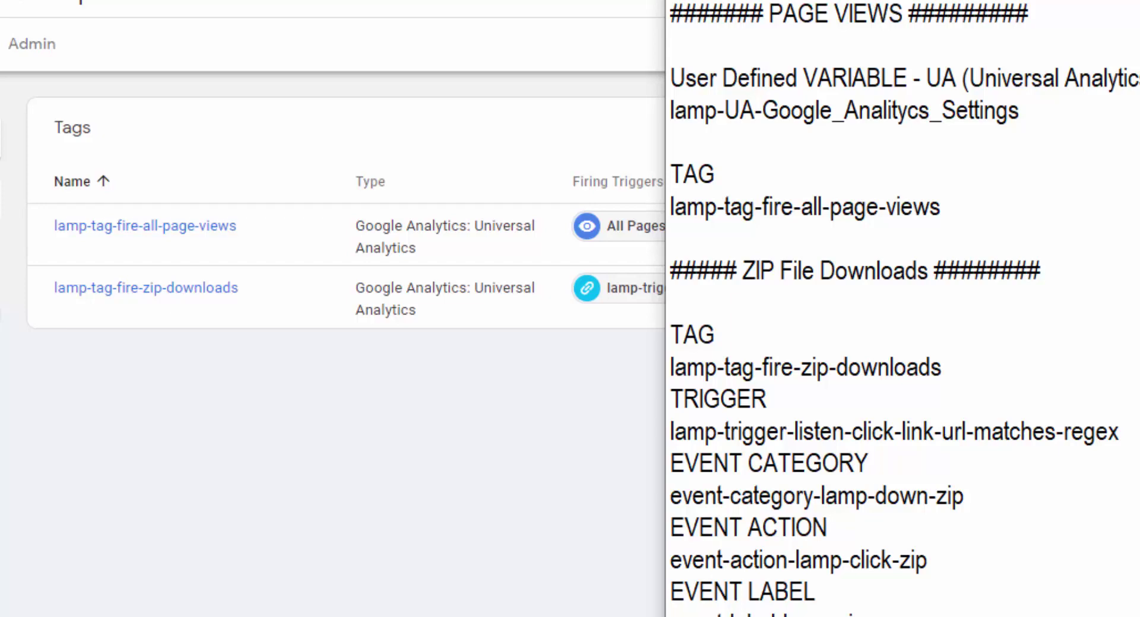
{"action": "key", "text": "super+Down"}
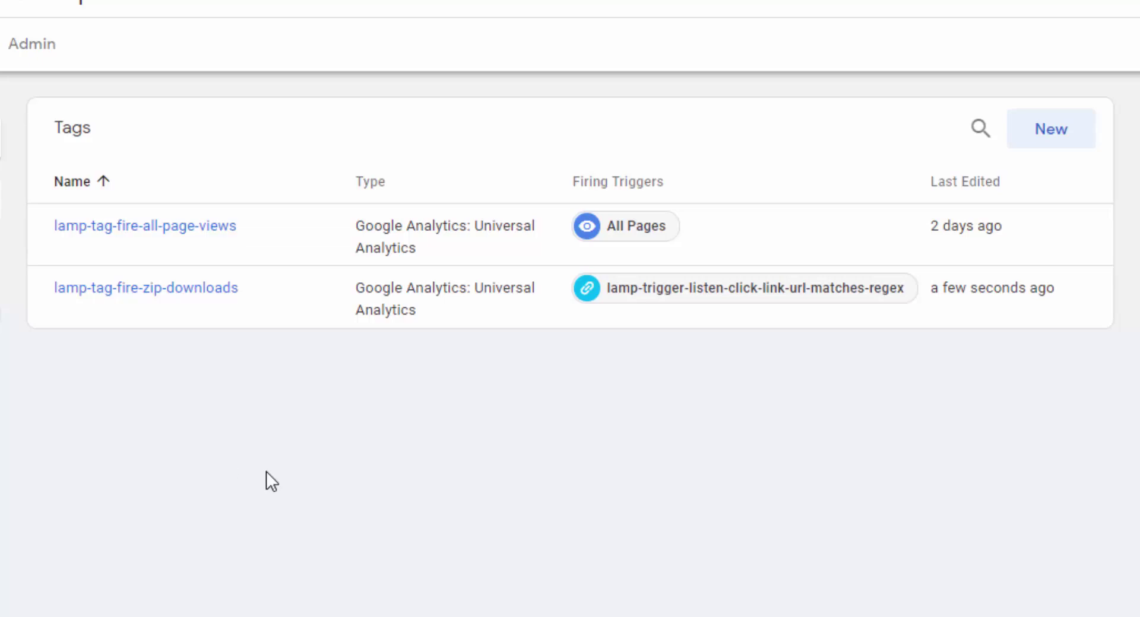
{"action": "left_click", "coordinate": [55, 263]}
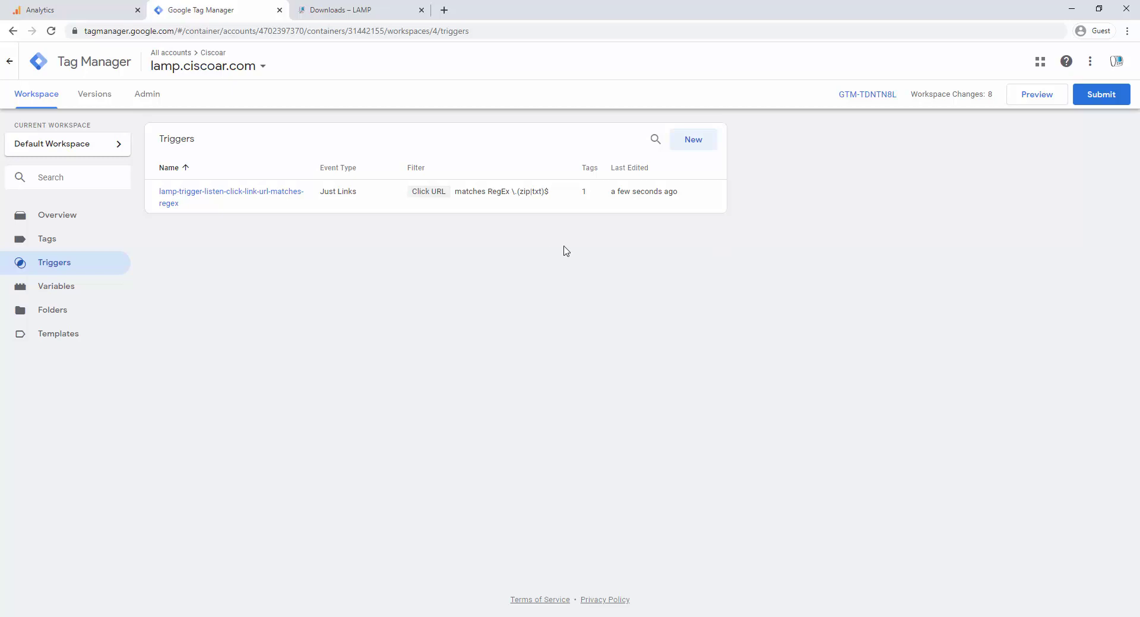
- Publish the workspace as version 'new tag to track downloads', reusing that text as the description
{"action": "left_click", "coordinate": [1101, 102]}
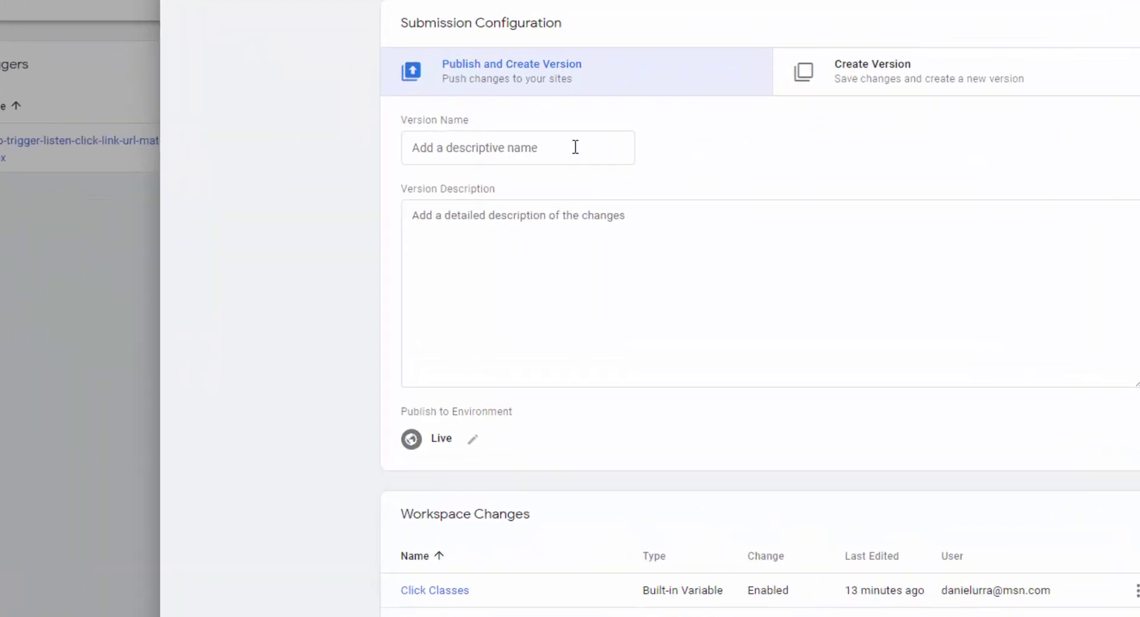
{"action": "left_click", "coordinate": [575, 147]}
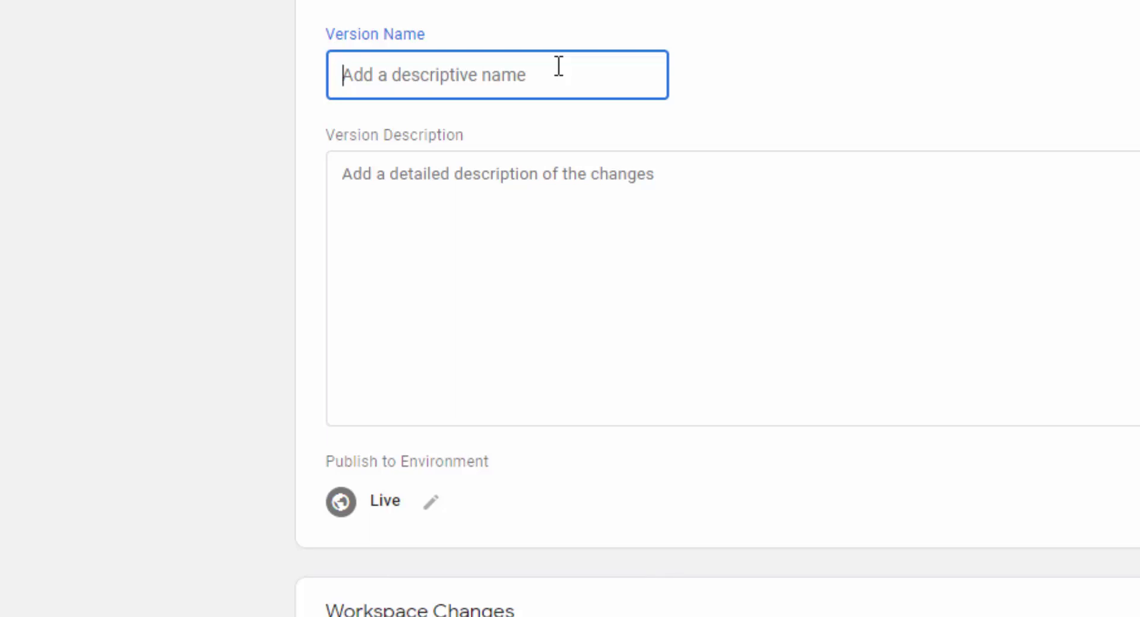
{"action": "type", "text": "new tag to track "}
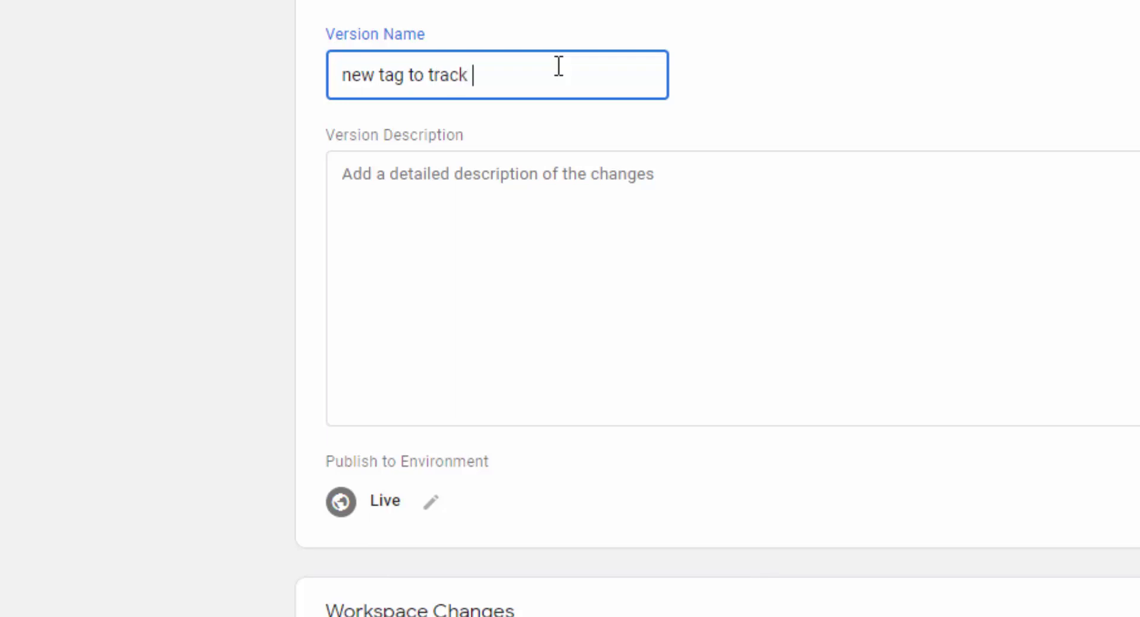
{"action": "type", "text": "downloads"}
{"action": "key", "text": "ctrl+a"}
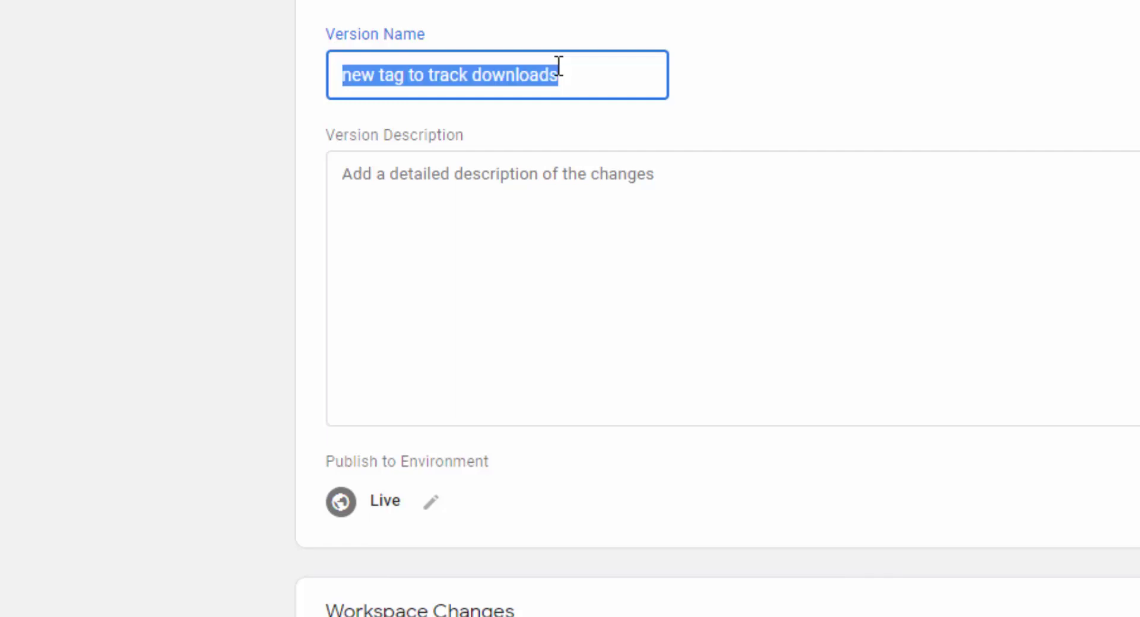
{"action": "key", "text": "Tab"}
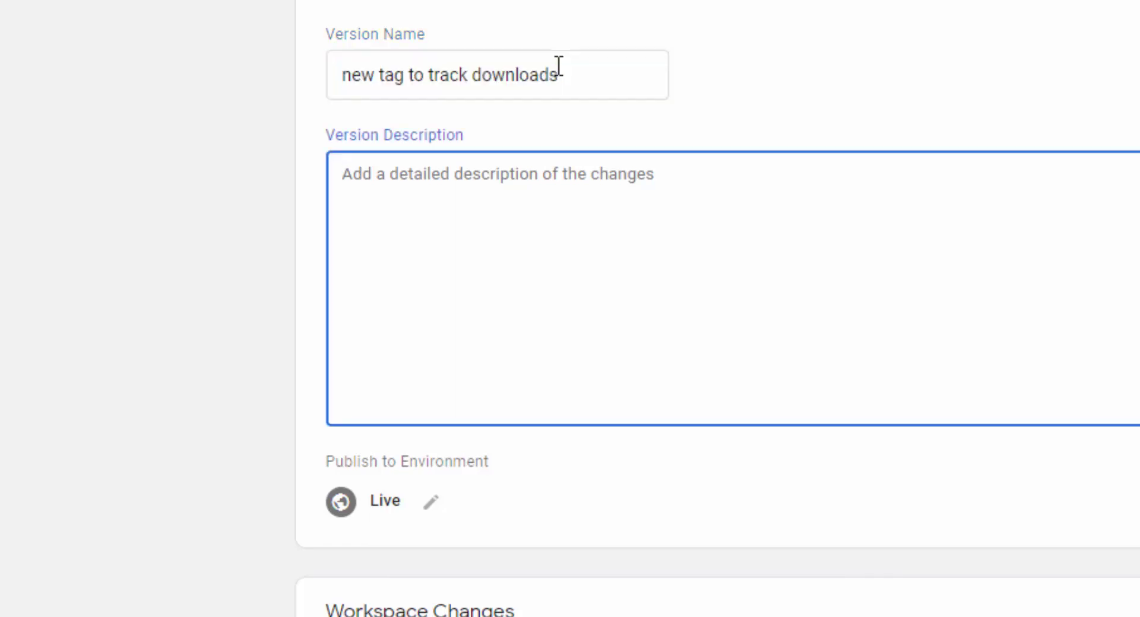
{"action": "key", "text": "ctrl+v"}
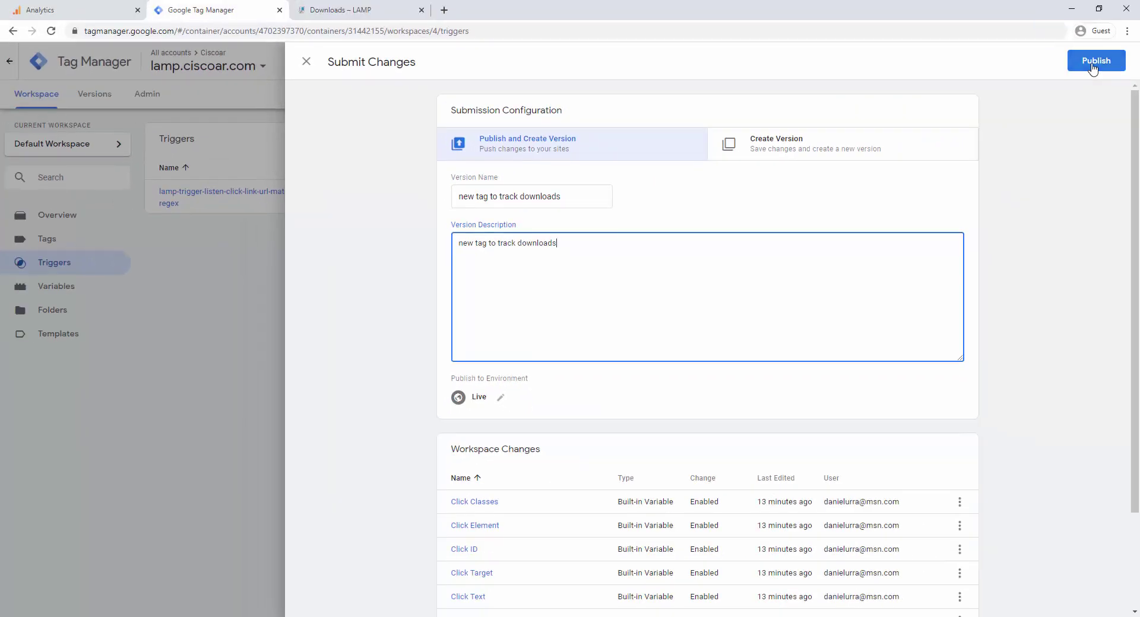
{"action": "left_click", "coordinate": [1093, 66]}
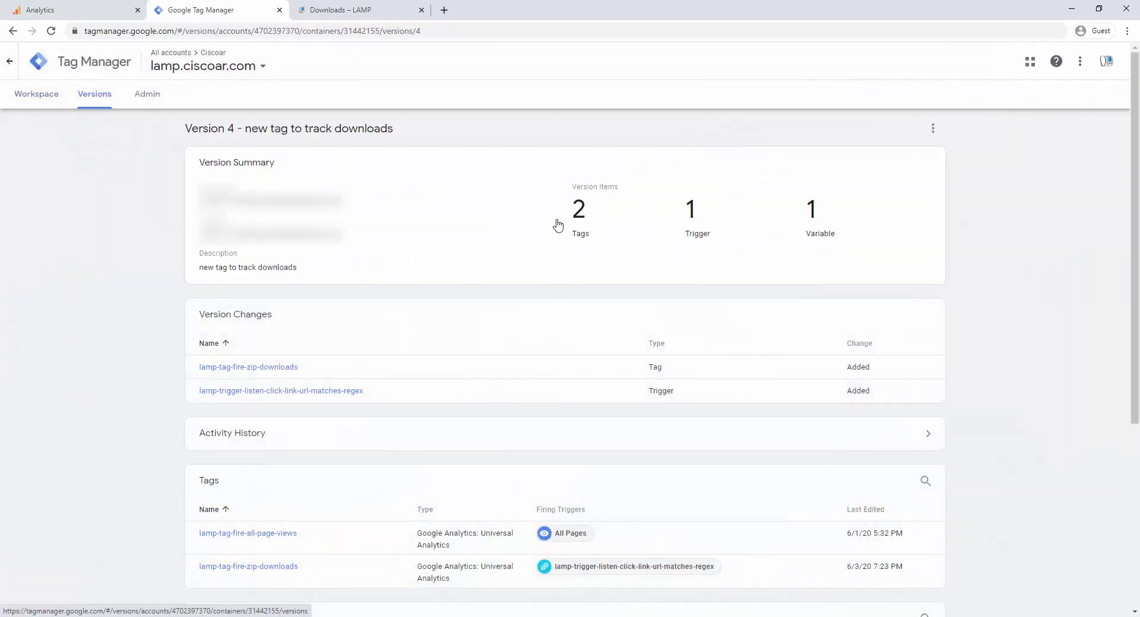
- Start Preview for the Default Workspace and switch to the 'Downloads – LAMP' browser tab
{"action": "left_click", "coordinate": [35, 96]}
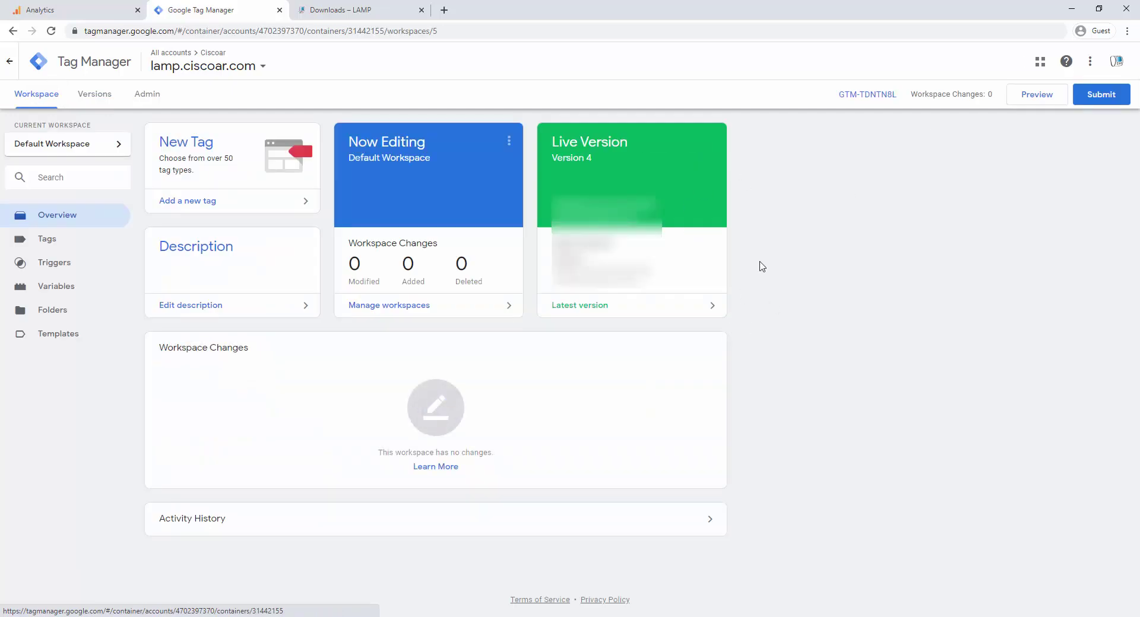
{"action": "left_click", "coordinate": [1036, 99]}
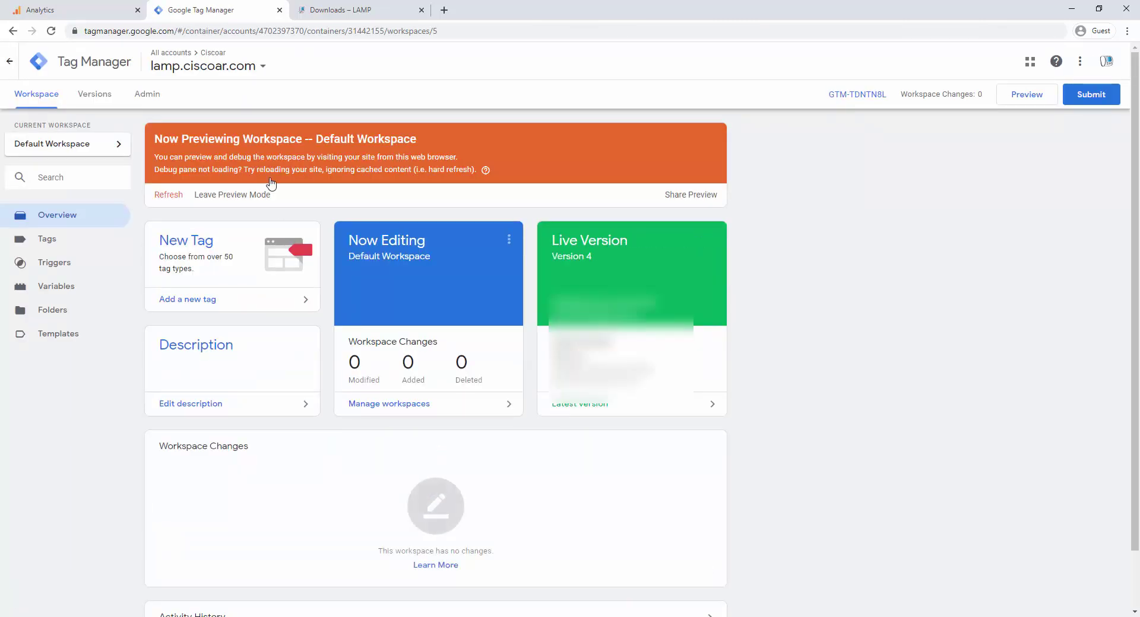
{"action": "left_click", "coordinate": [330, 14]}
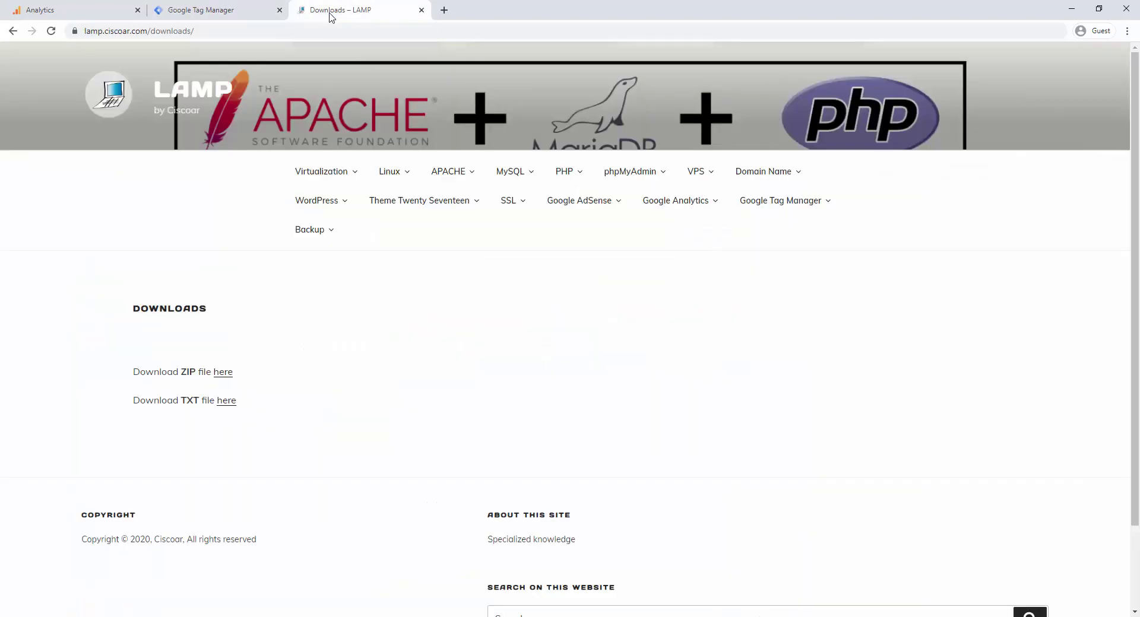
- Reload the Downloads page and scroll the debug pane to the Tags Fired / Not Fired summary
{"action": "left_click", "coordinate": [51, 31]}
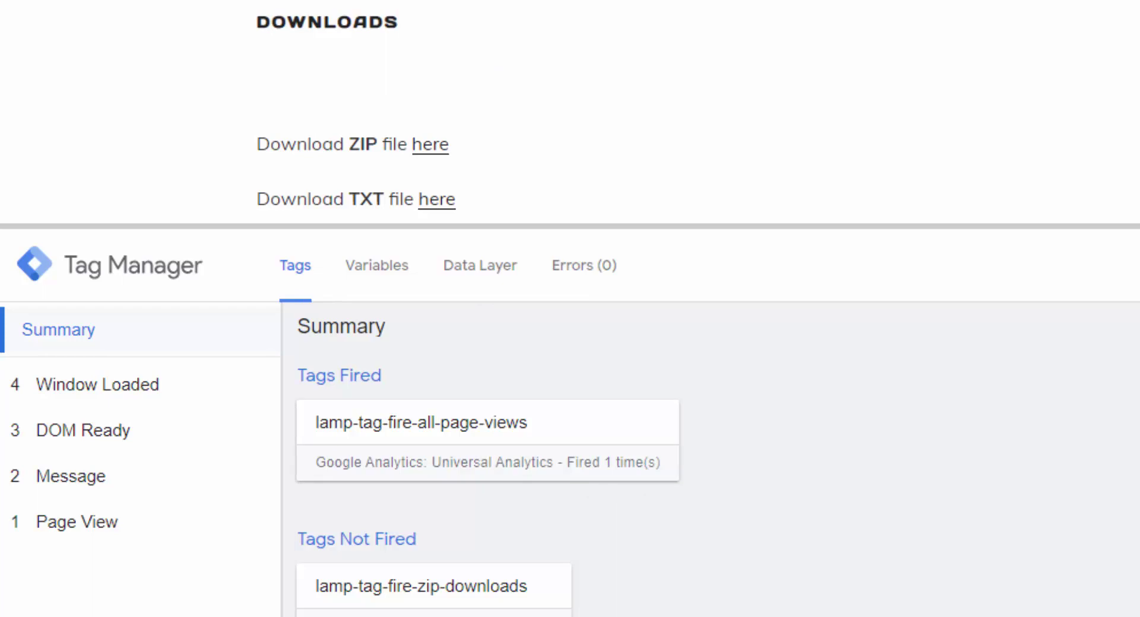
{"action": "key", "text": "F5"}
{"action": "scroll", "coordinate": [618, 107], "scroll_direction": "down", "scroll_amount": 3}
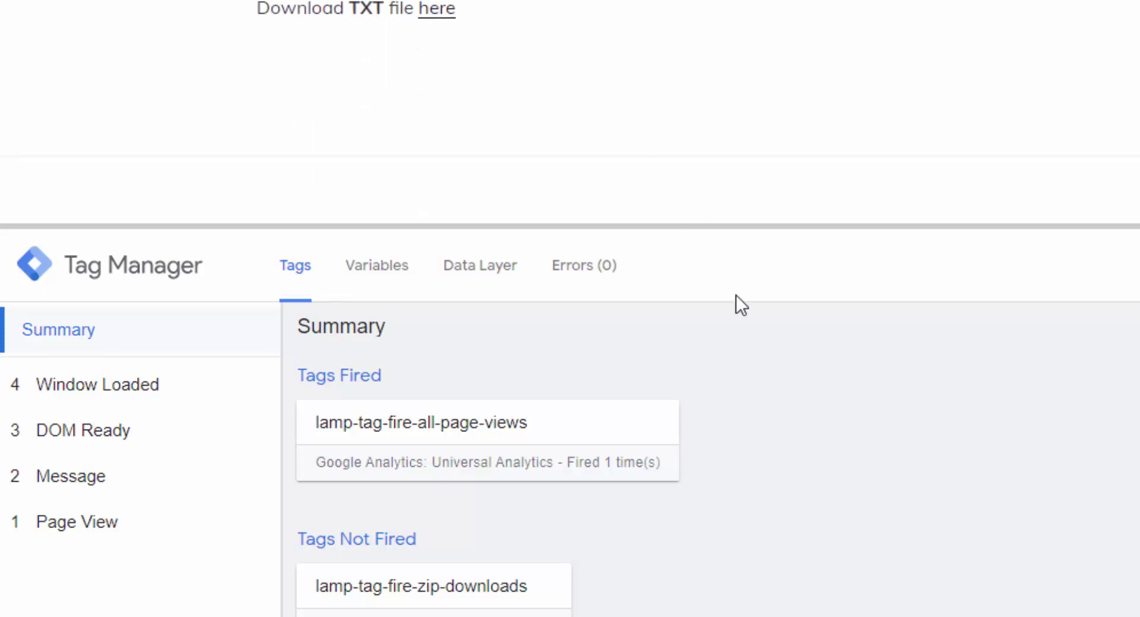
{"action": "scroll", "coordinate": [792, 386], "scroll_direction": "down", "scroll_amount": 1}
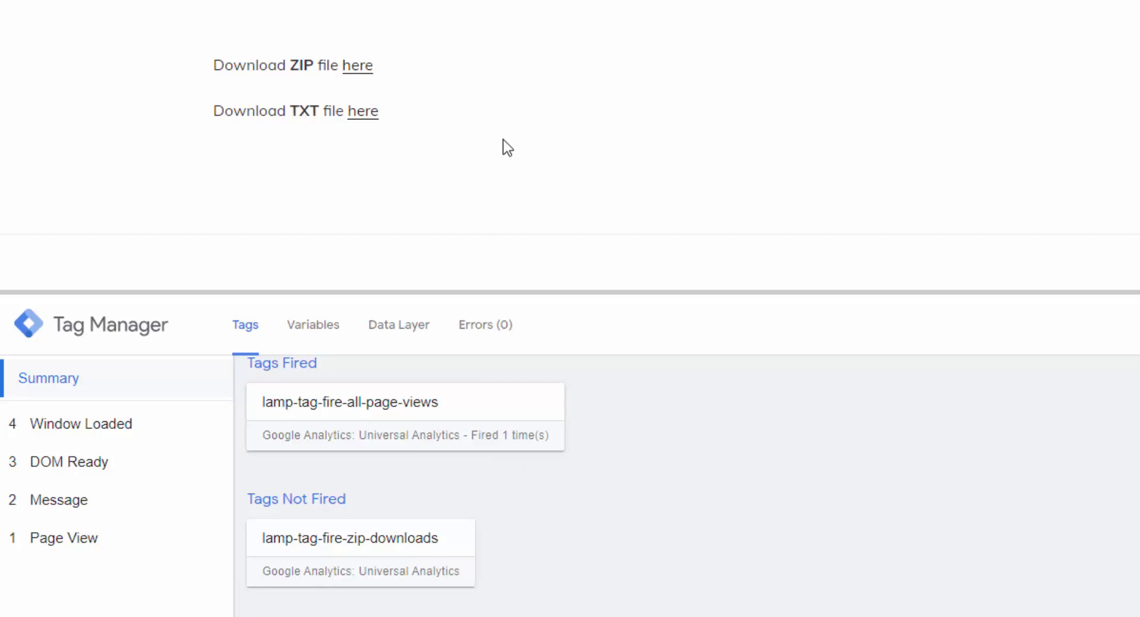
- Test the ZIP download link and the TXT link, then return to the Downloads page
{"action": "left_click", "coordinate": [355, 70]}
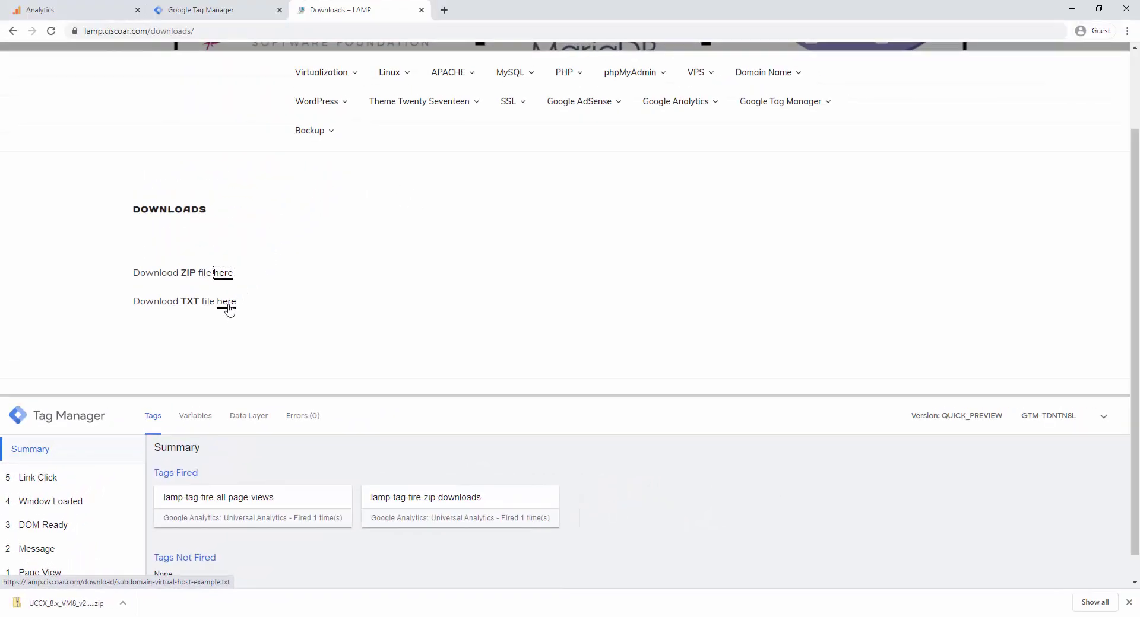
{"action": "left_click", "coordinate": [228, 306]}
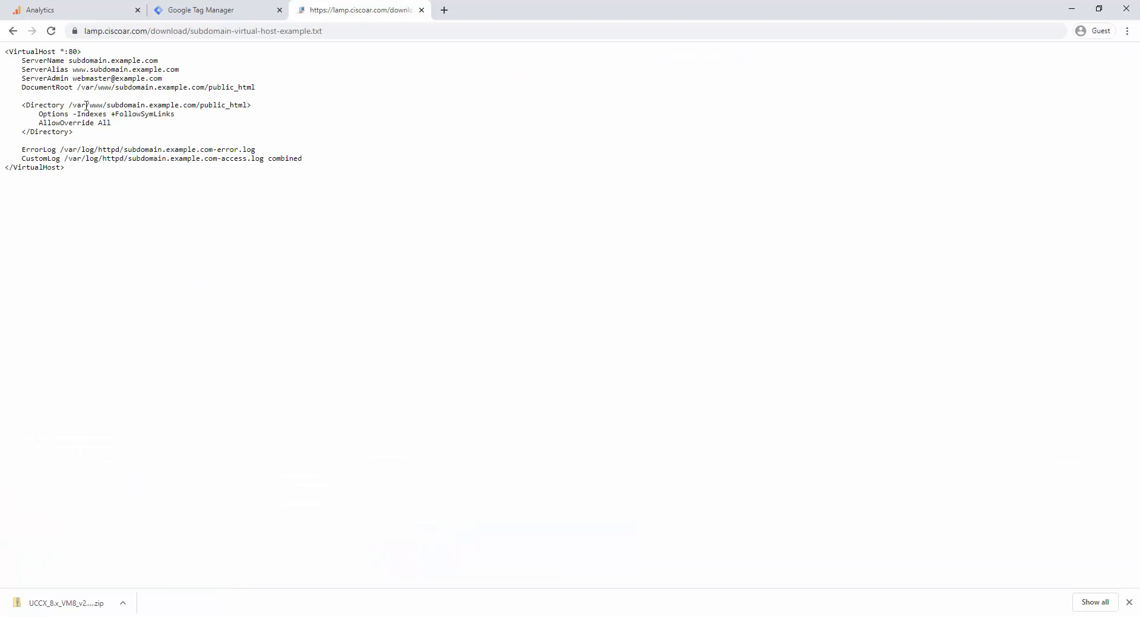
{"action": "left_click", "coordinate": [15, 32]}
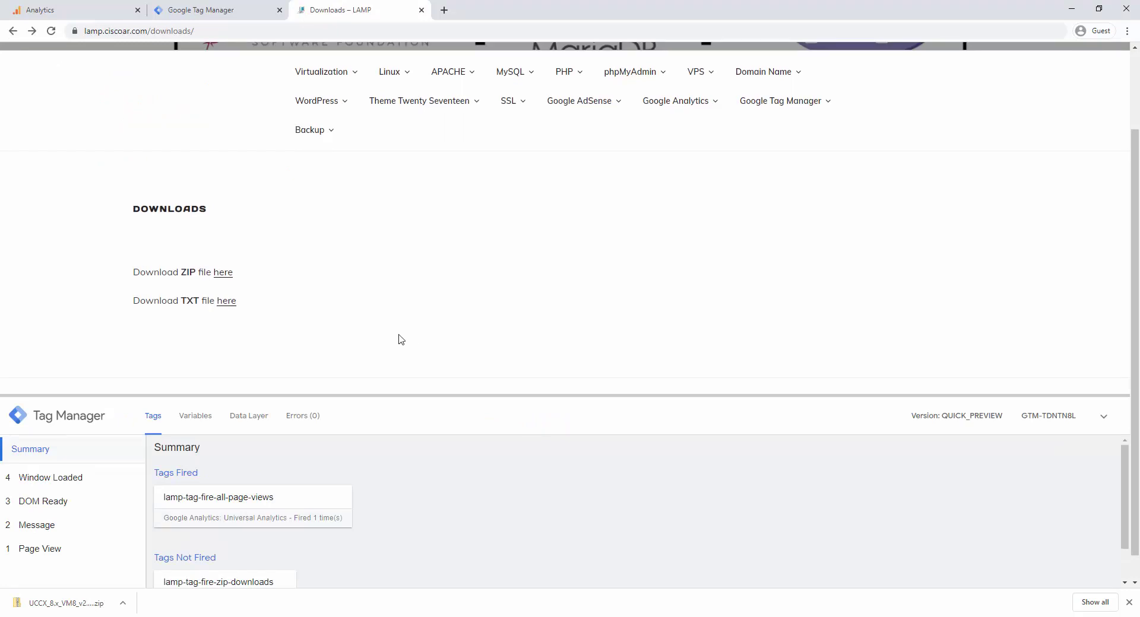
{"action": "scroll", "coordinate": [397, 339], "scroll_direction": "down", "scroll_amount": 1}
{"action": "scroll", "coordinate": [296, 330], "scroll_direction": "up", "scroll_amount": 1}
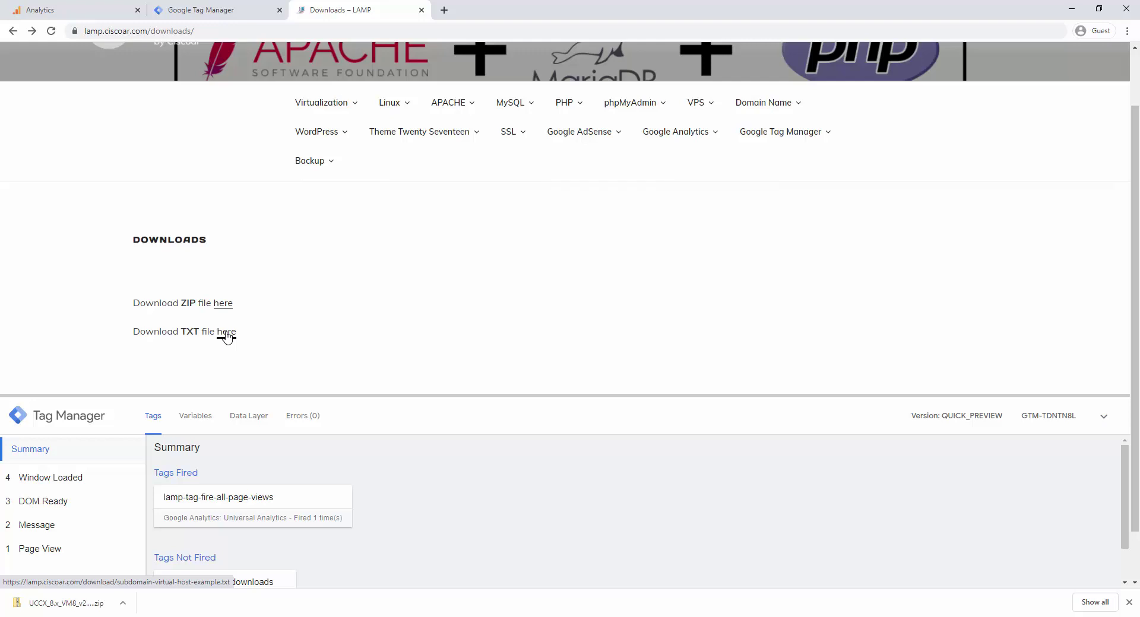
- Ctrl+click the TXT link, view the file, check the debug pane, then move to Analytics
{"action": "left_click", "coordinate": [227, 334]}
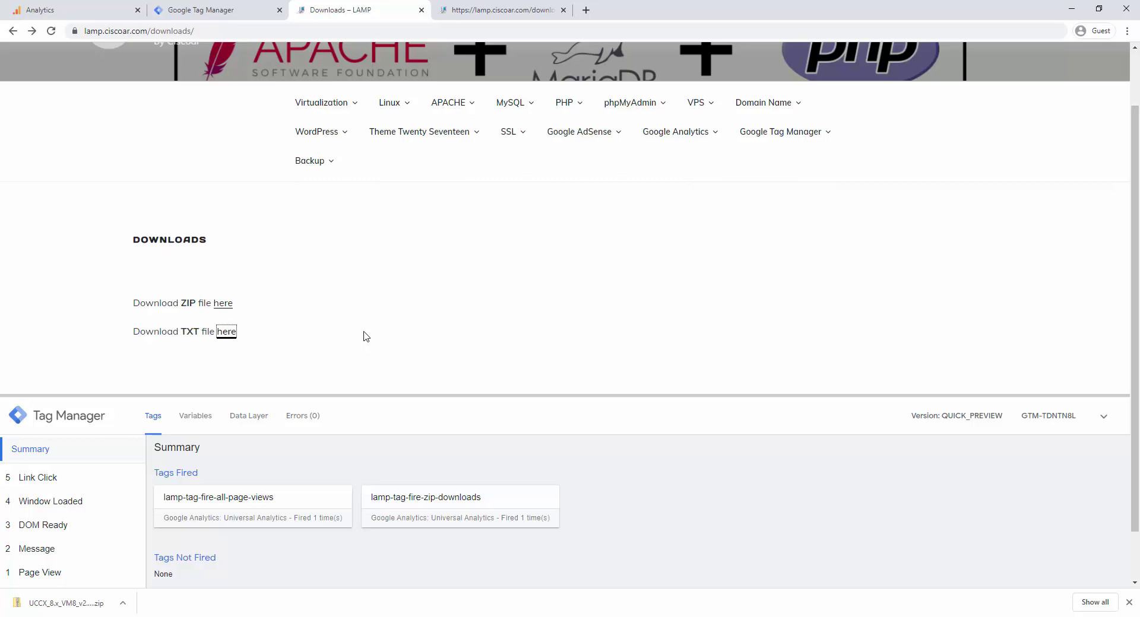
{"action": "left_click", "coordinate": [494, 13]}
{"action": "left_click", "coordinate": [354, 13]}
{"action": "left_click", "coordinate": [69, 16]}
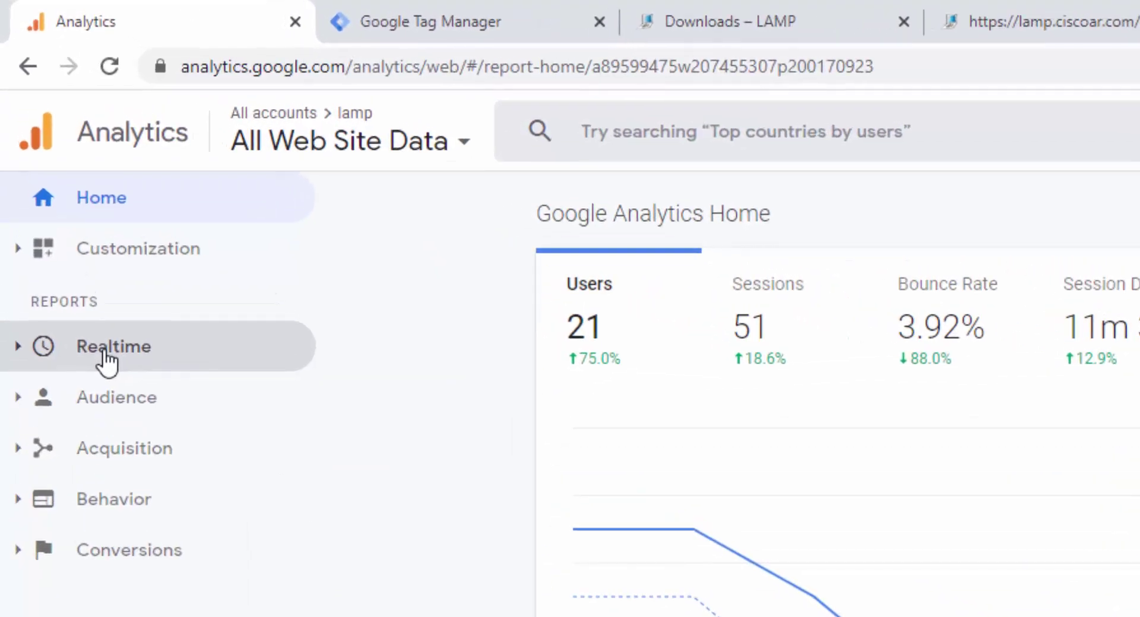
- Open Realtime > Events to see event-category-lamp-down-zip with action event-action-lamp-click-zip
{"action": "left_click", "coordinate": [105, 352]}
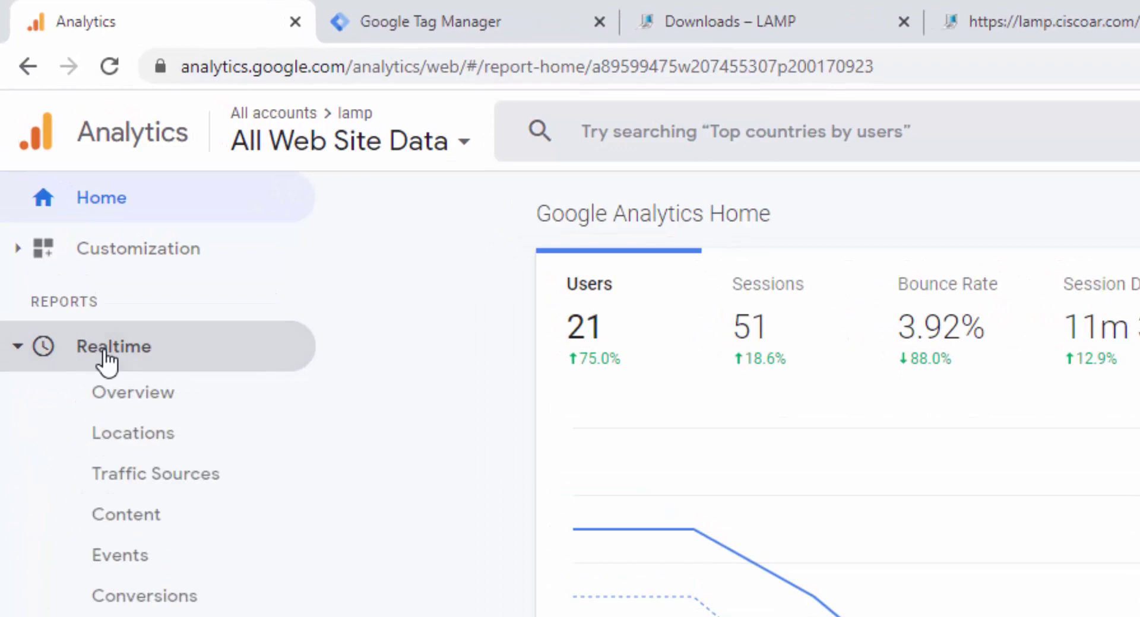
{"action": "left_click", "coordinate": [157, 396]}
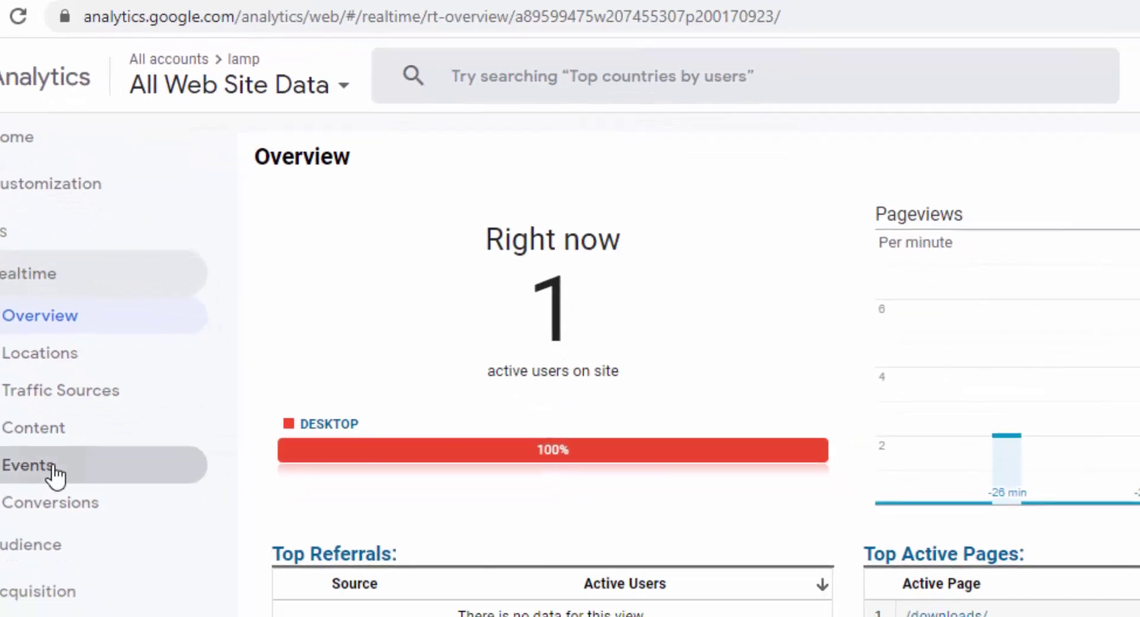
{"action": "left_click", "coordinate": [146, 557]}
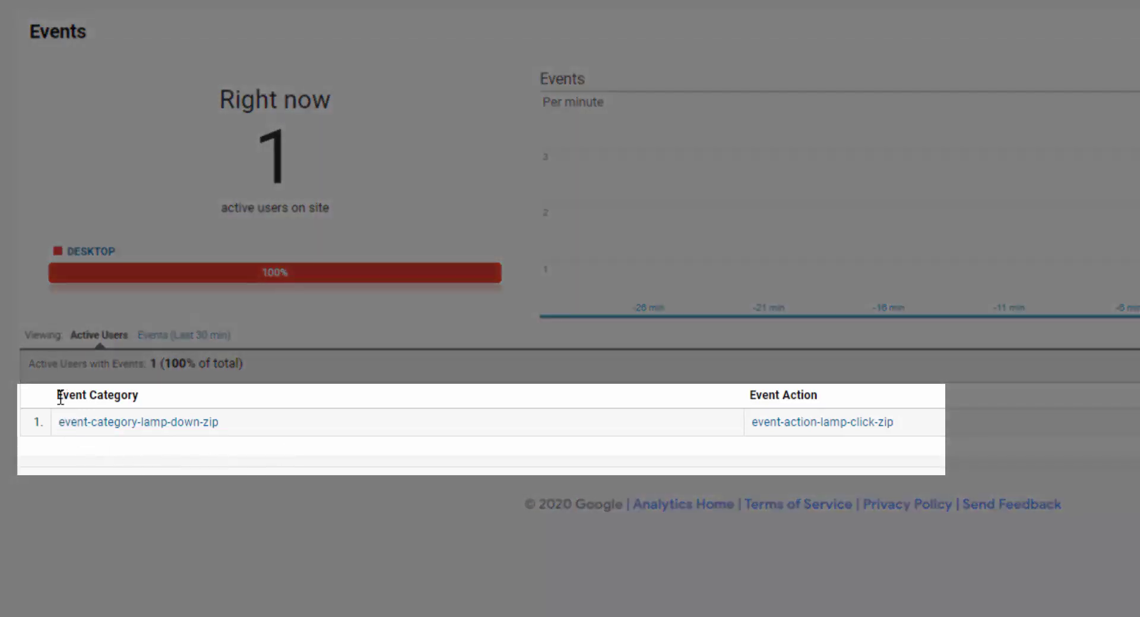
- Compare the Event Category column with event-category-lamp-down-zip in the GTM notes
{"action": "left_click_drag", "start_coordinate": [57, 395], "coordinate": [140, 395]}
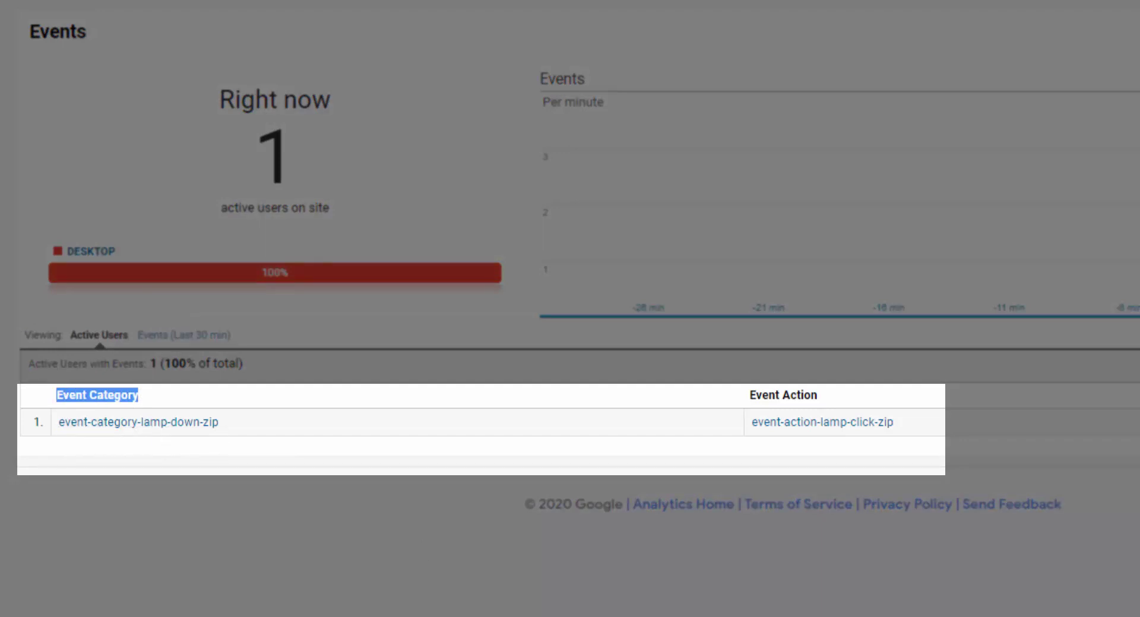
{"action": "key", "text": "alt+Tab"}
{"action": "left_click", "coordinate": [663, 410]}
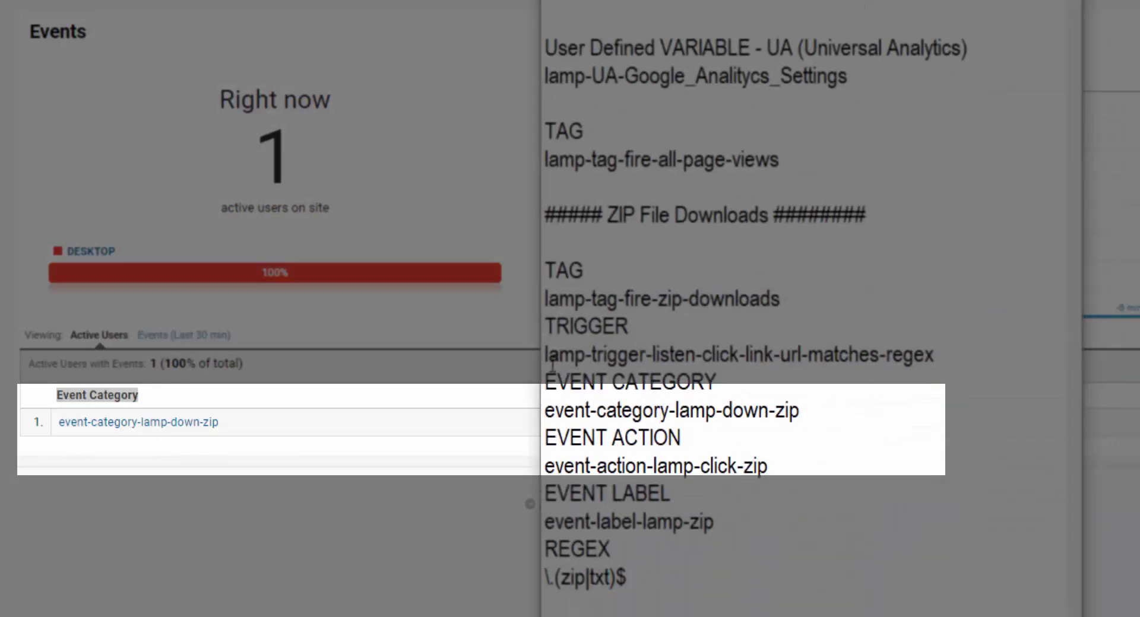
{"action": "triple_click", "coordinate": [550, 410]}
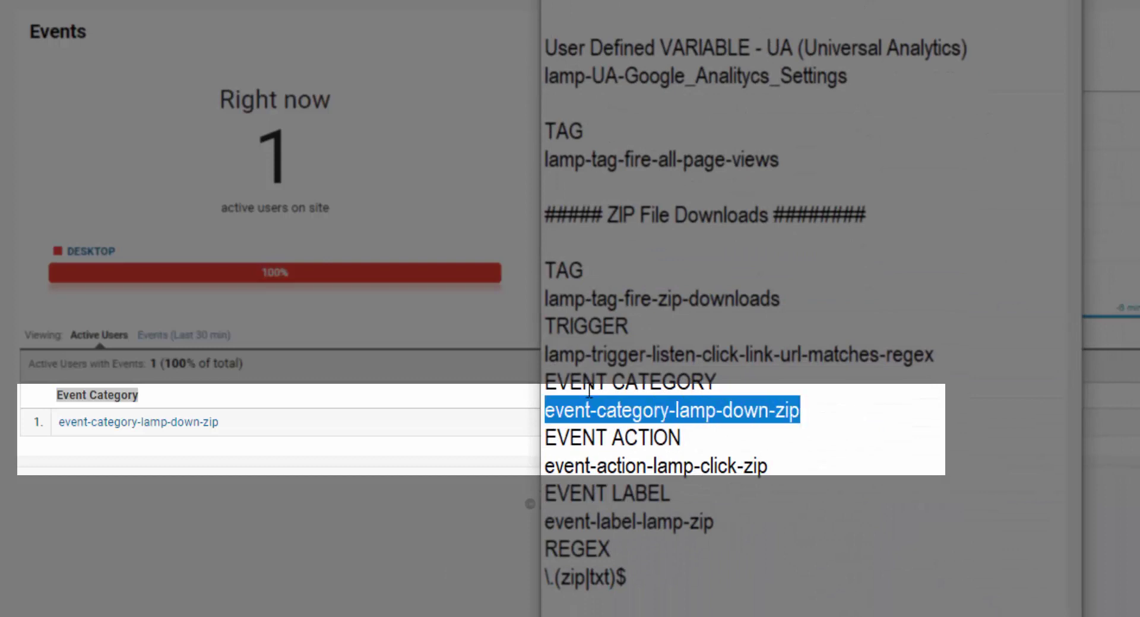
{"action": "key", "text": "alt+Tab"}
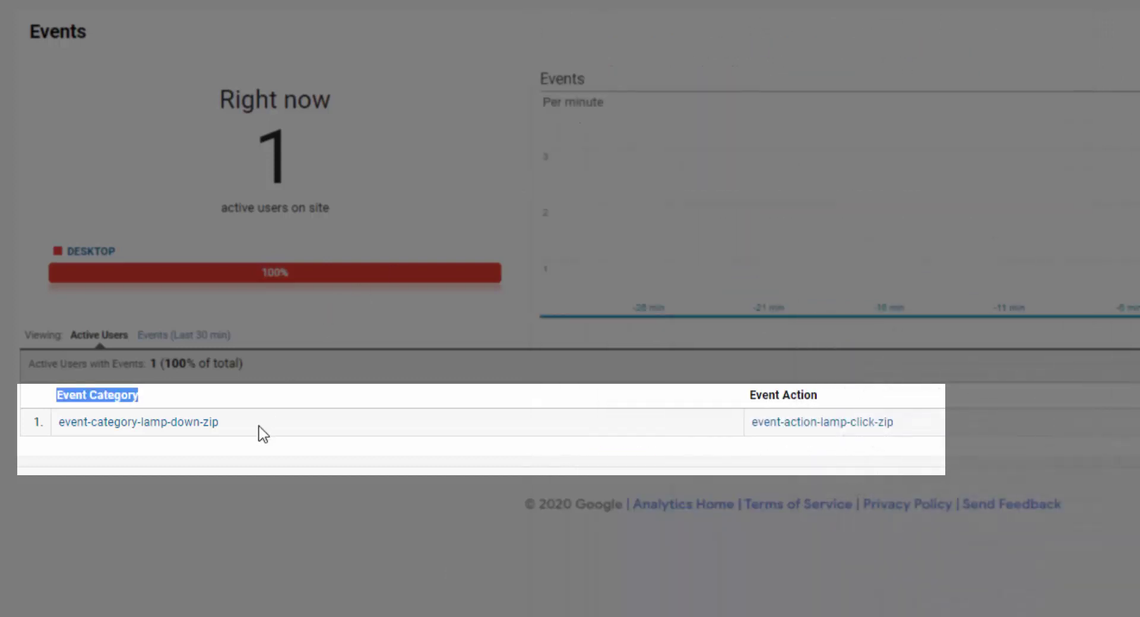
{"action": "left_click", "coordinate": [263, 433]}
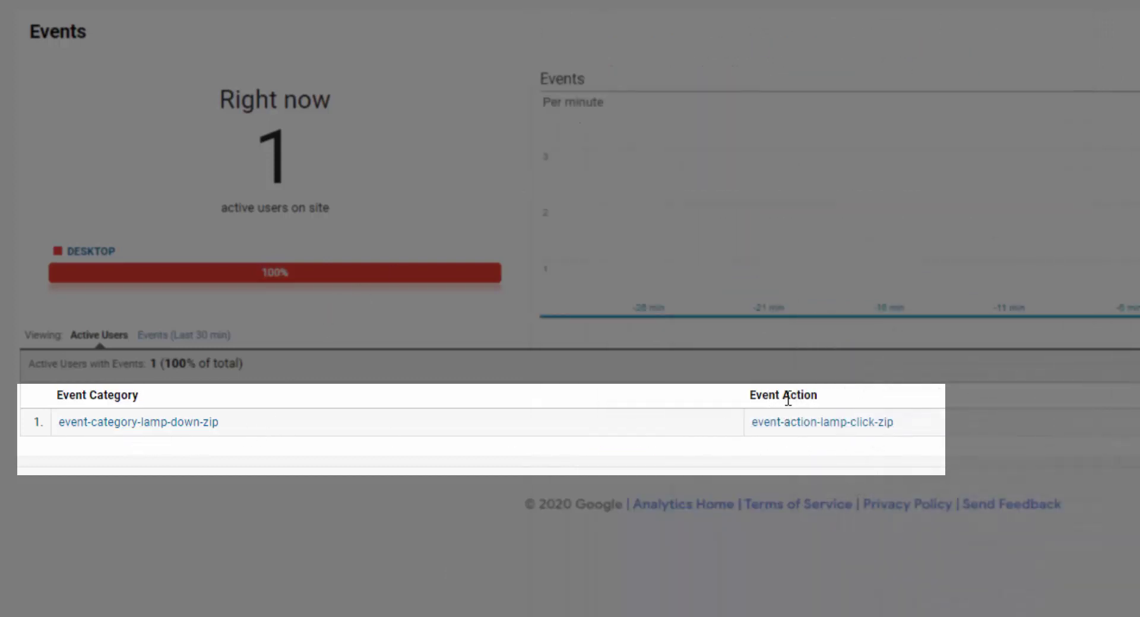
- Filter to event-category-lamp-down-zip, confirming action event-action-lamp-click-zip and label event-label-lamp-zip
{"action": "left_click_drag", "start_coordinate": [822, 399], "coordinate": [742, 407]}
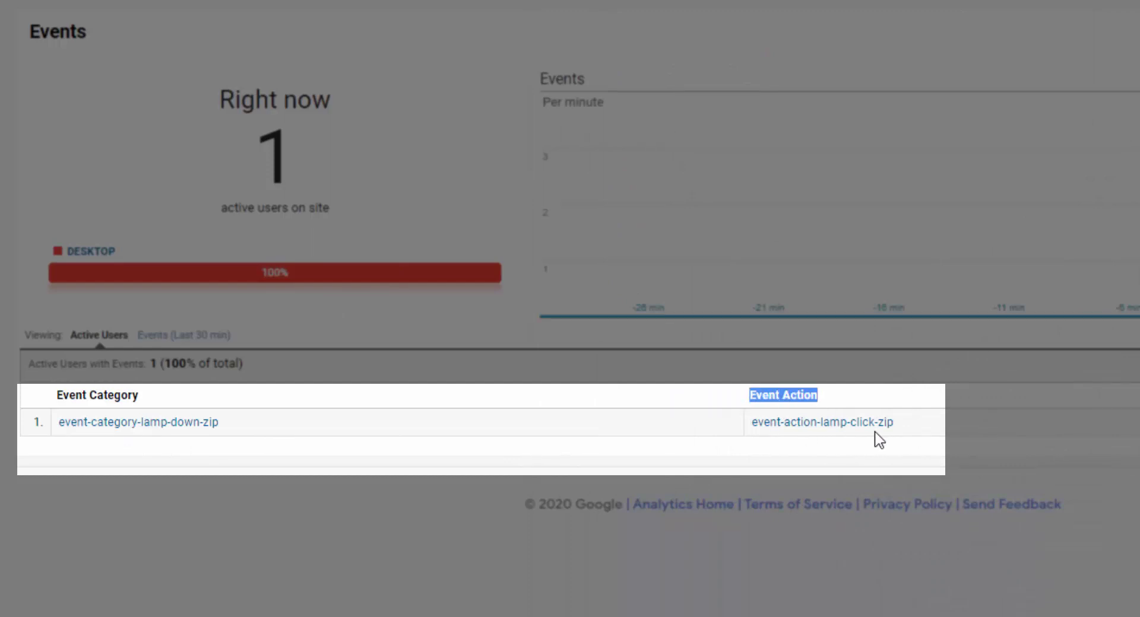
{"action": "left_click", "coordinate": [135, 422]}
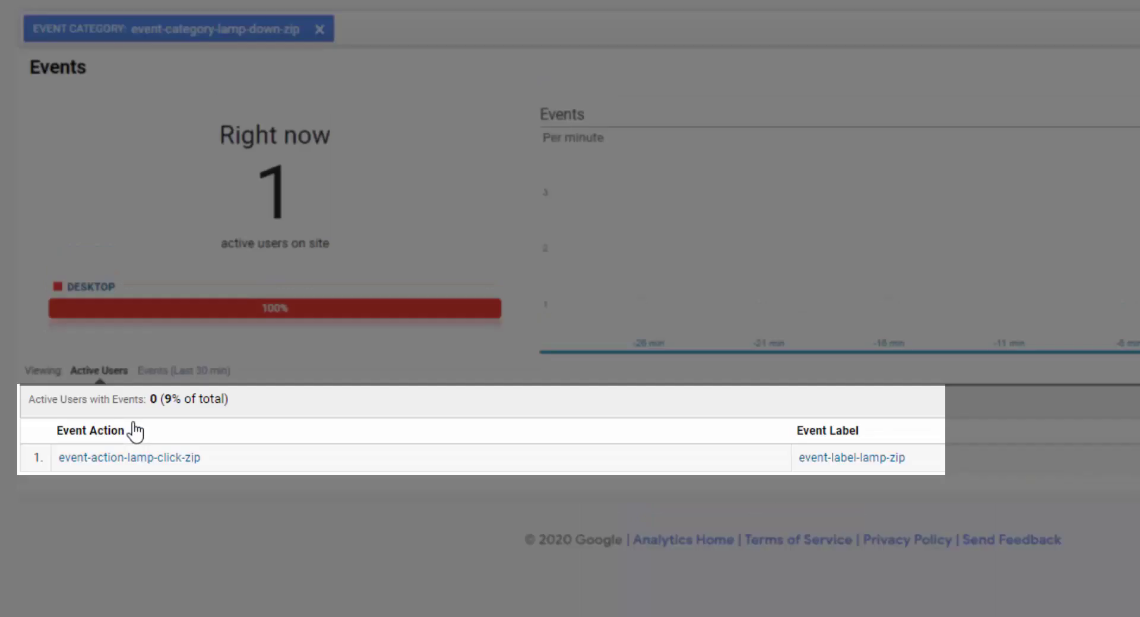
{"action": "left_click_drag", "start_coordinate": [797, 431], "coordinate": [861, 433]}
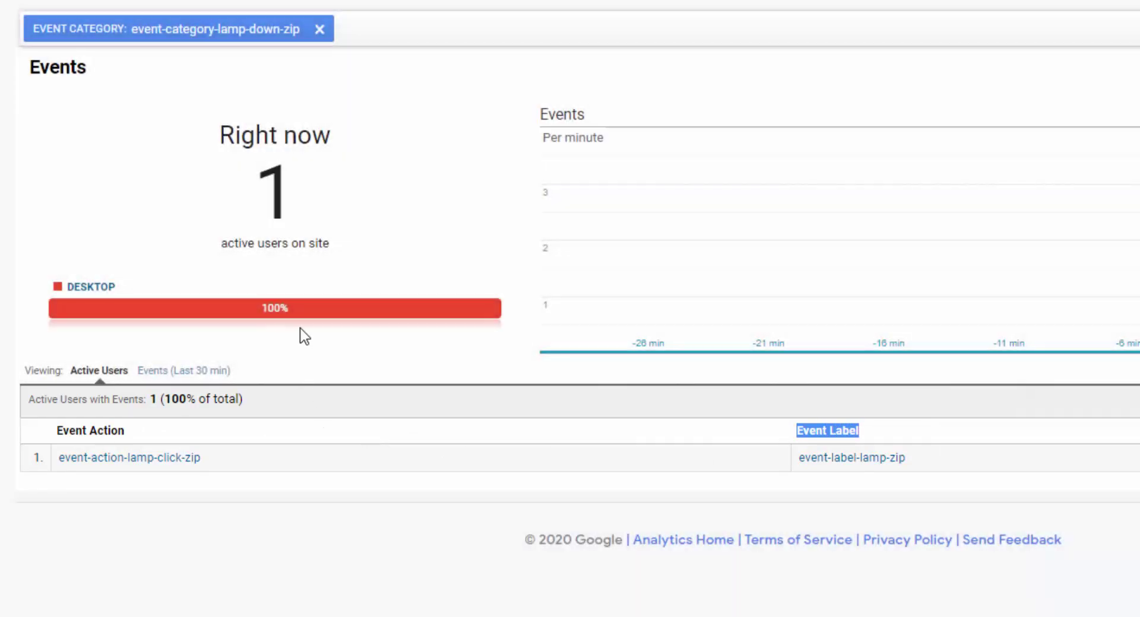
{"action": "left_click", "coordinate": [337, 440]}
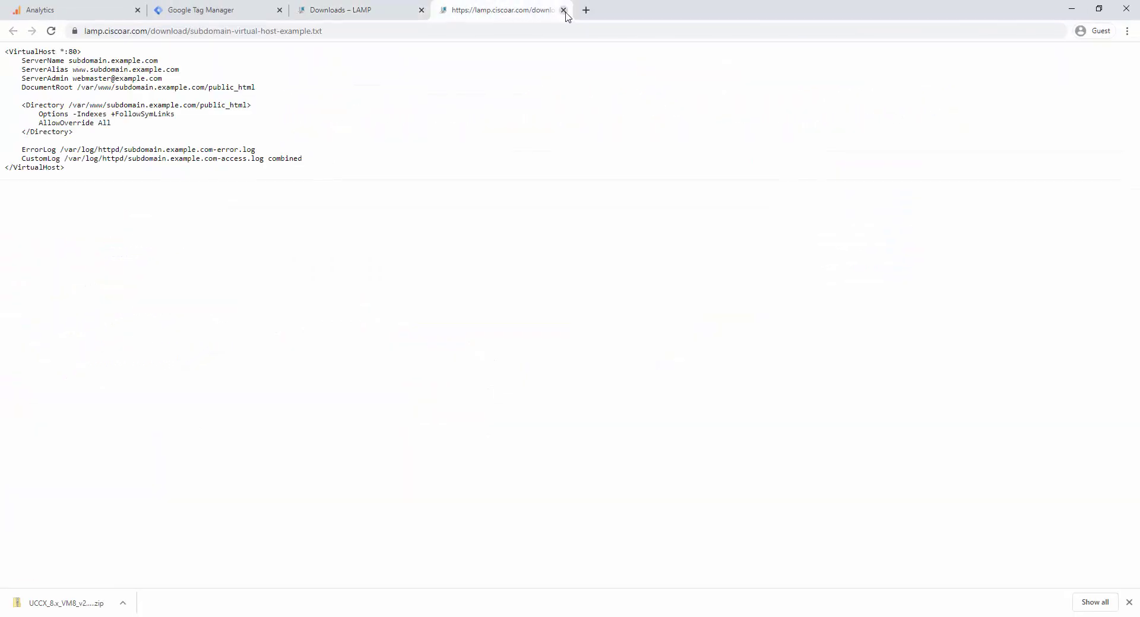
- Close the TXT file tab to return to the LAMP Downloads page with the GTM preview pane
{"action": "left_click", "coordinate": [563, 11]}
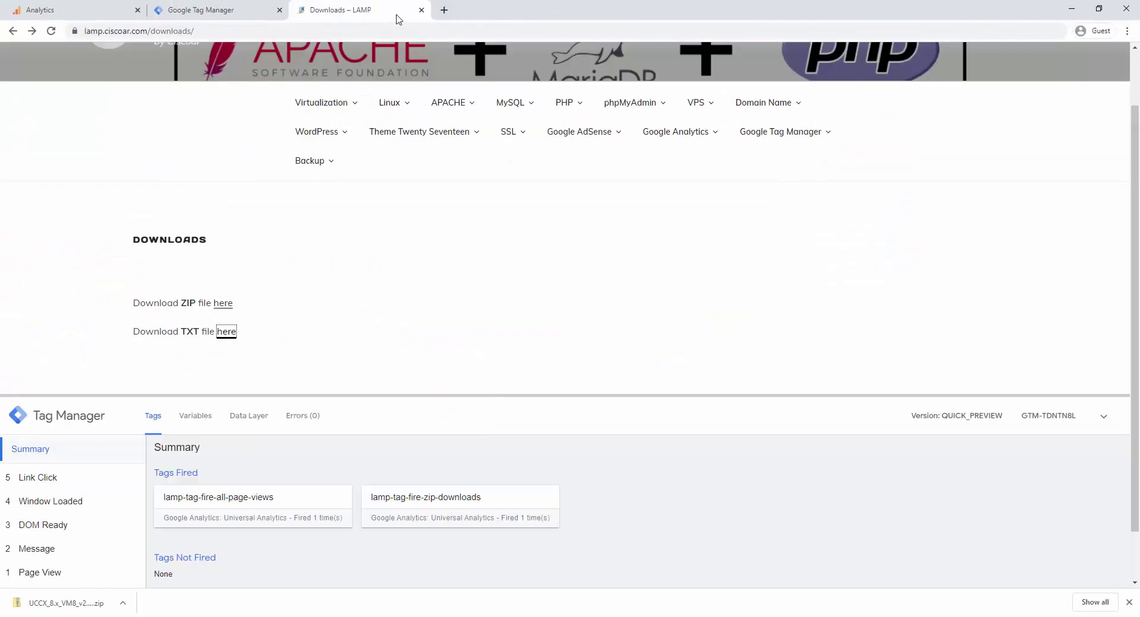